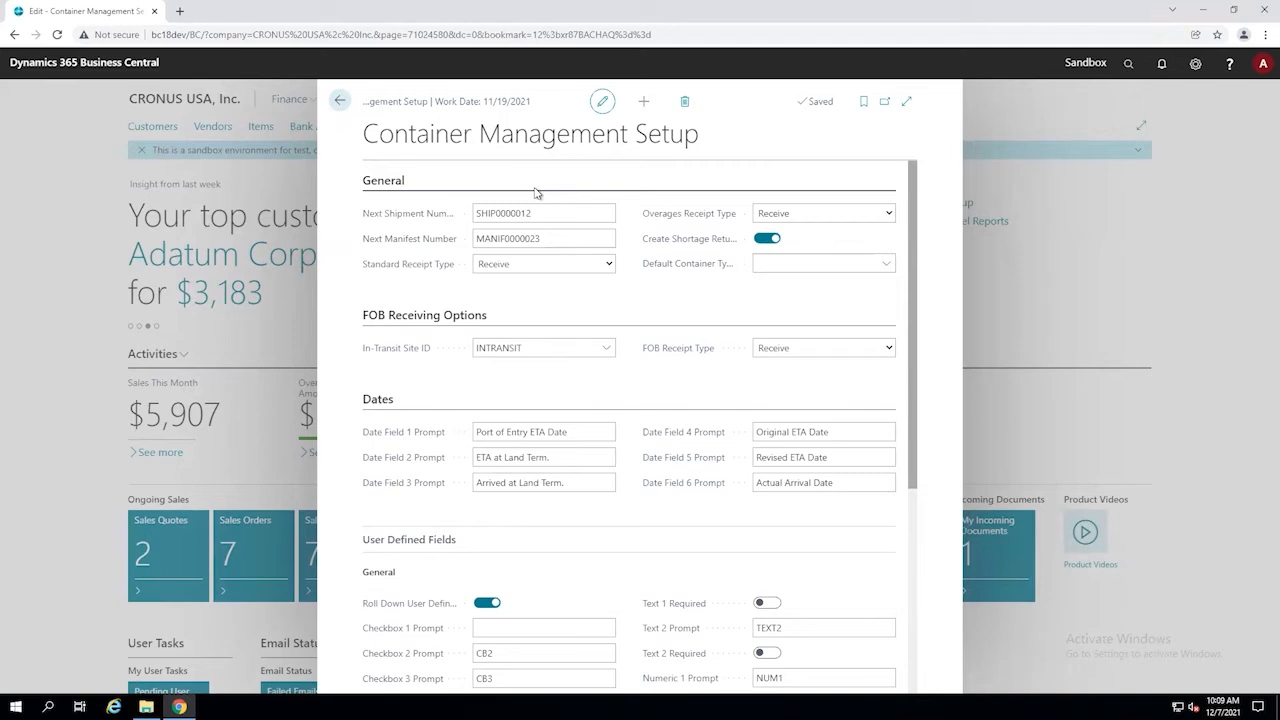
Review the receipt type, default container type, in-transit site, date prompt, user-defined field and status settings in Container Management Setup.
left_click(609, 266)
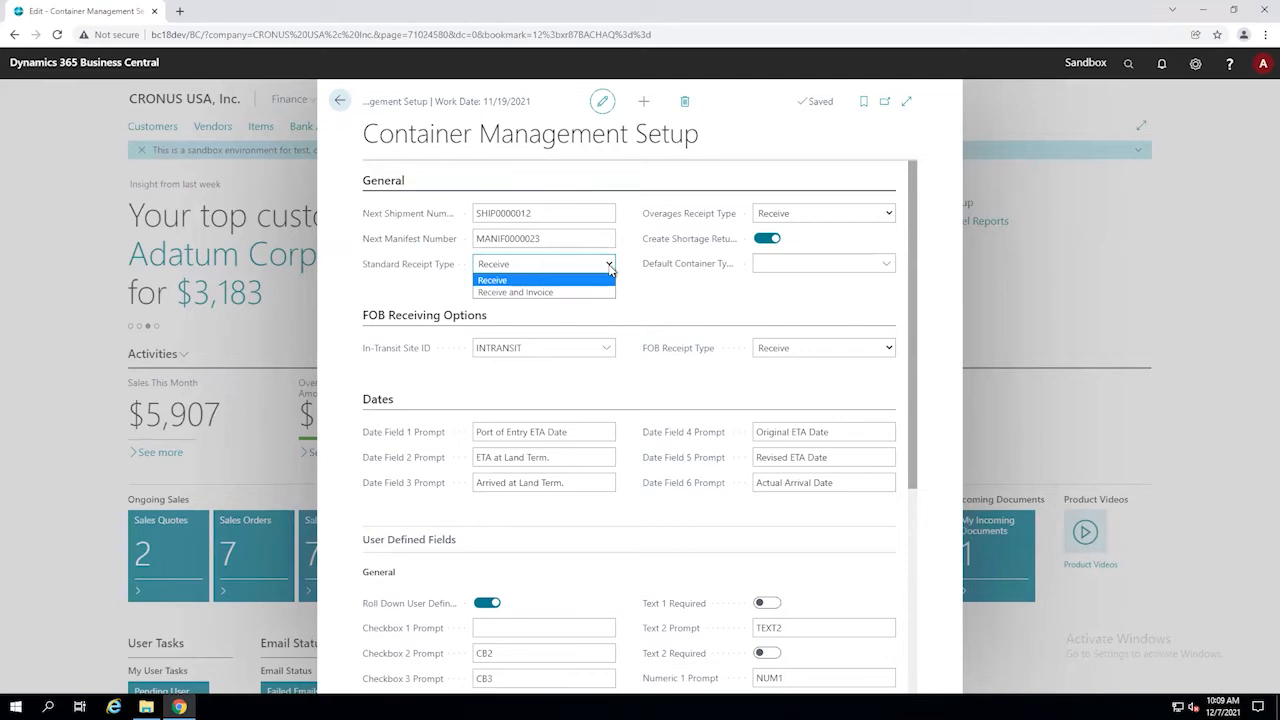
left_click(610, 268)
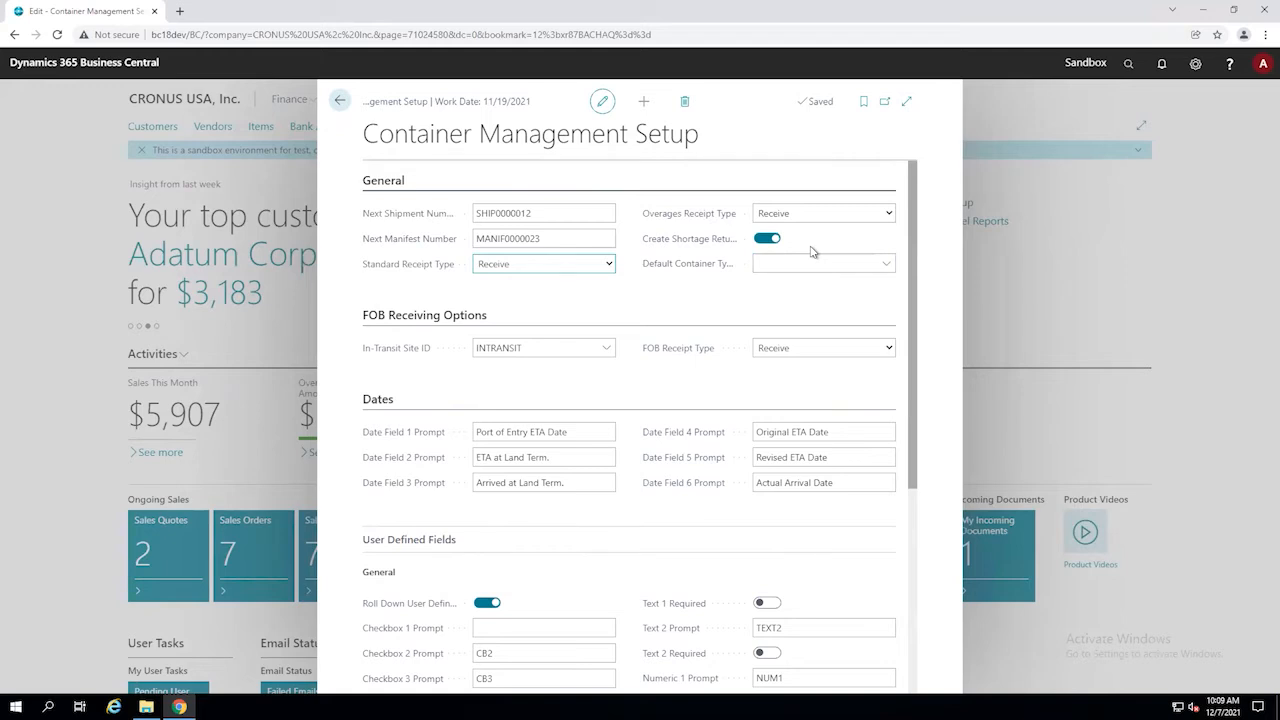
left_click(886, 263)
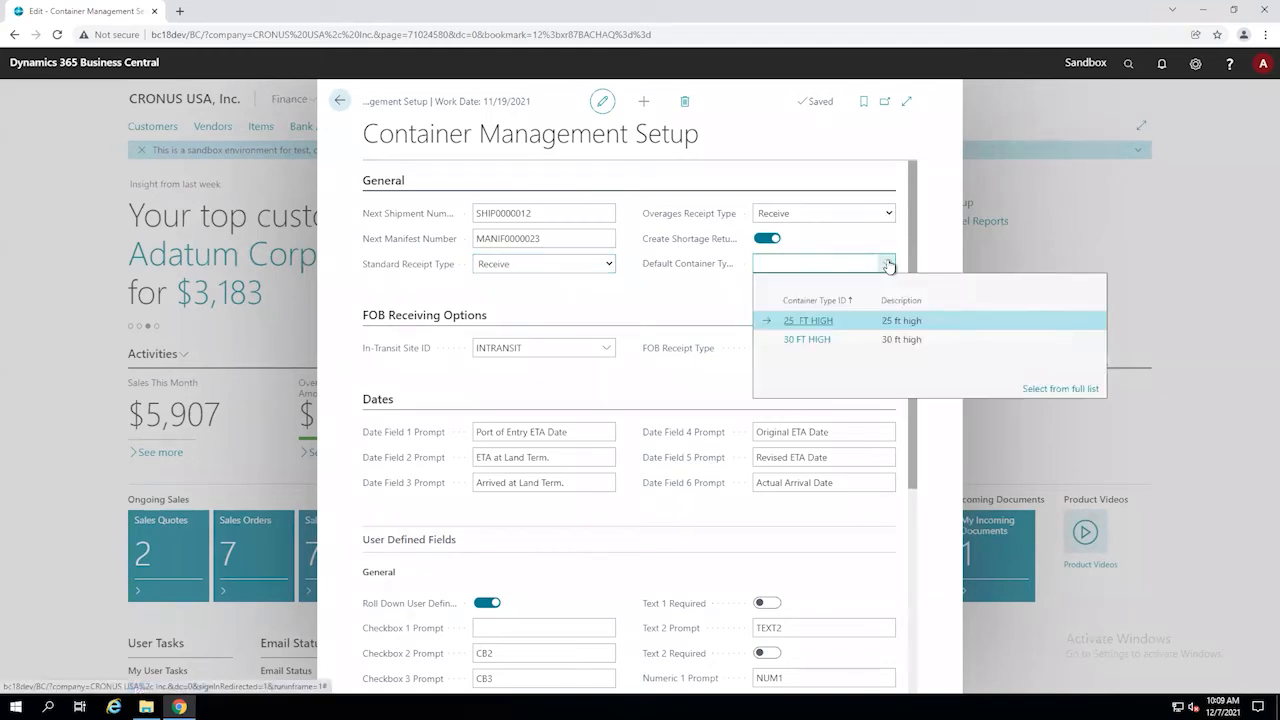
left_click(634, 288)
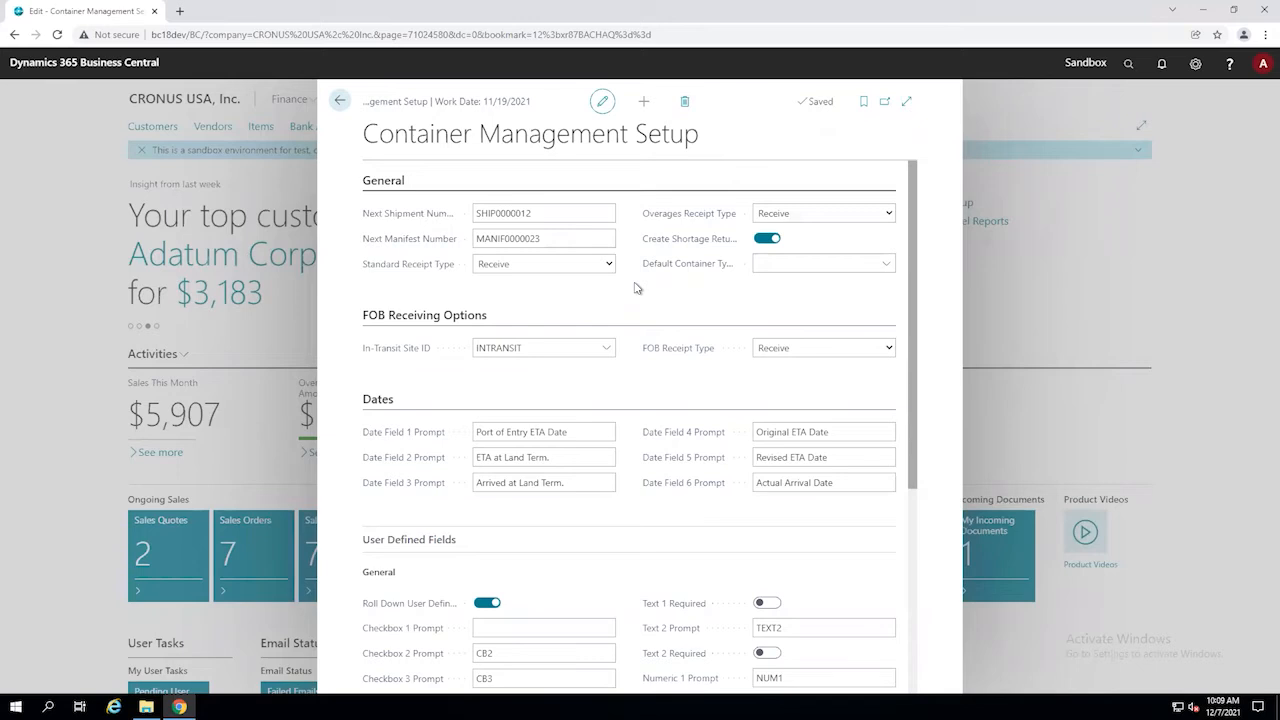
left_click(605, 347)
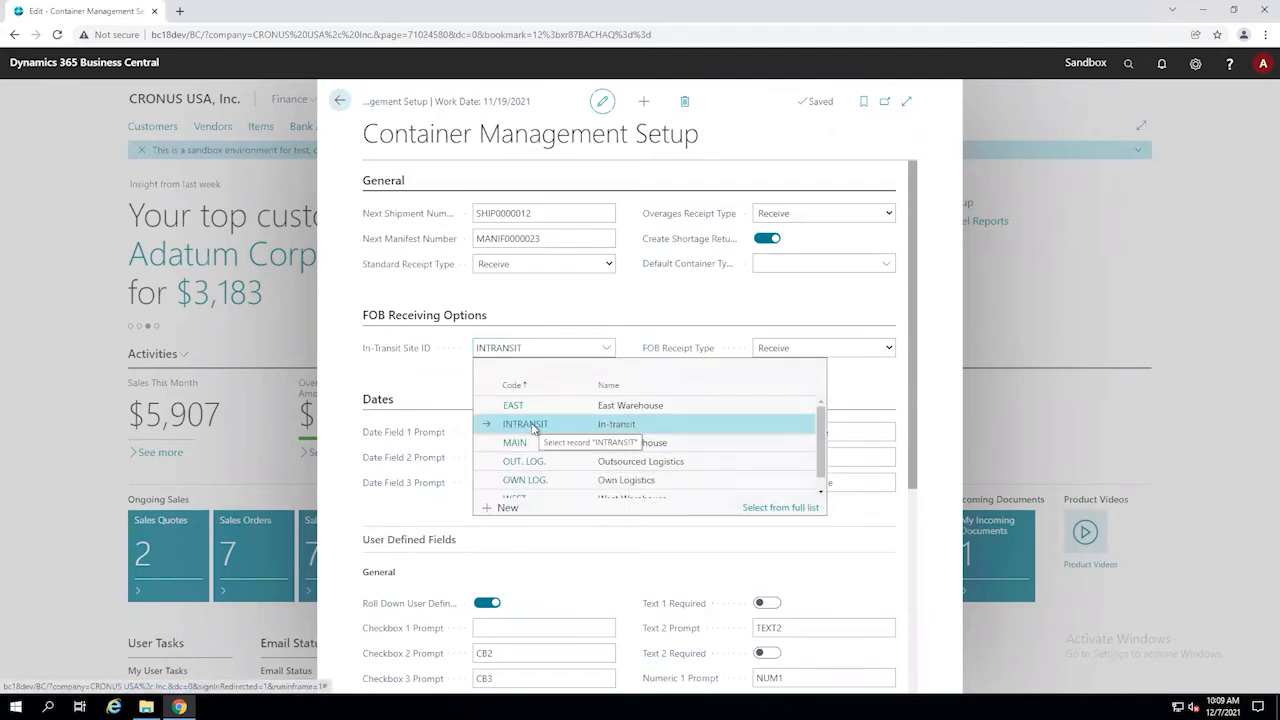
left_click(585, 427)
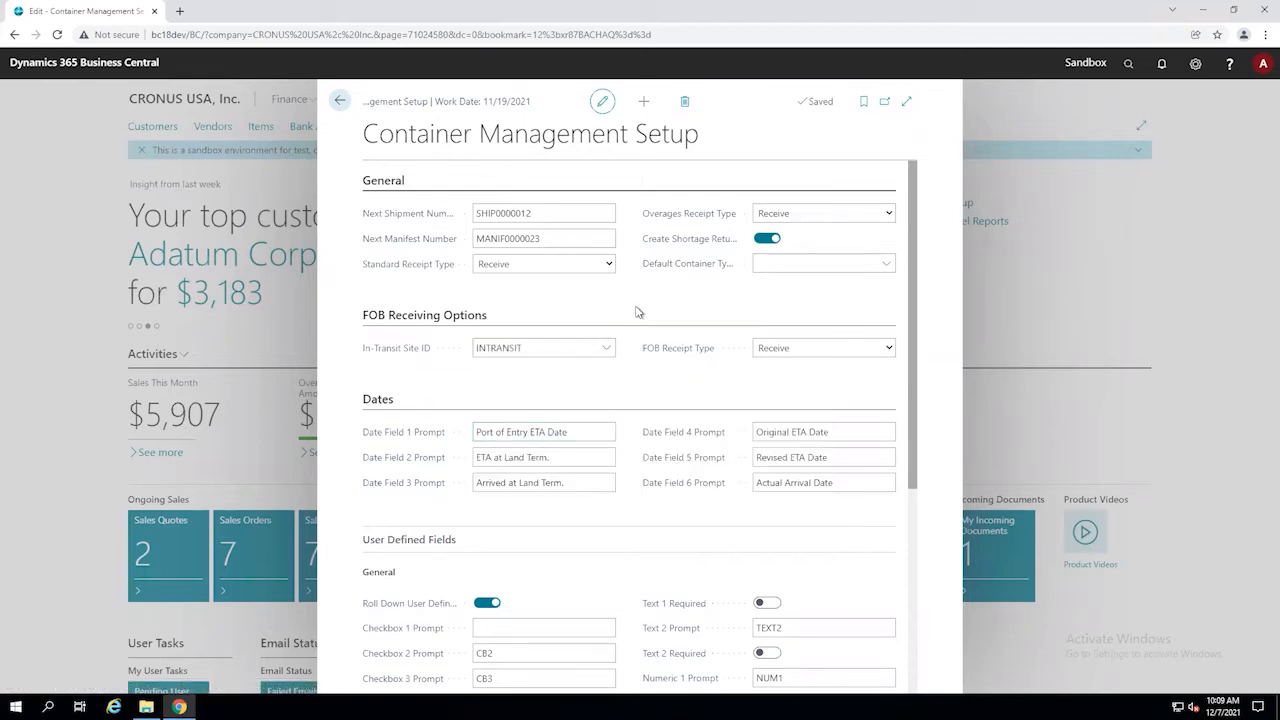
scroll(637, 312, "down", 3)
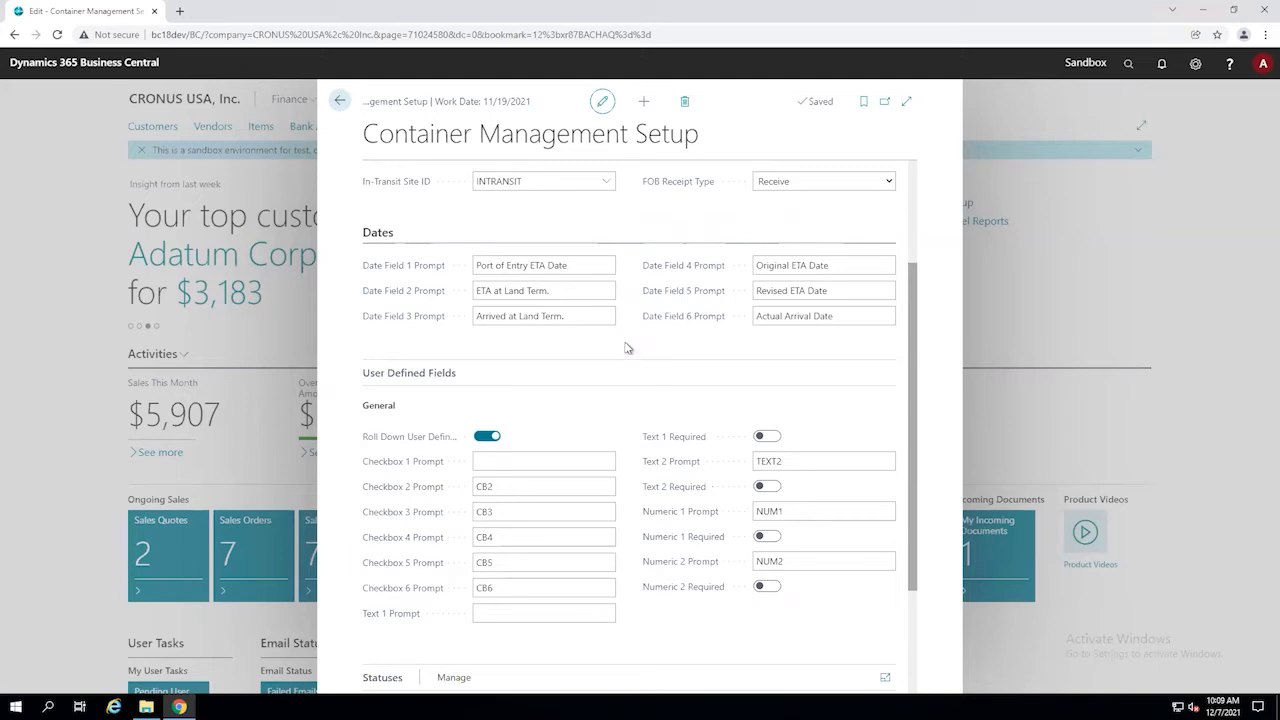
scroll(626, 347, "down", 3)
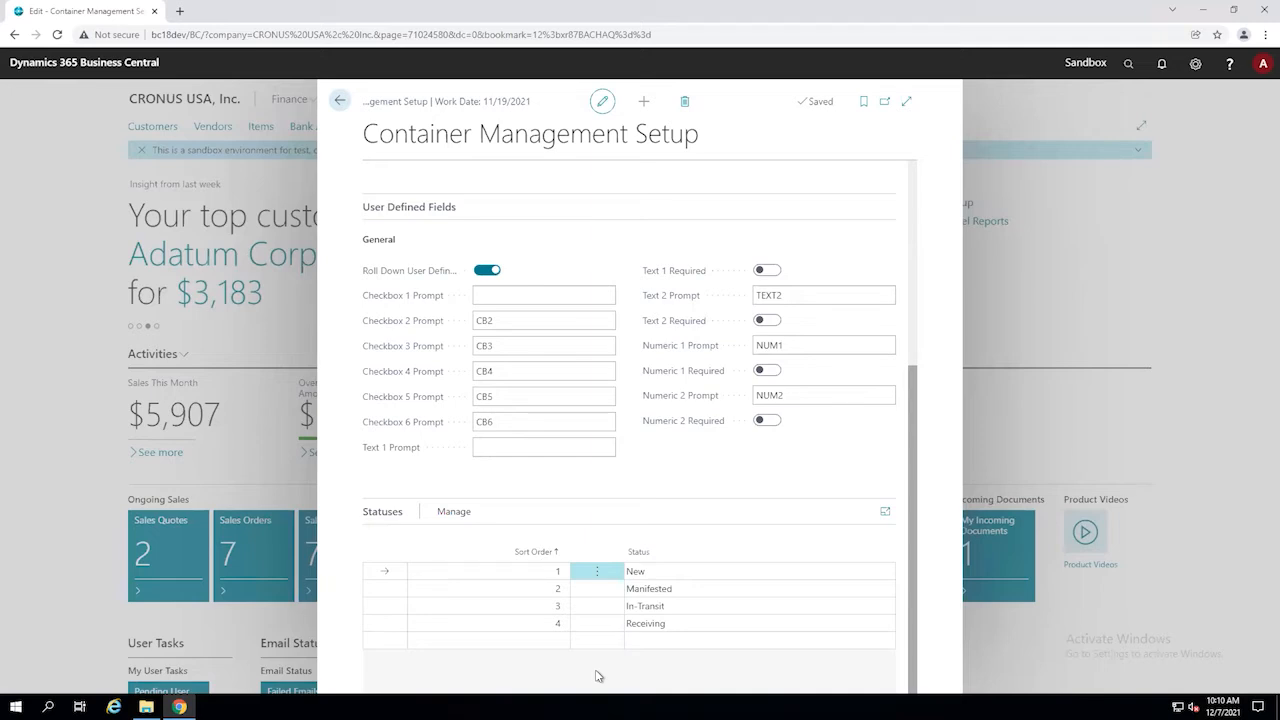
left_click(341, 101)
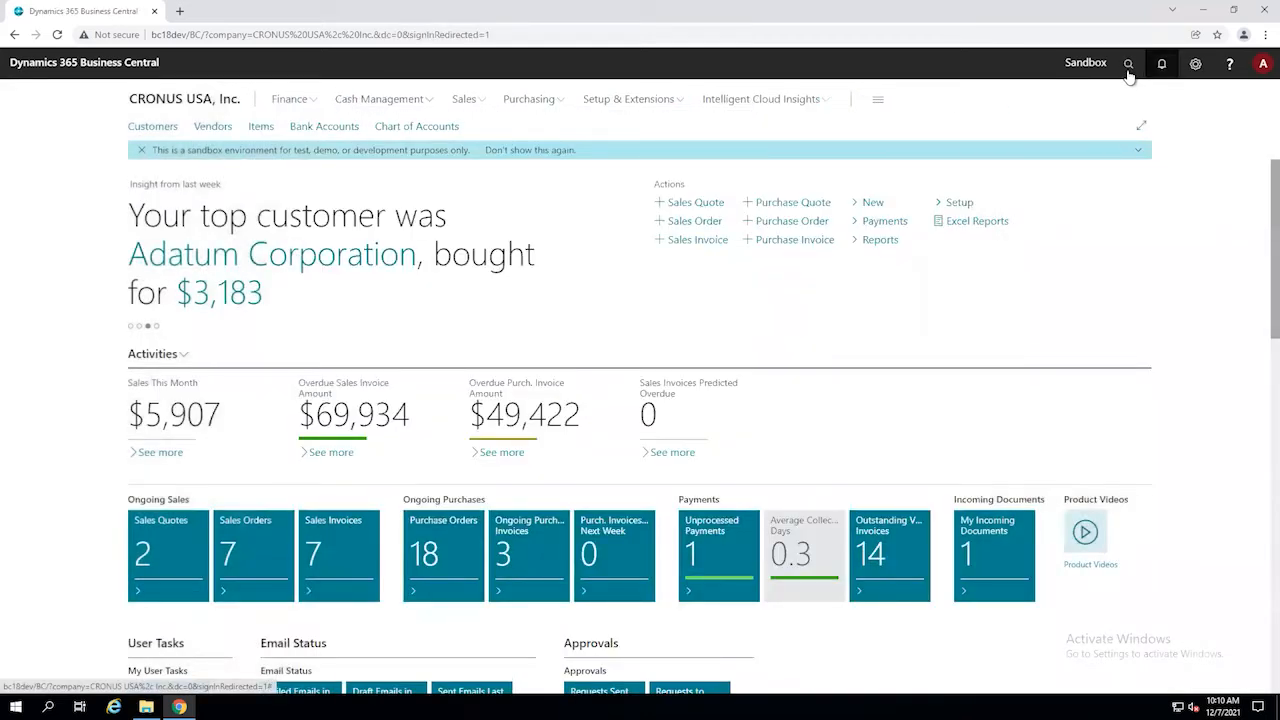
Find the Shipments list by searching for "shipment" and create a new shipment record.
left_click(1128, 64)
type("shipment")
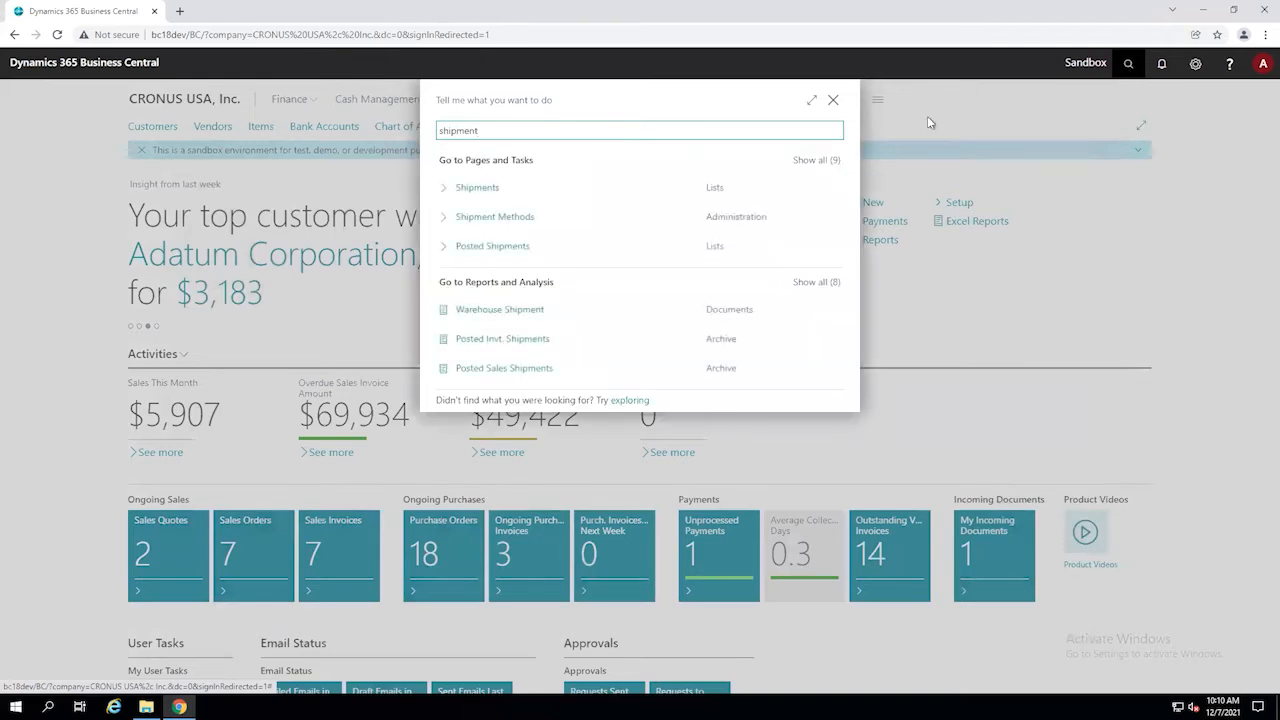
left_click(479, 189)
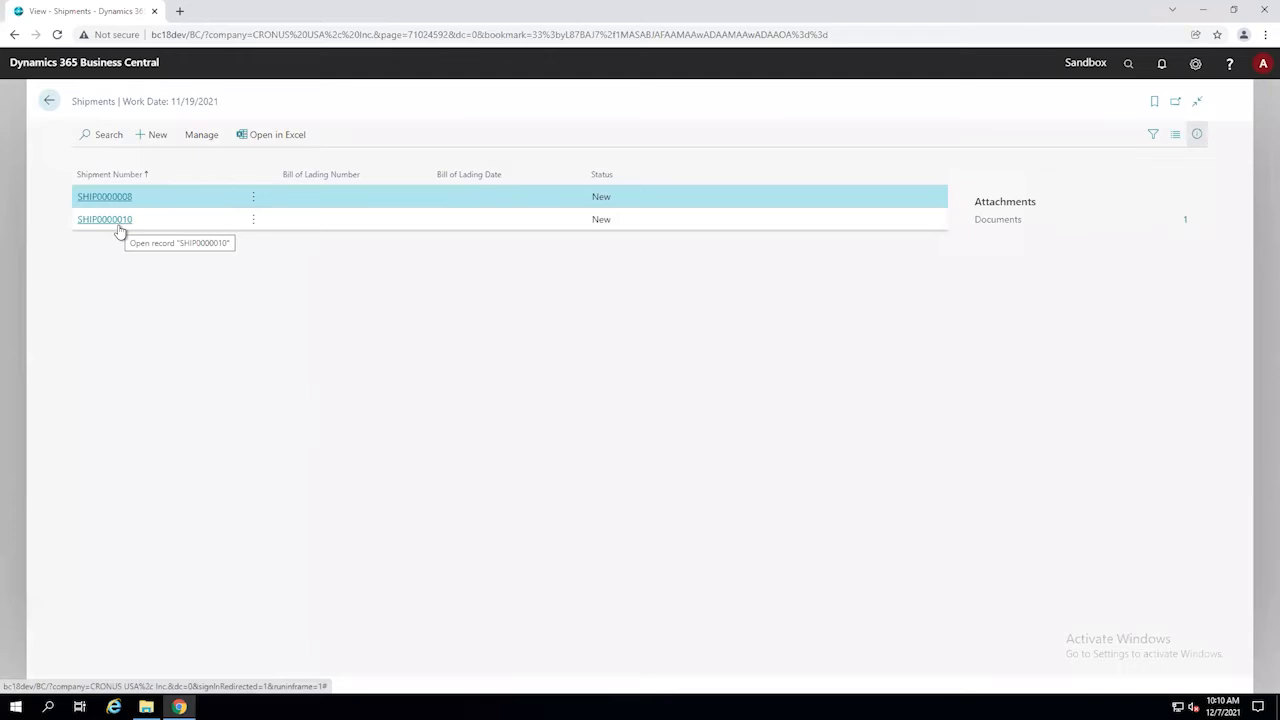
left_click(151, 146)
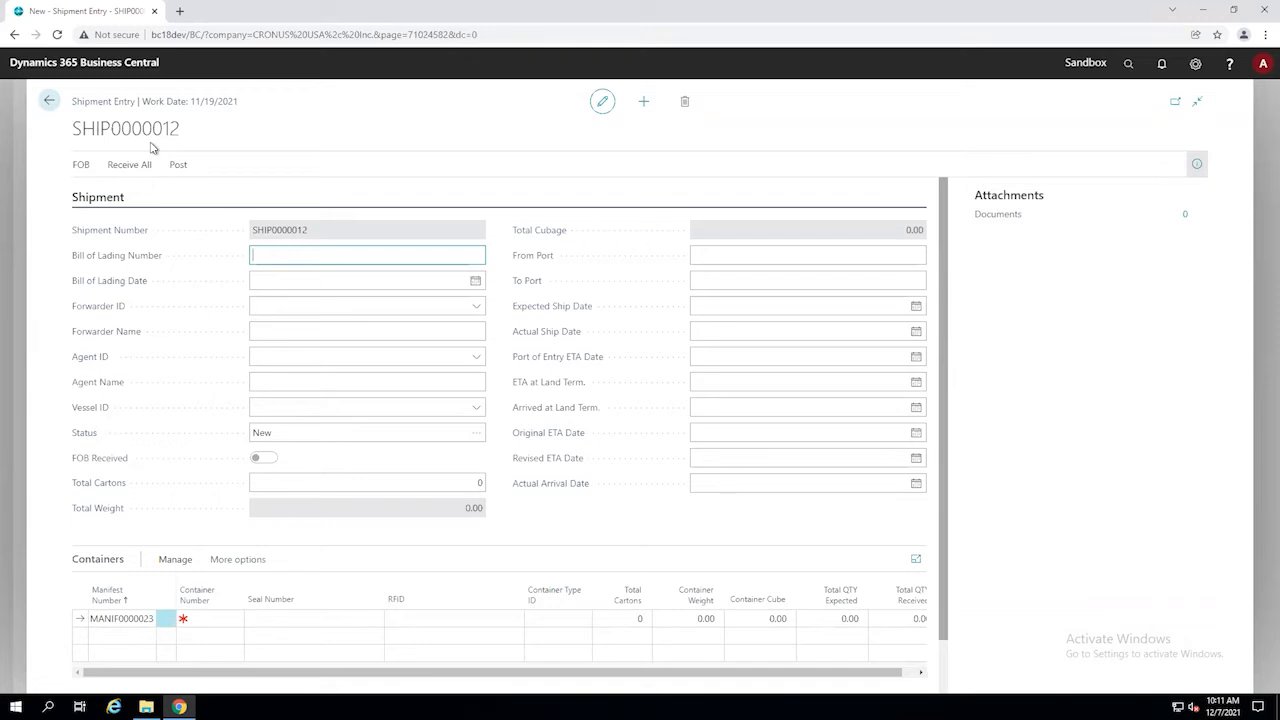
Enter bill of lading number BOL123 dated 12/8/2021 and choose First Up Consultants as the shipment's forwarder.
type("BOL123")
key("Tab")
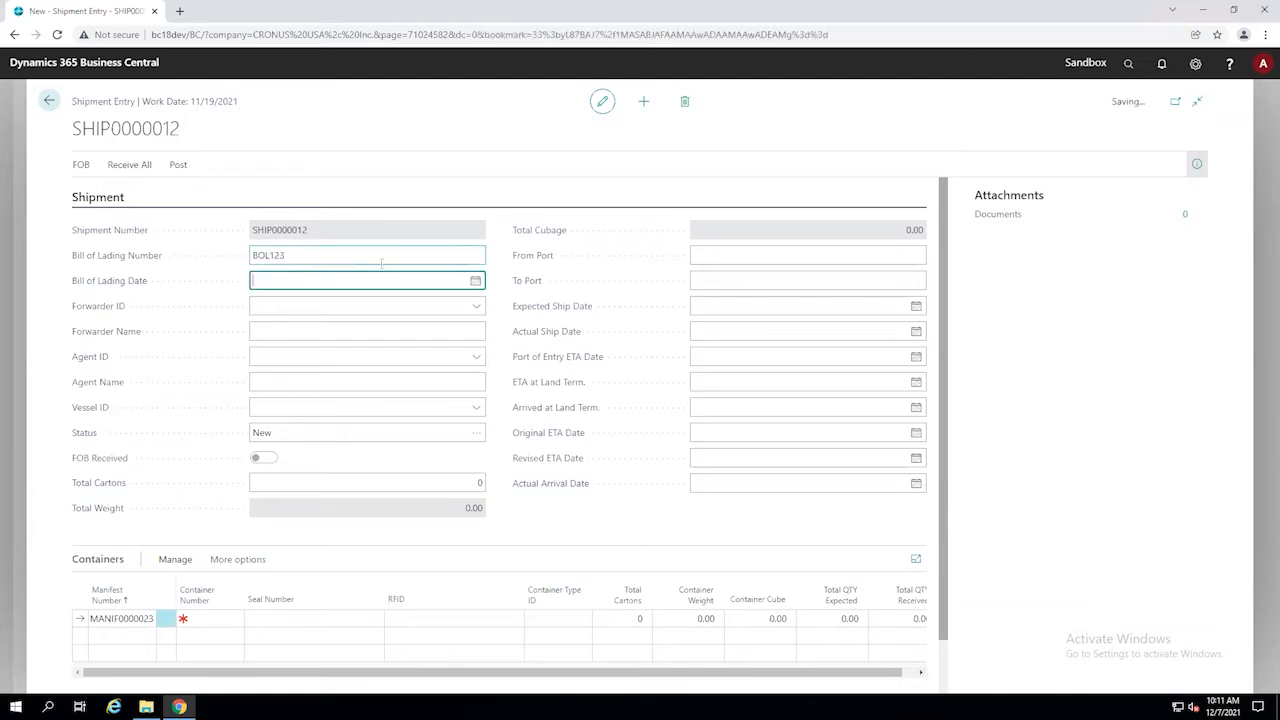
left_click(475, 280)
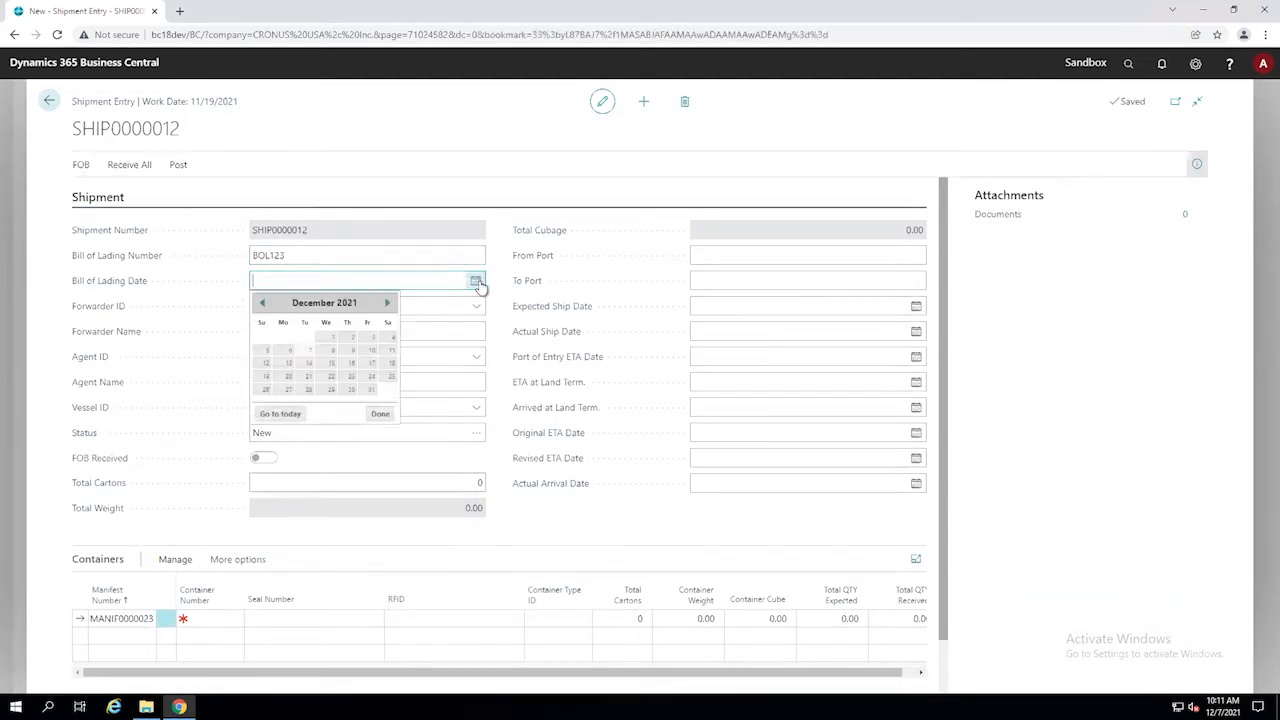
left_click(332, 352)
key("Tab")
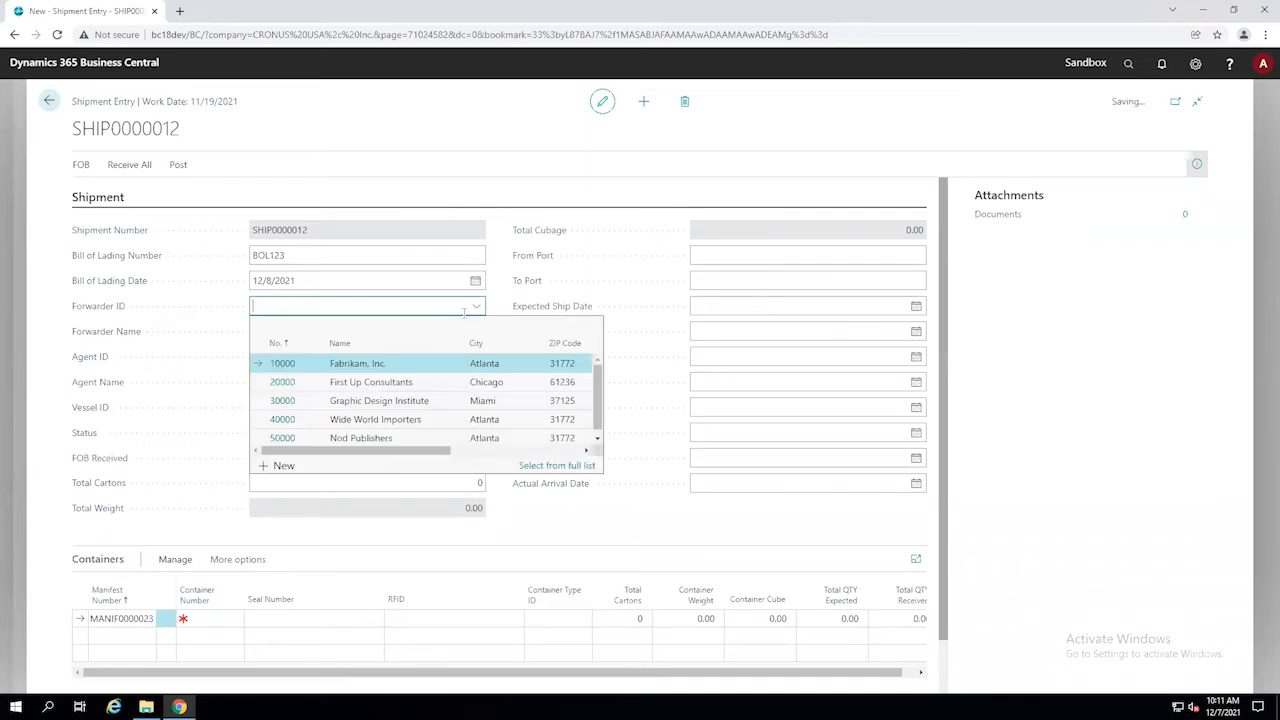
left_click(290, 383)
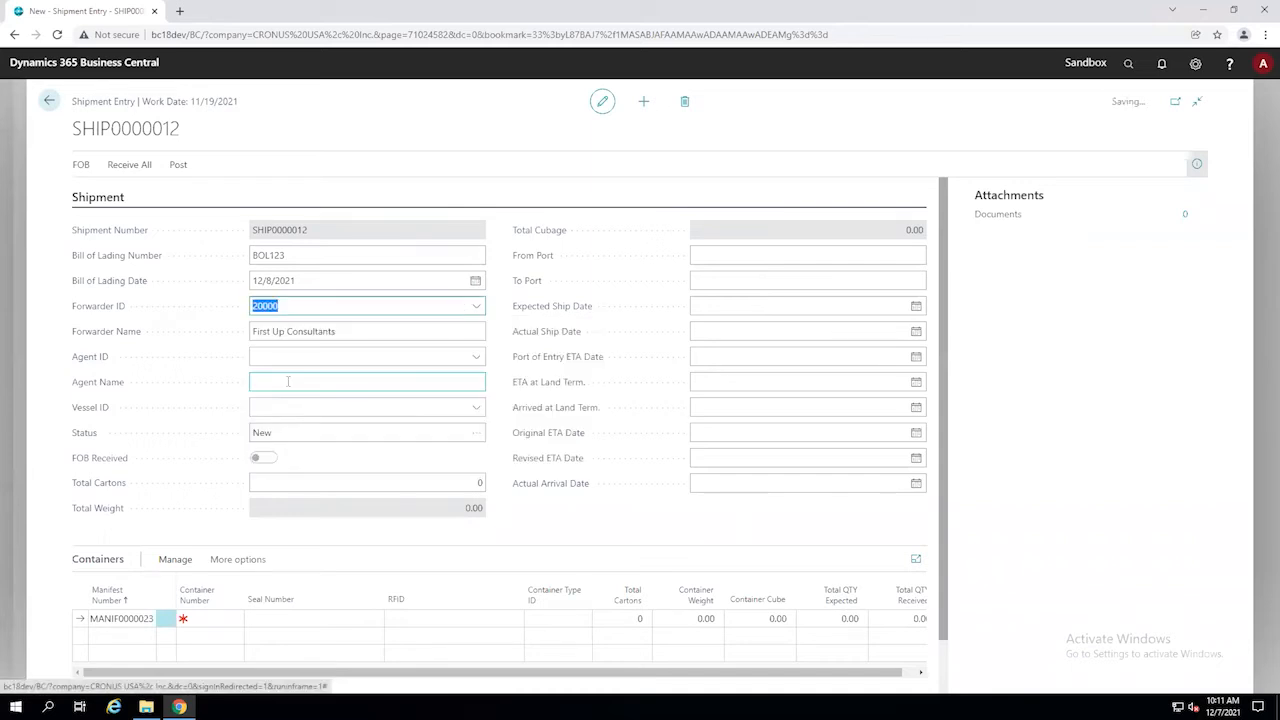
left_click(366, 406)
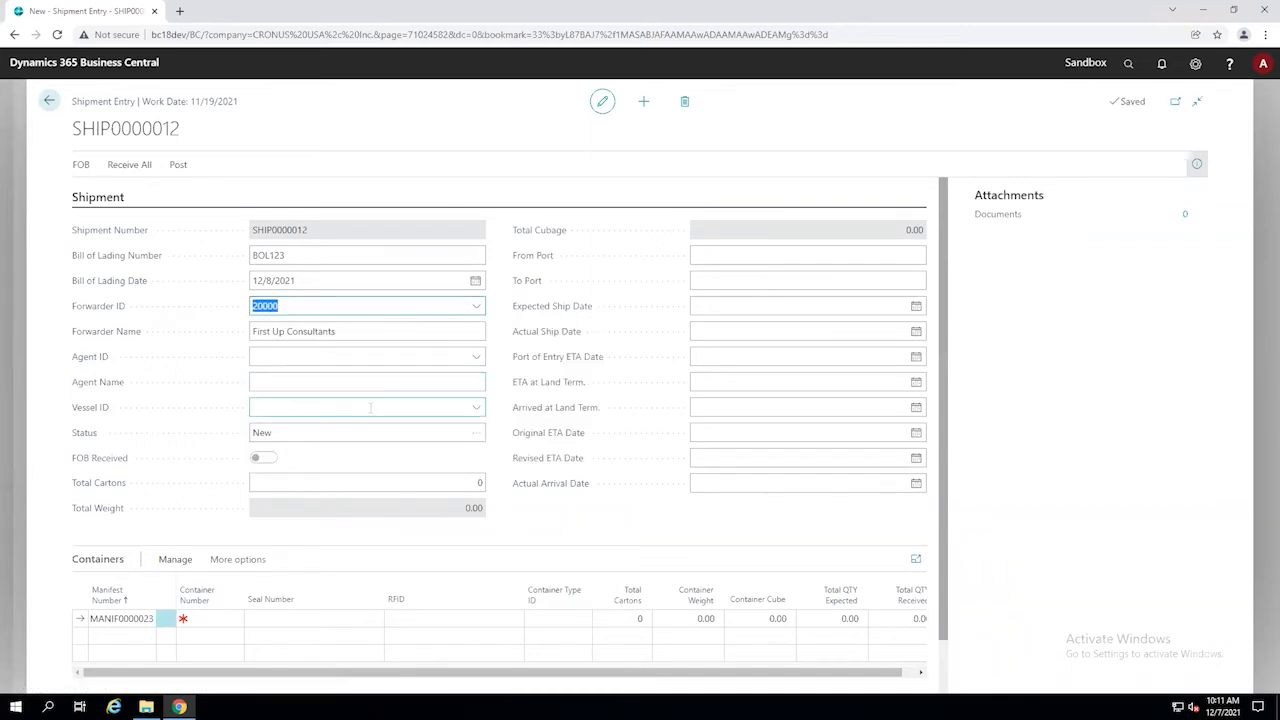
left_click(286, 533)
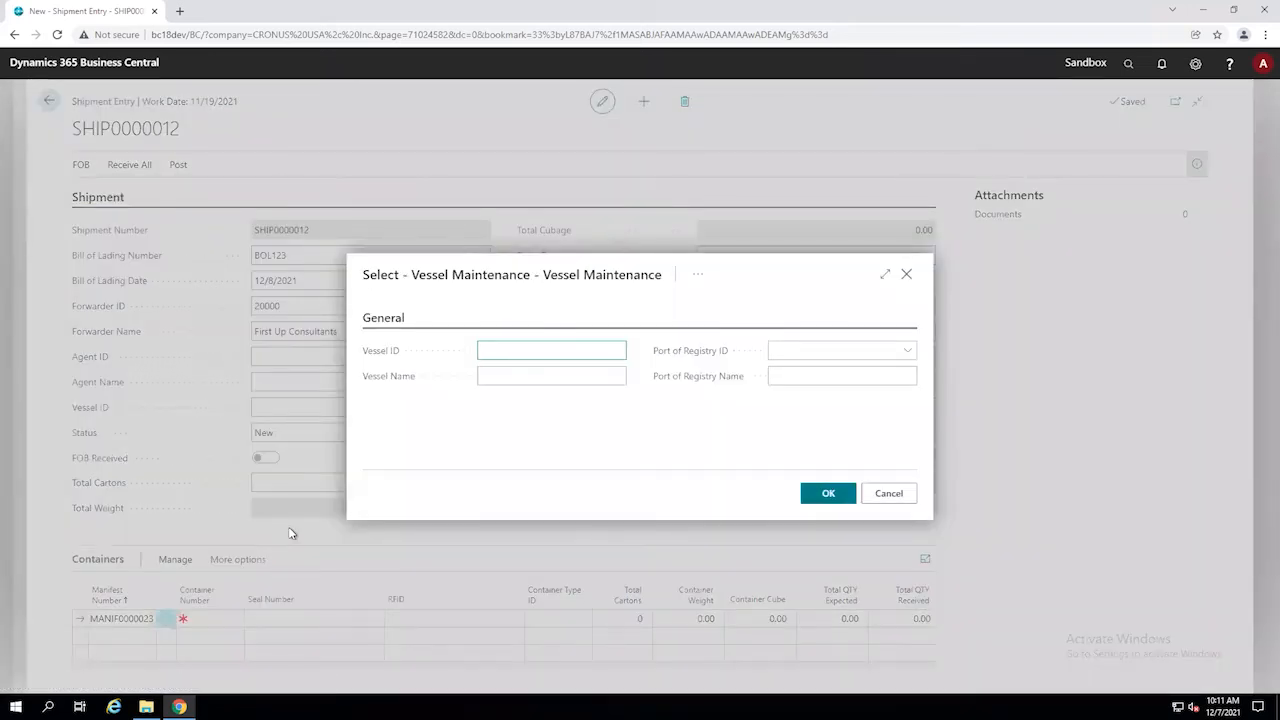
left_click(906, 274)
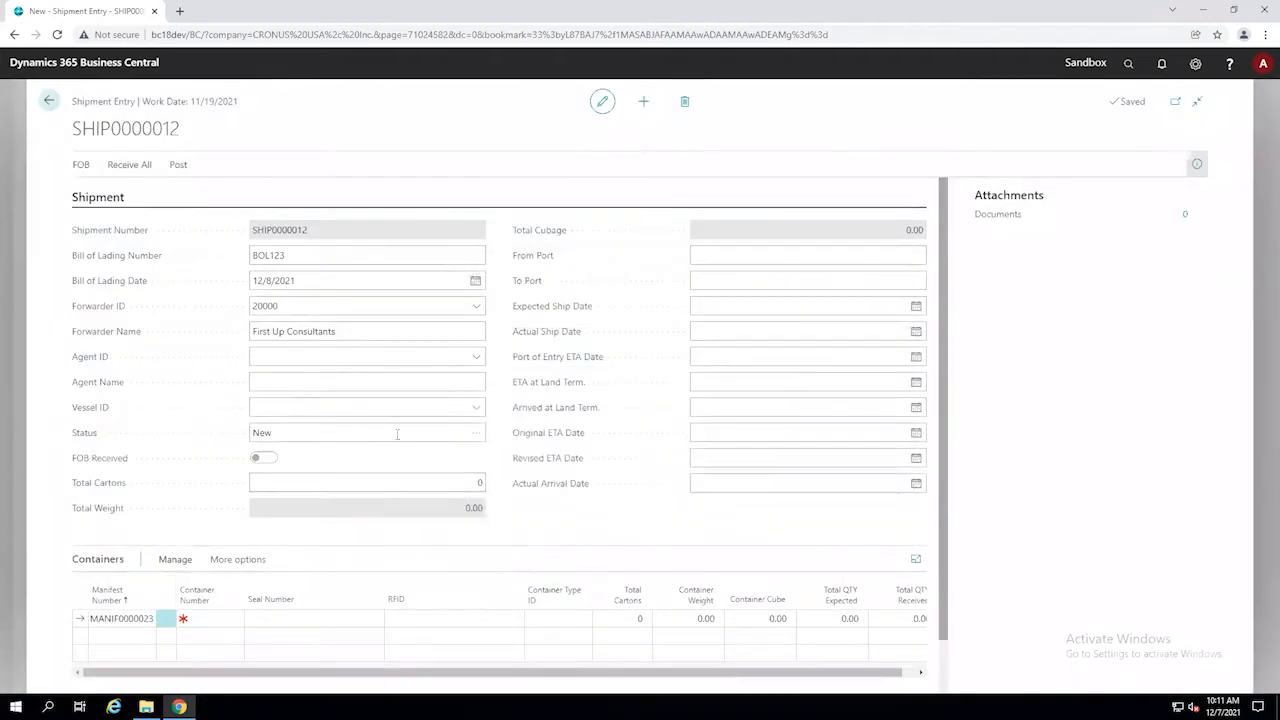
Assign VESSEL1 as the shipment's vessel.
left_click(476, 408)
left_click(356, 485)
left_click(354, 482)
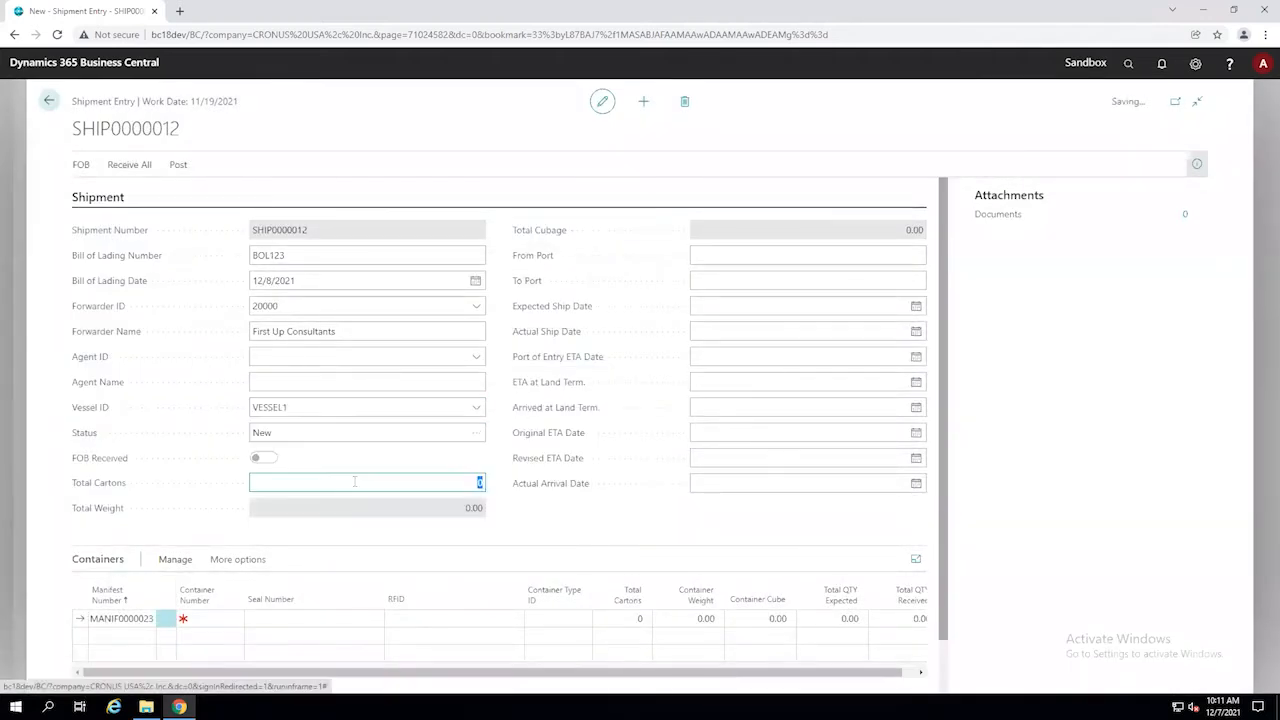
Choose New as the shipment status and set the total cartons to 10.
left_click(330, 432)
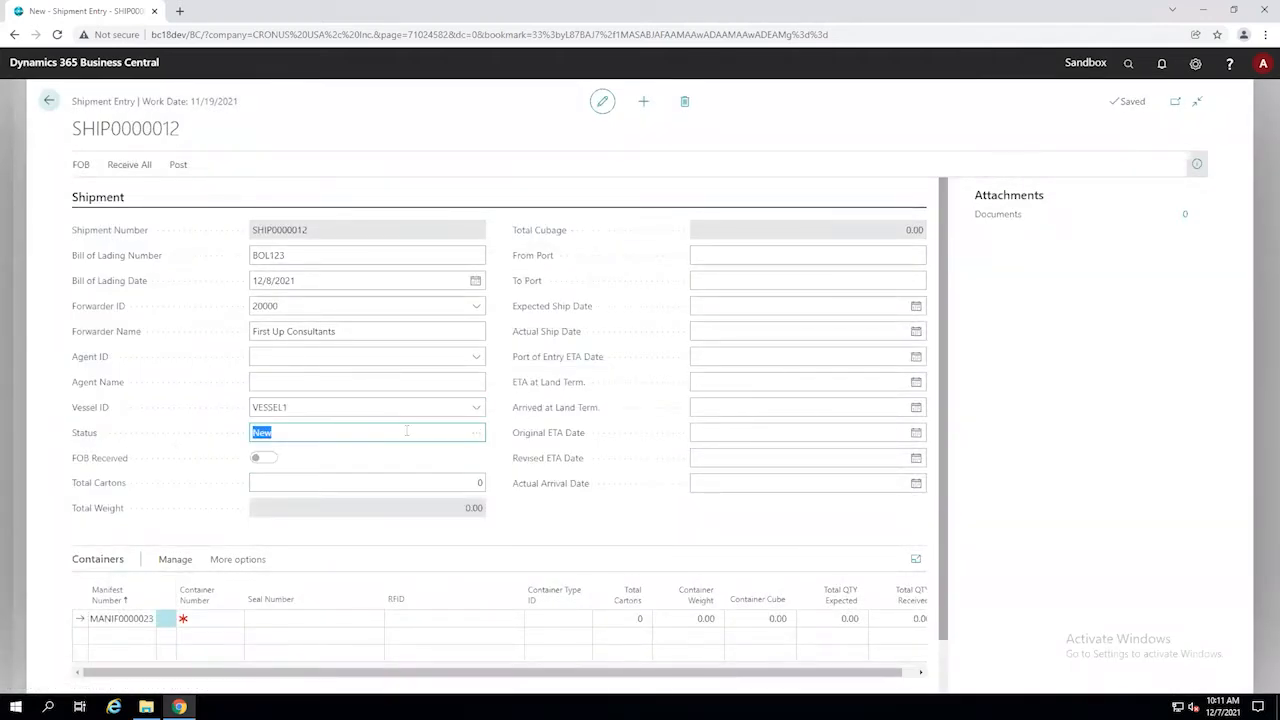
left_click(476, 432)
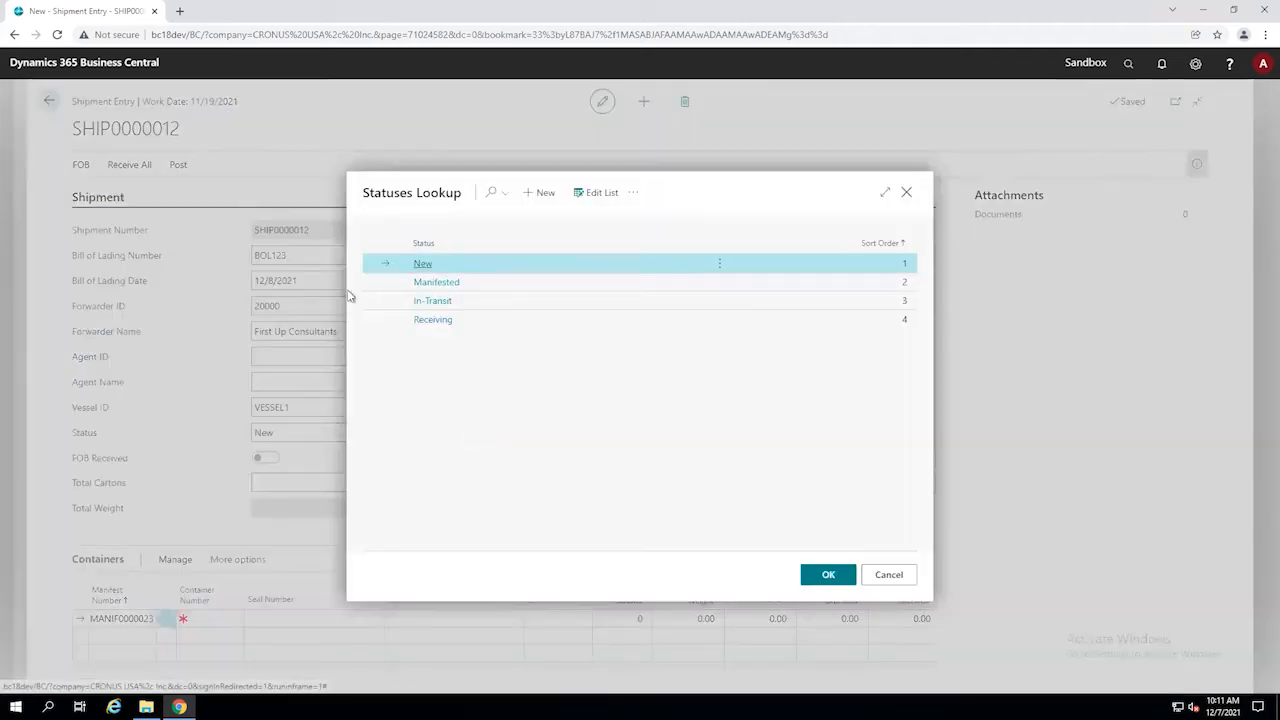
left_click(420, 264)
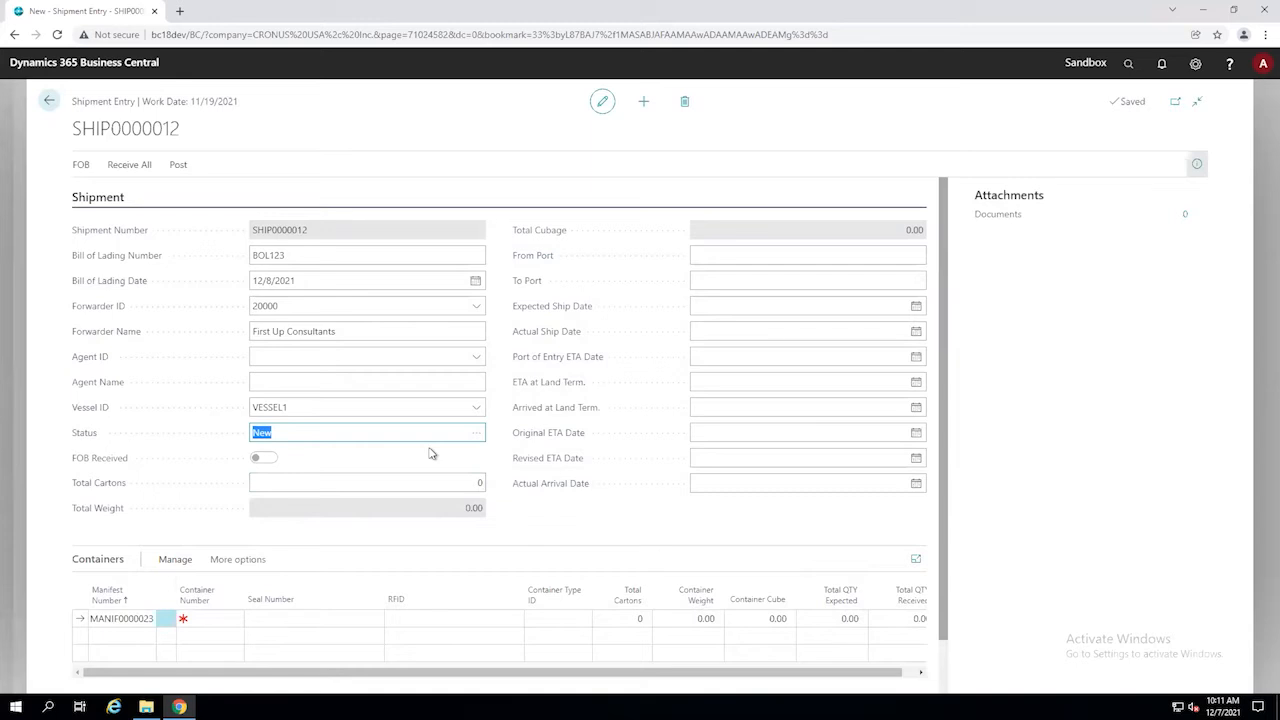
left_click(470, 483)
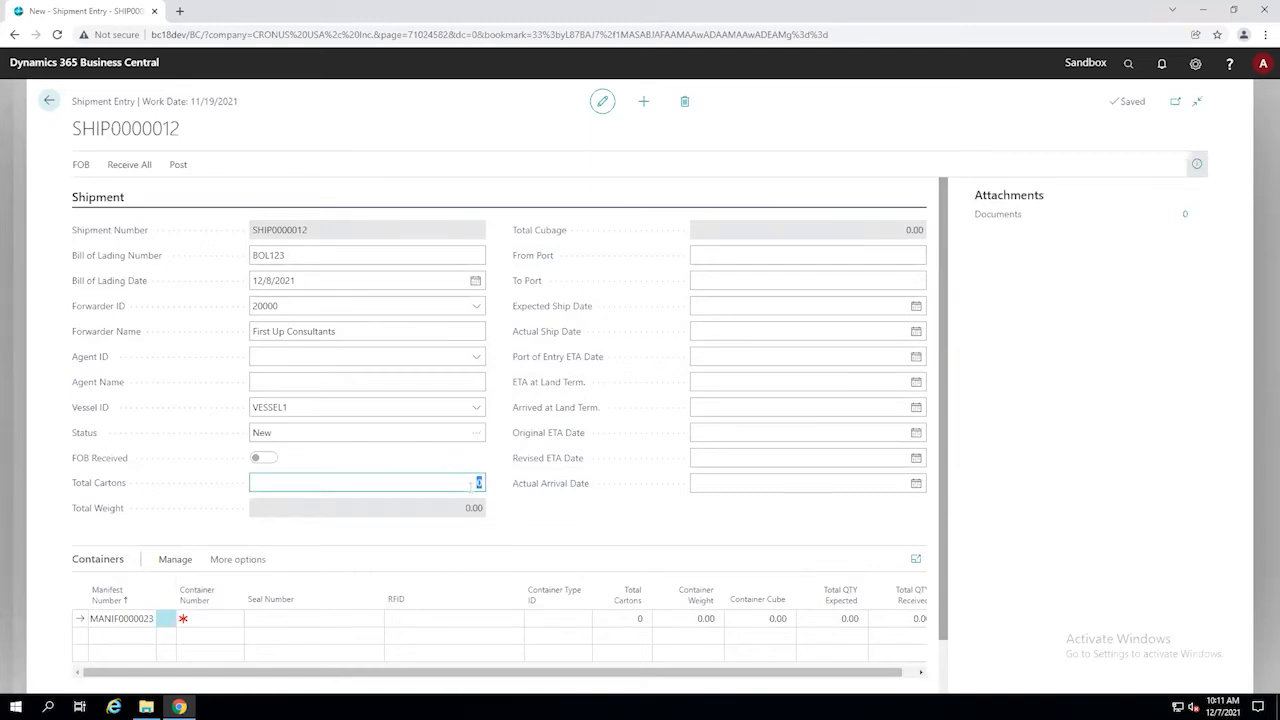
type("10")
key("Tab")
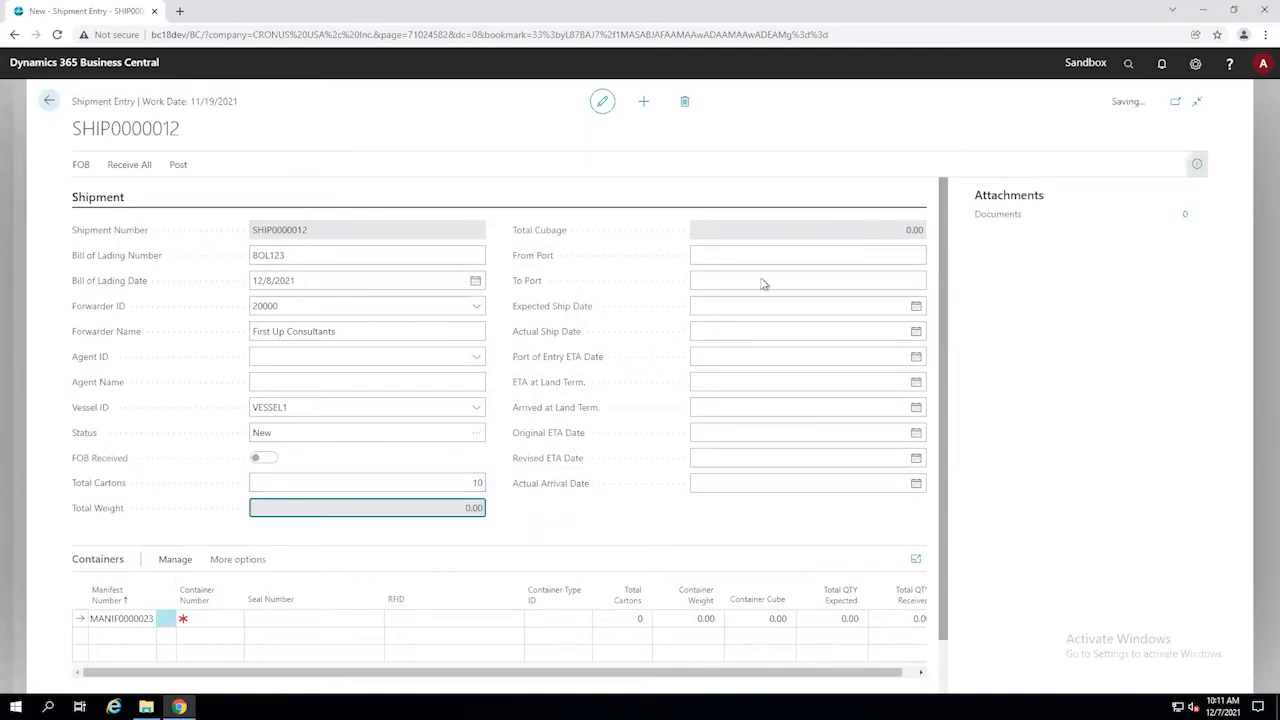
Set the expected ship date to 12/10/2021 and the actual ship date to 12/17/2021.
left_click(860, 309)
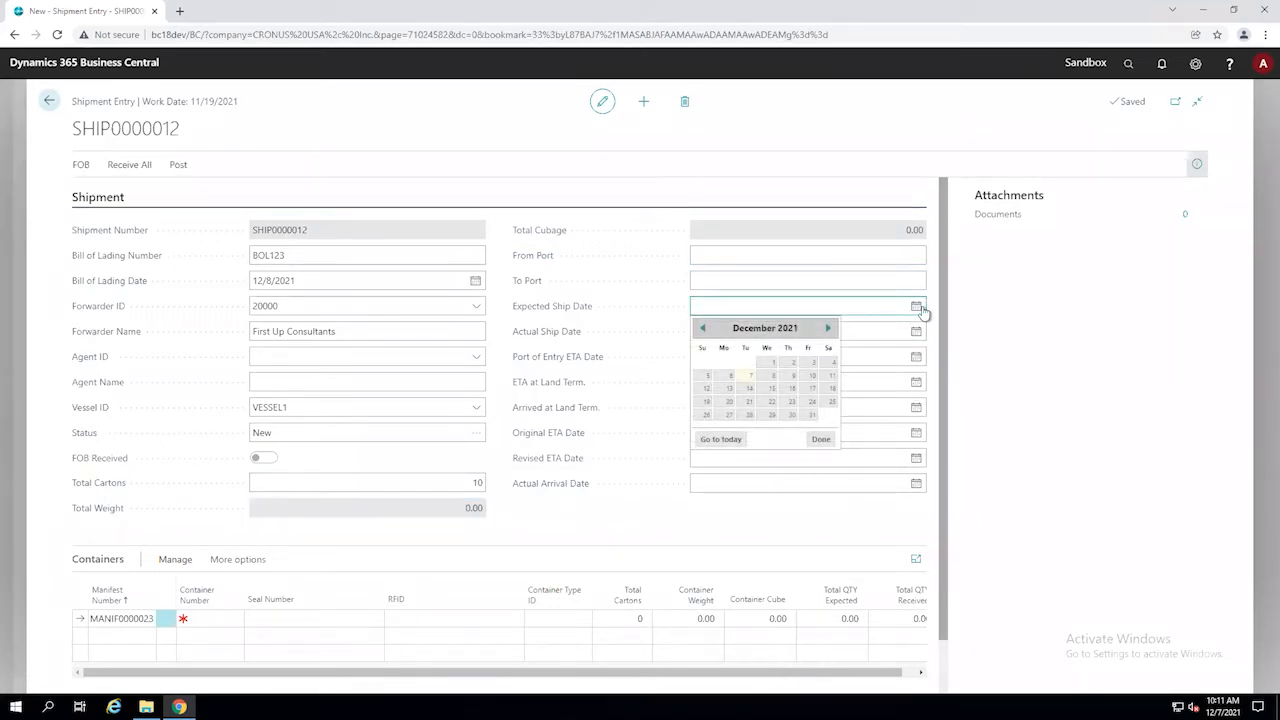
left_click(811, 375)
left_click(914, 333)
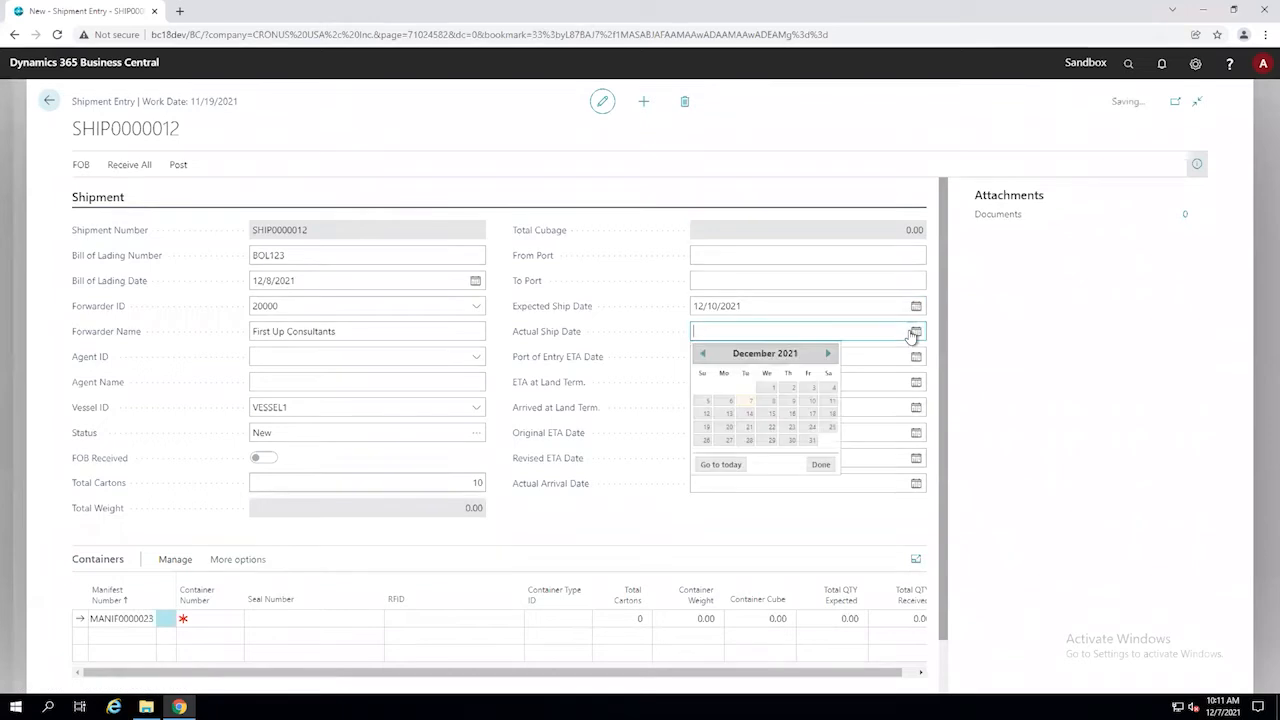
left_click(810, 421)
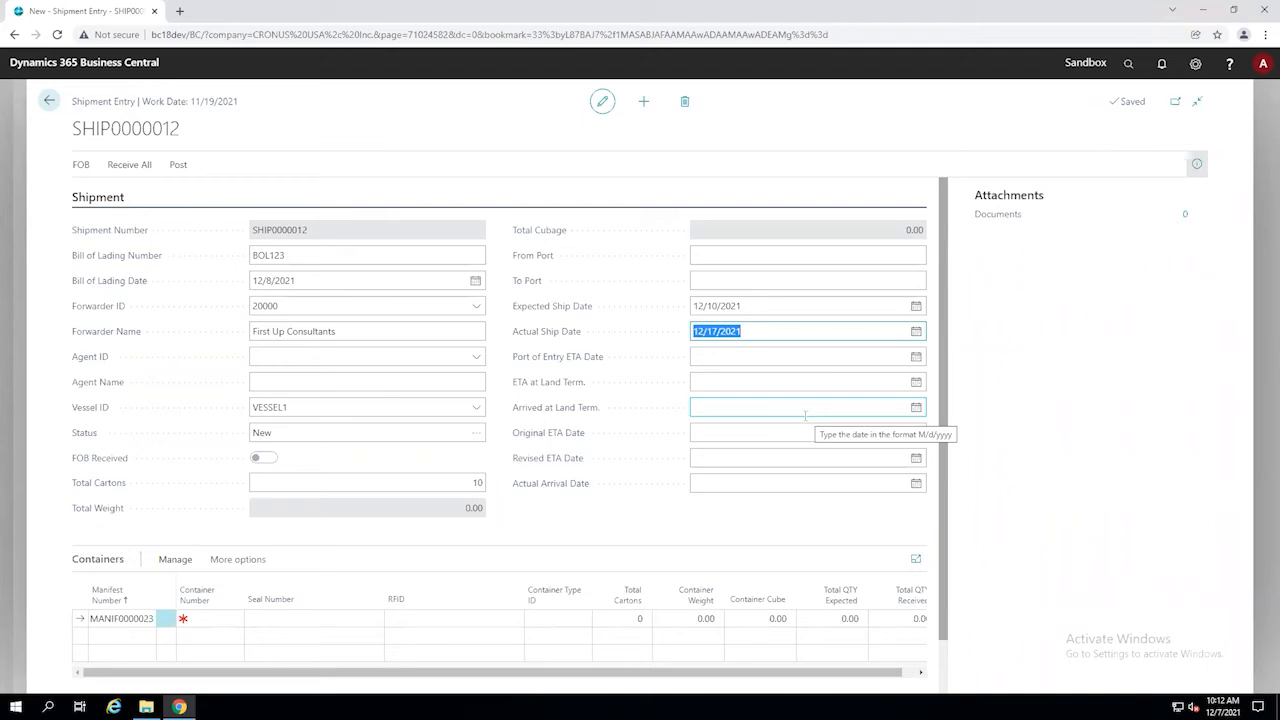
left_click(591, 529)
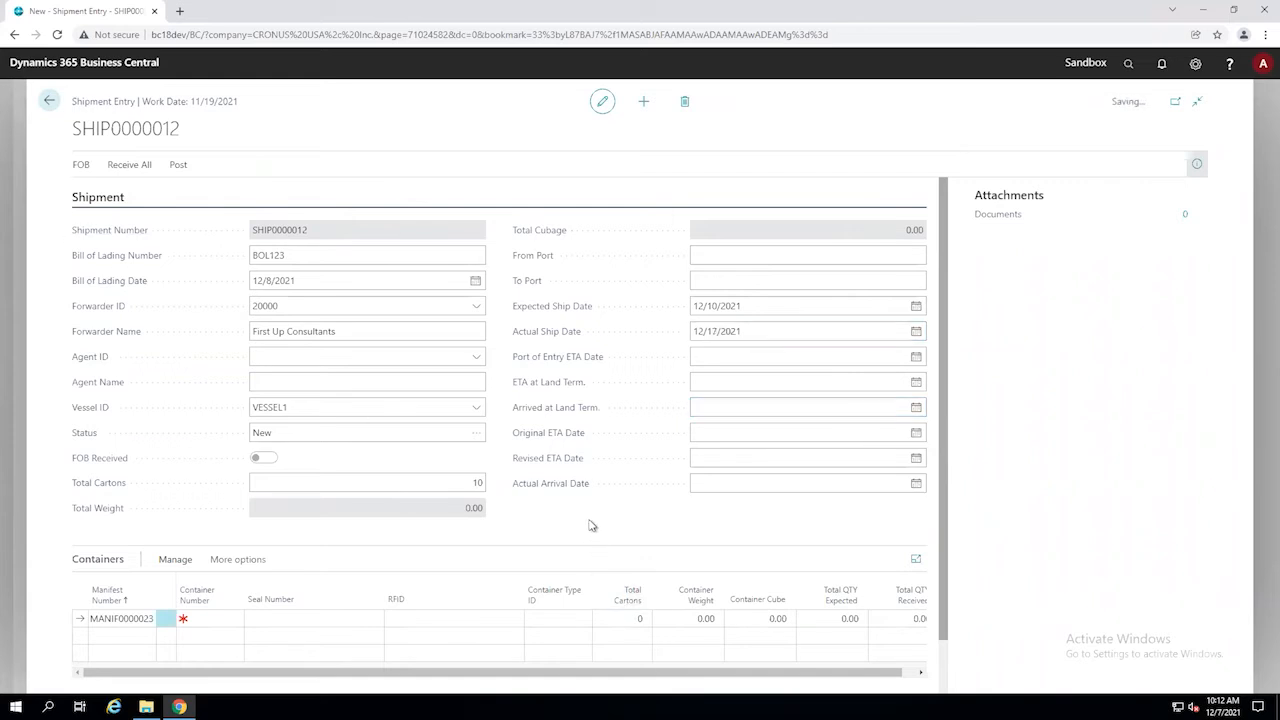
Examine the shipment's user-defined fields section, then collapse it again.
scroll(591, 518, "down", 1)
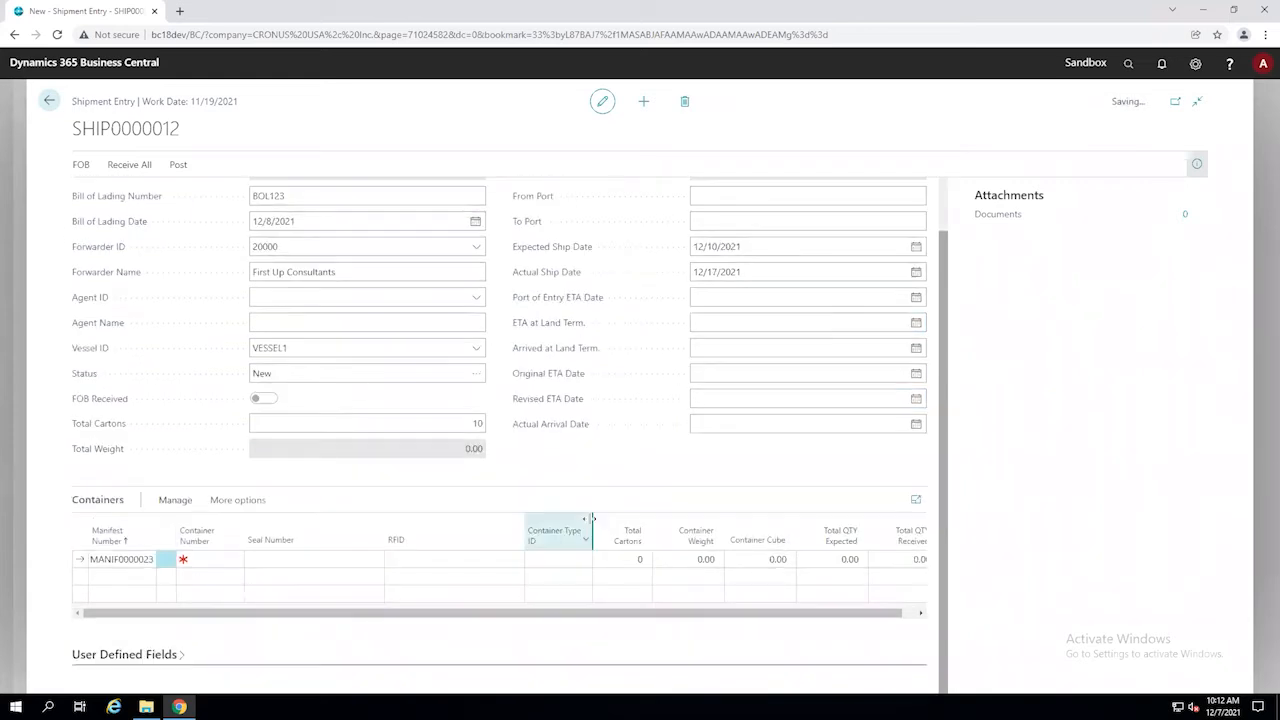
left_click(145, 654)
scroll(240, 641, "down", 1)
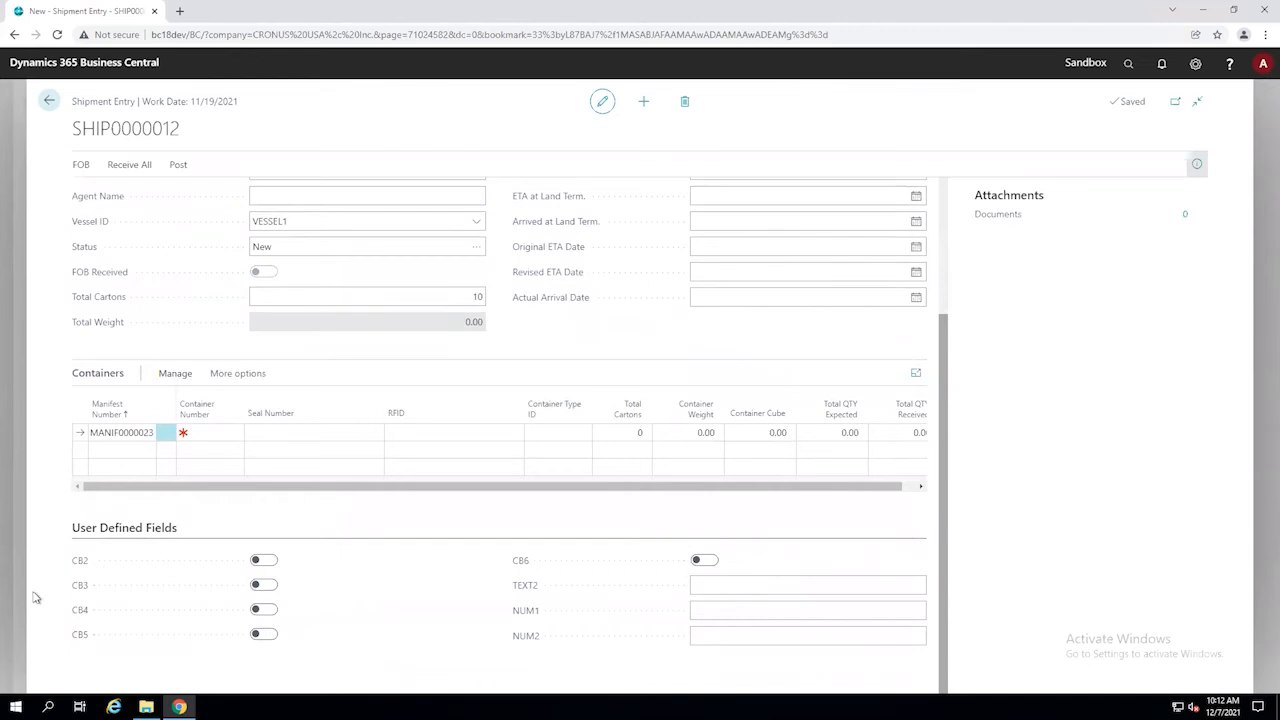
left_click(108, 530)
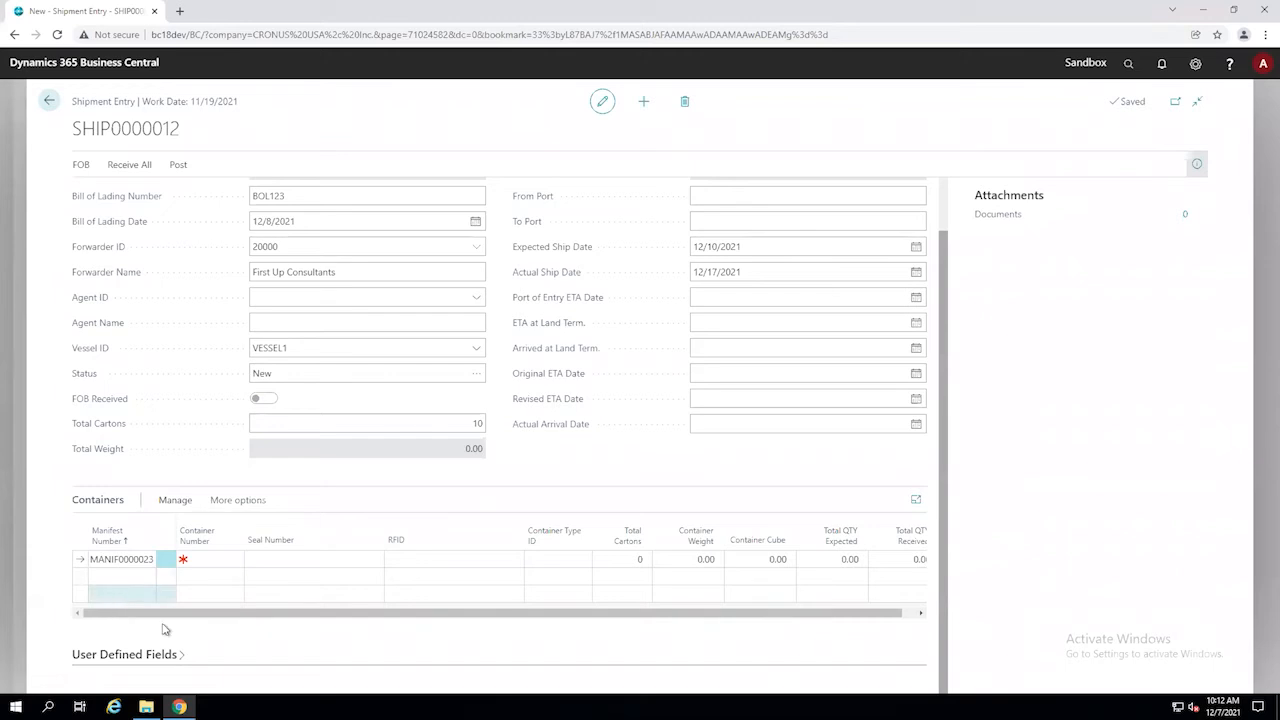
Enter container number CON123 and seal number SEAL123 on the first container line.
left_click(198, 556)
type("CON123")
key("Tab")
type("SEAL123")
key("Tab")
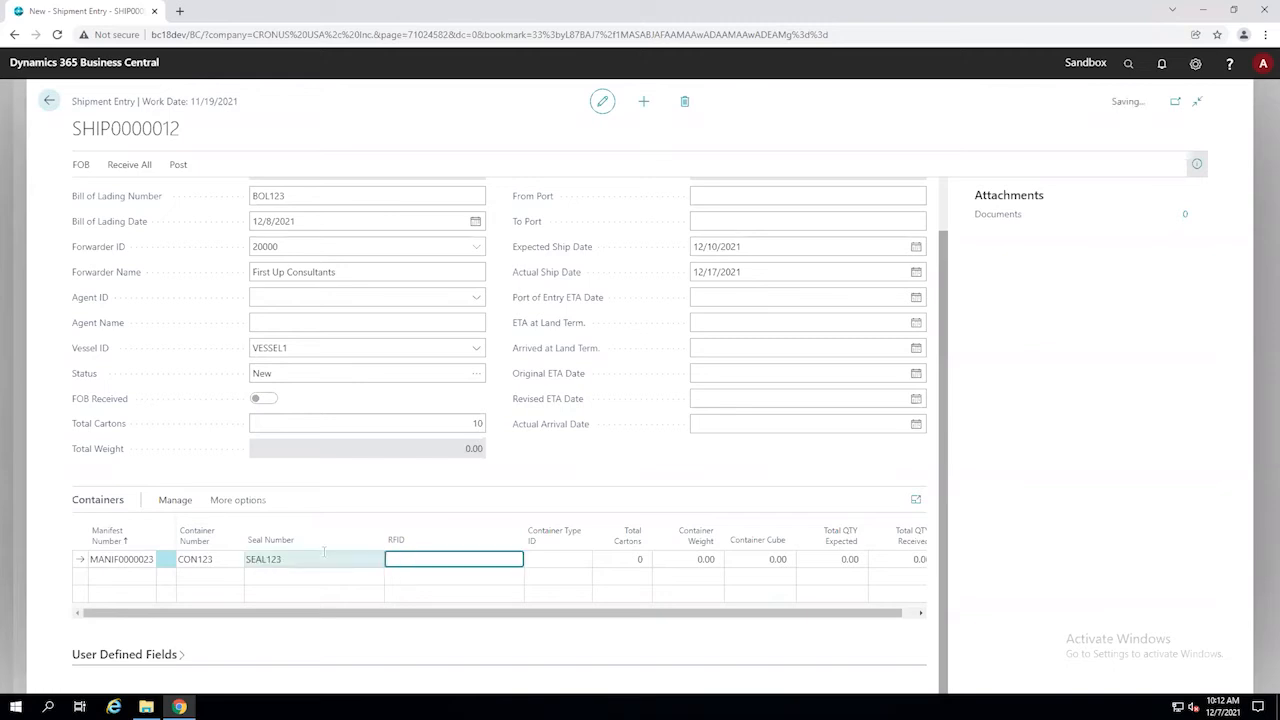
Set the container type of container CON123 to 25 FT HIGH.
left_click(579, 560)
left_click(583, 560)
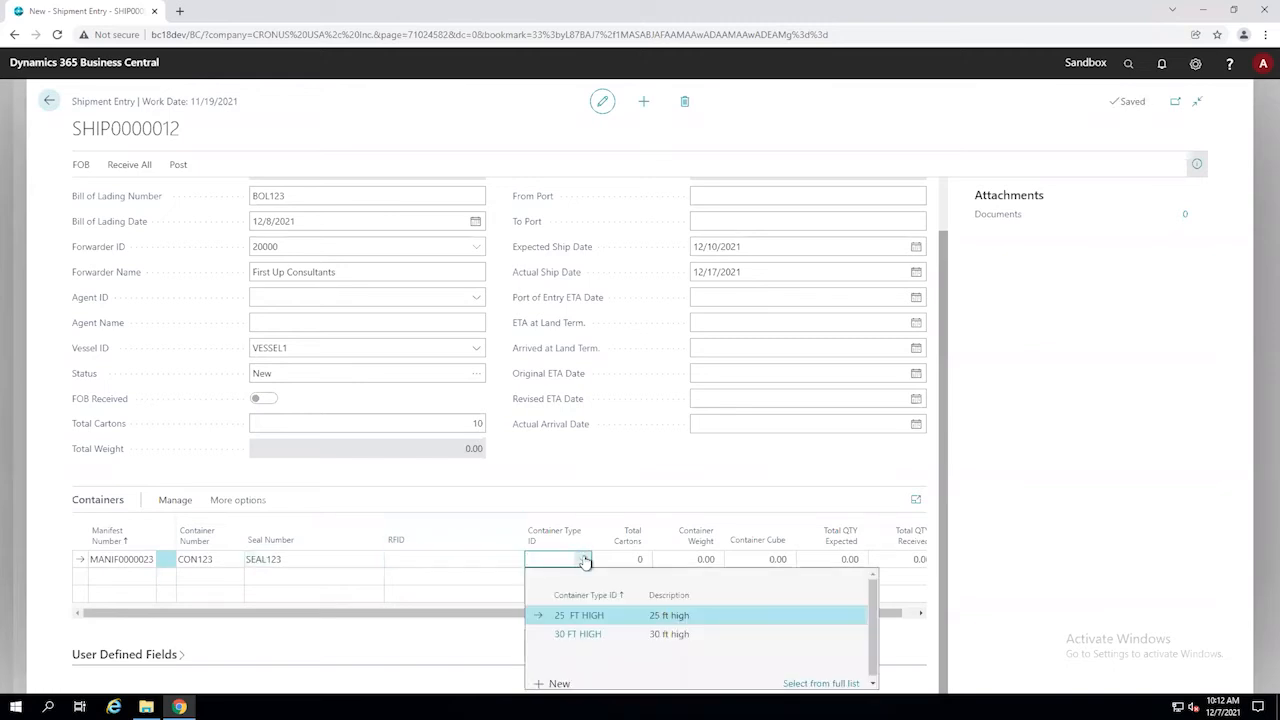
left_click(593, 616)
key("Tab")
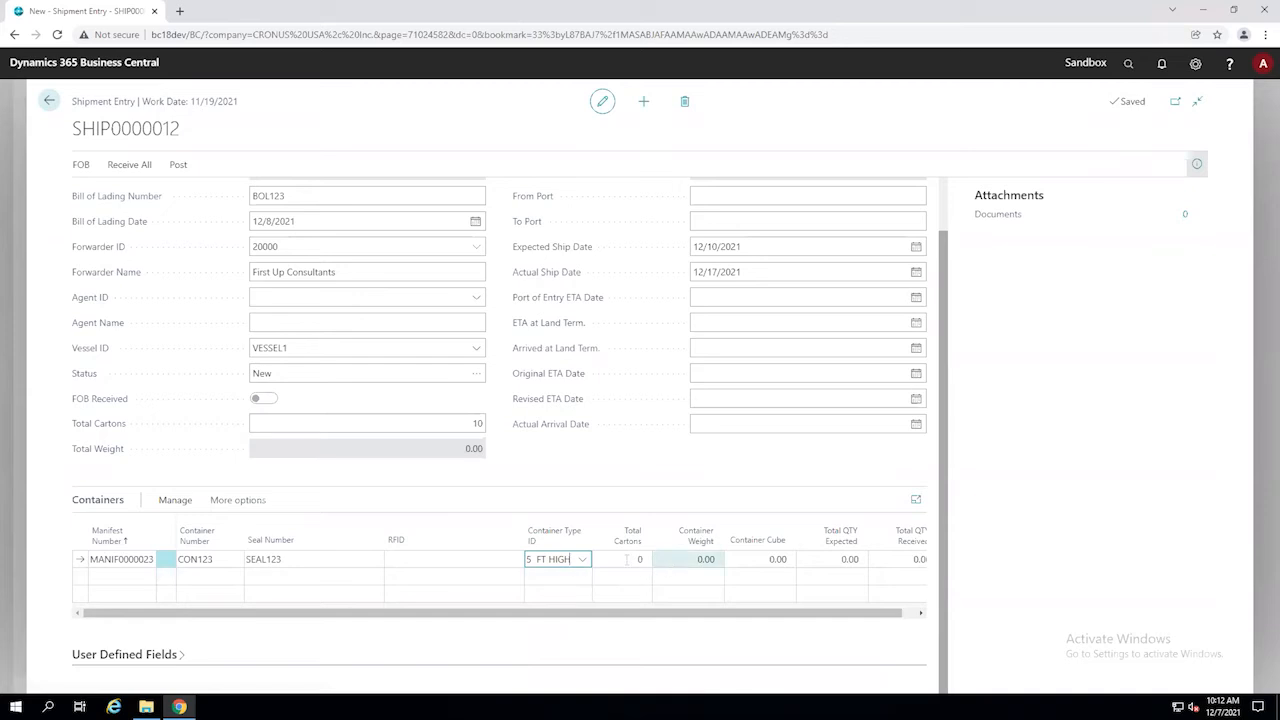
Open the manifest entry of container CON123 and bring up the selection of multiple PO items.
left_click(307, 477)
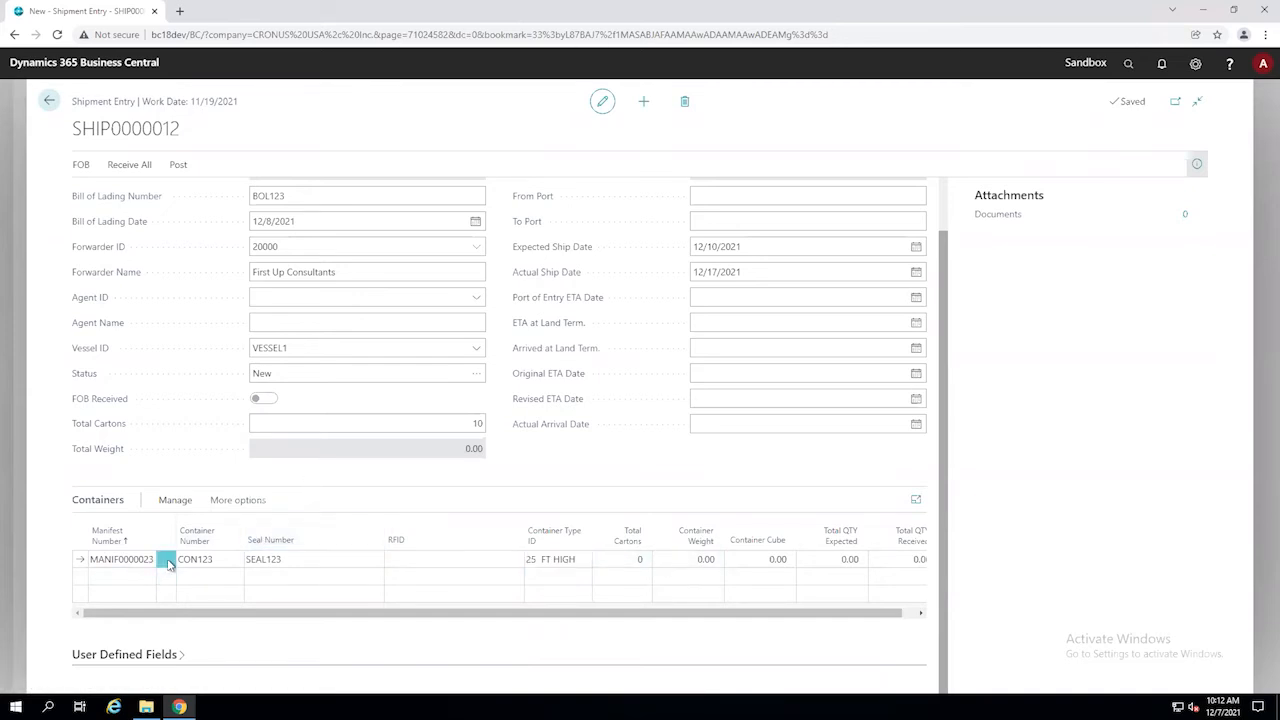
left_click(343, 576)
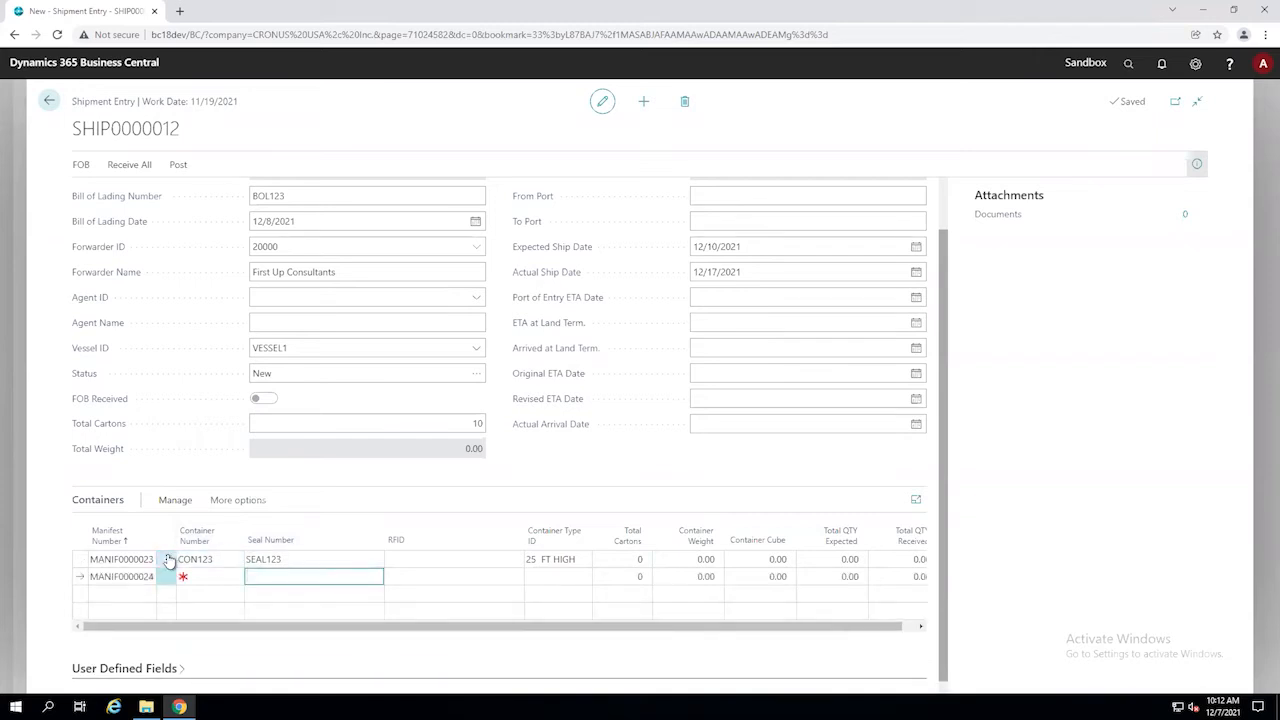
left_click(167, 559)
left_click(125, 429)
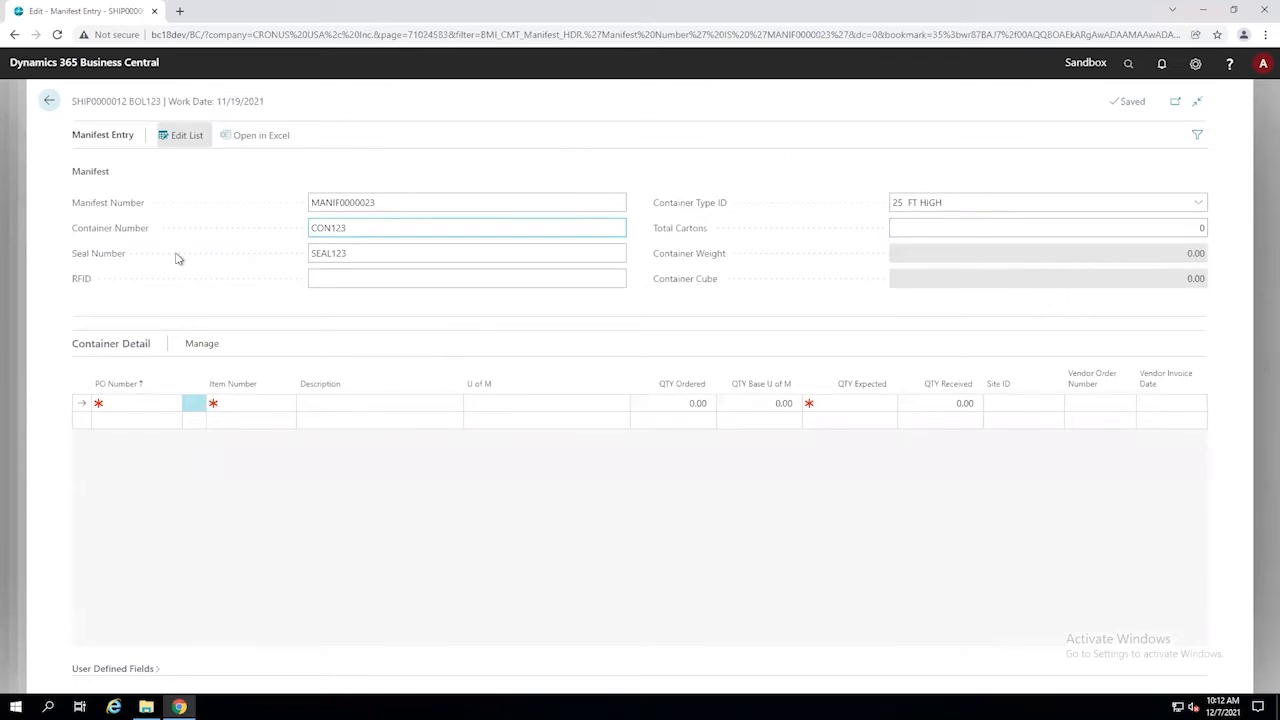
left_click(961, 226)
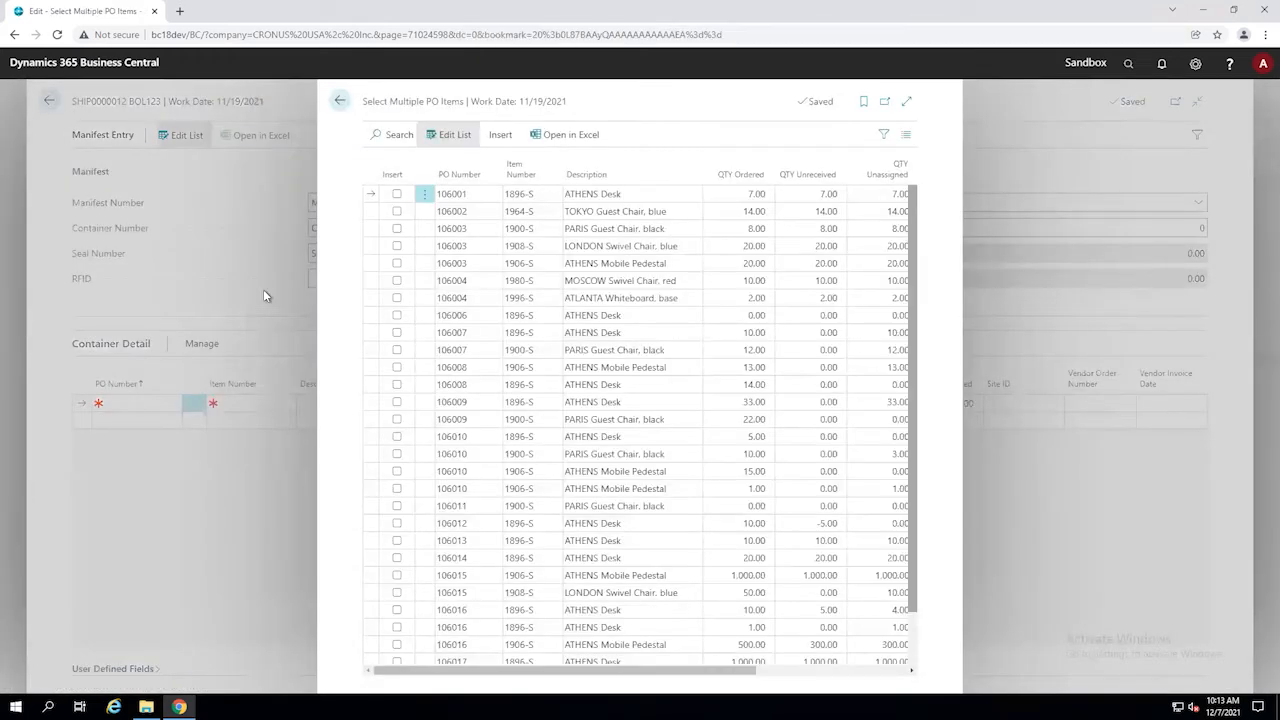
Sort the PO items by descending PO number and mark the first four lines, from ATHENS Mobile Pedestal through ATHENS Desk, for insertion.
left_click(496, 175)
left_click(445, 223)
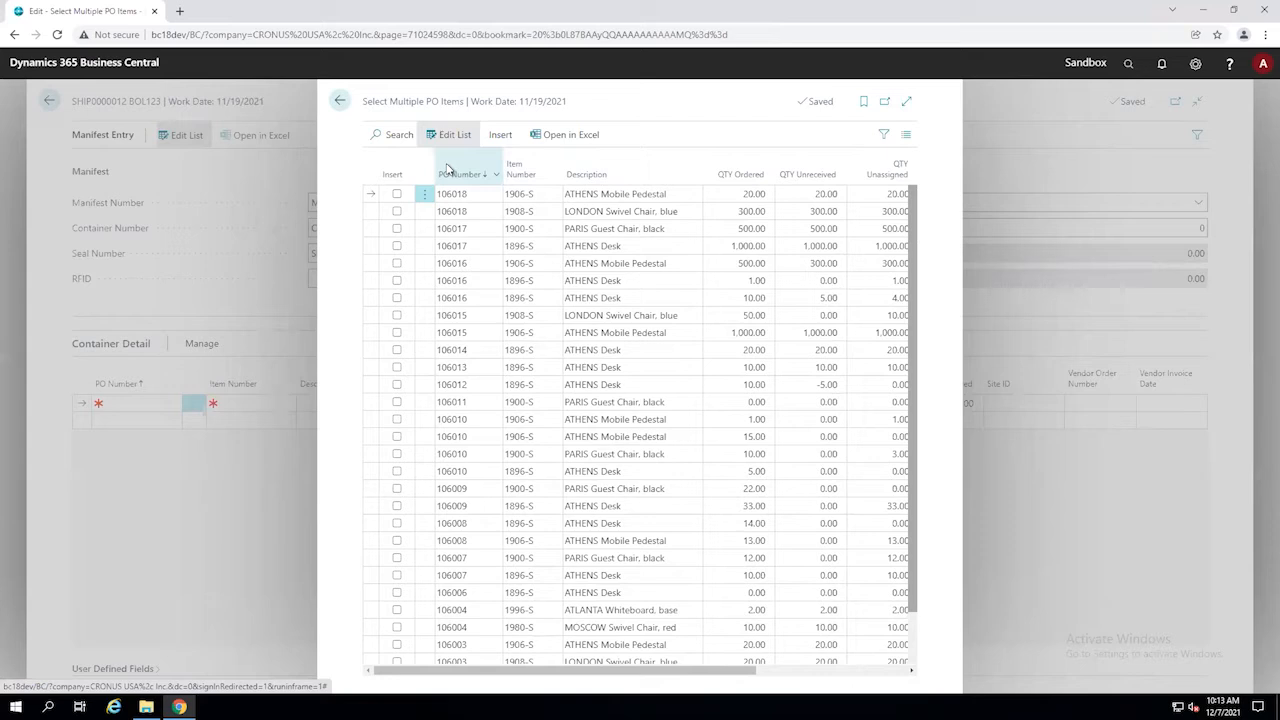
left_click(397, 194)
left_click(397, 211)
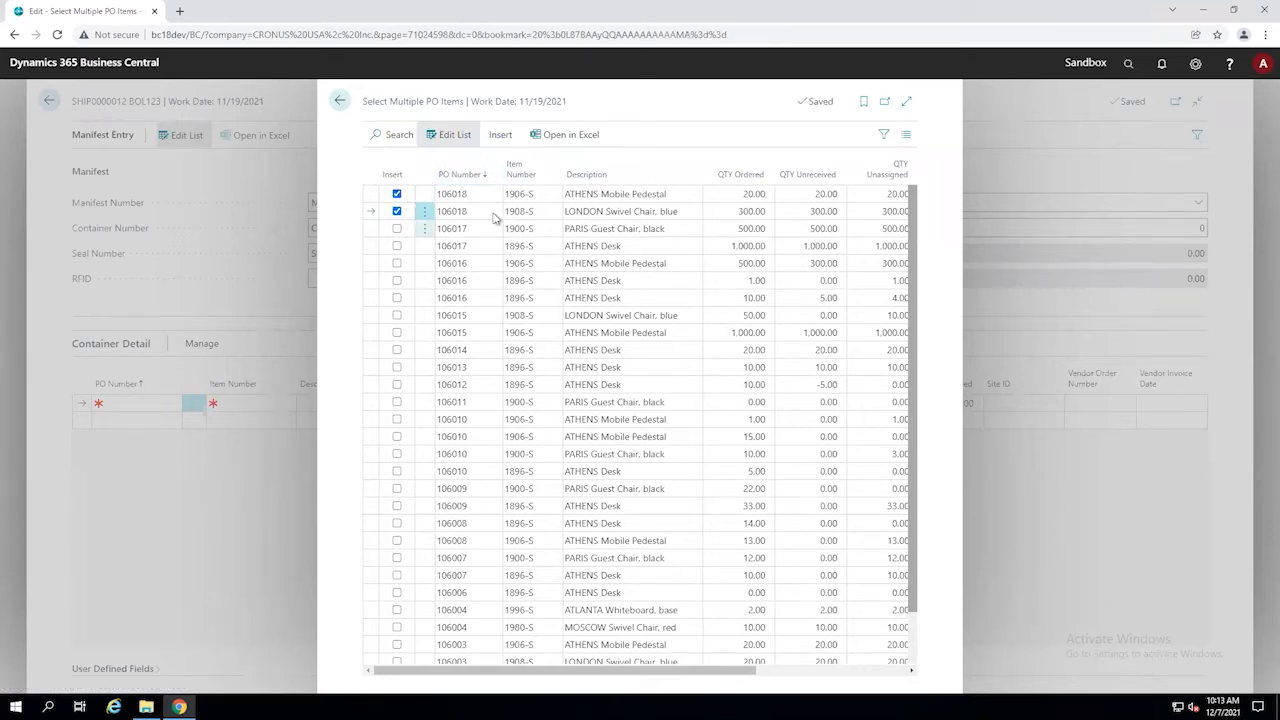
left_click(397, 228)
left_click(397, 245)
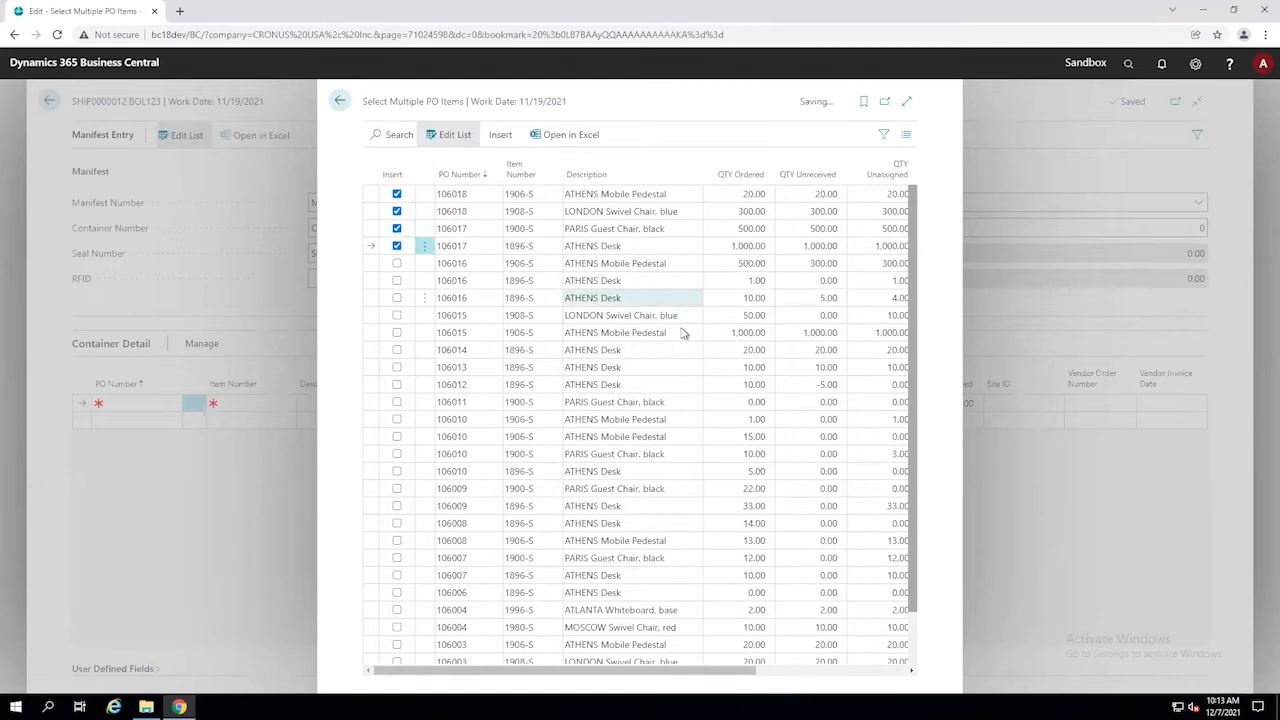
Set the expected quantity of the marked ATHENS Desk line to 250.
left_click_drag(654, 672, 754, 672)
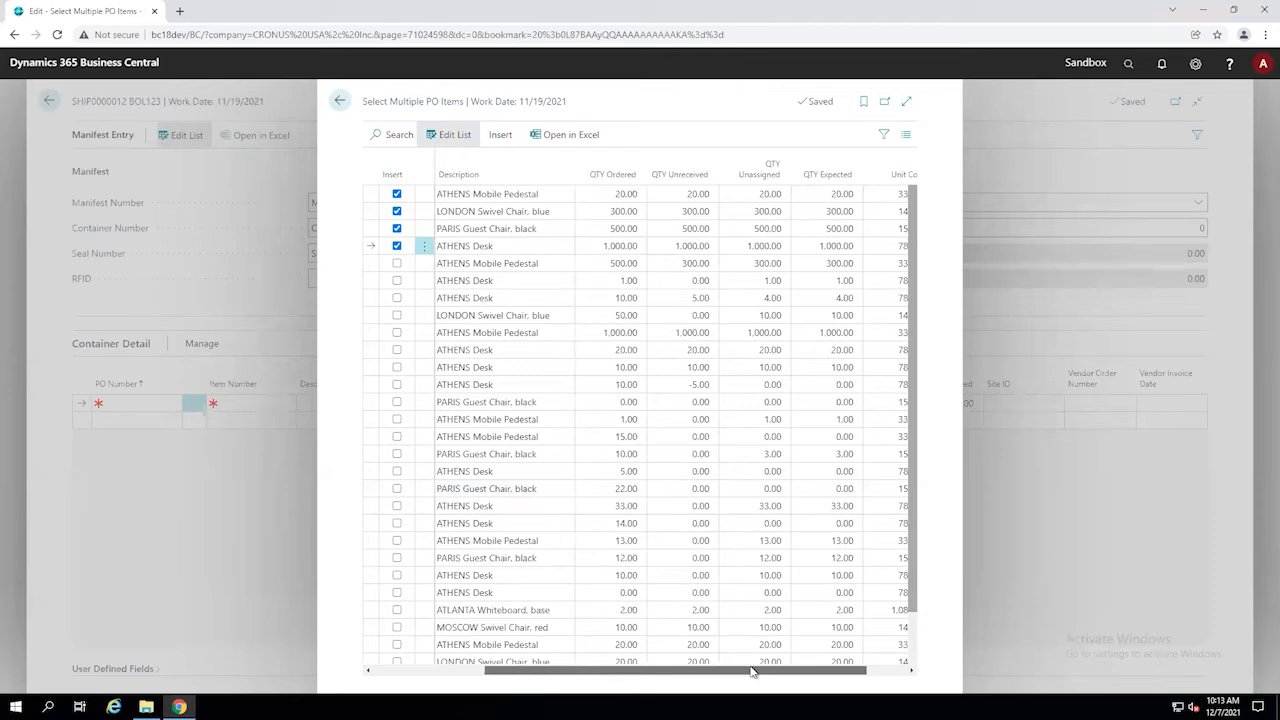
left_click(818, 246)
type("50")
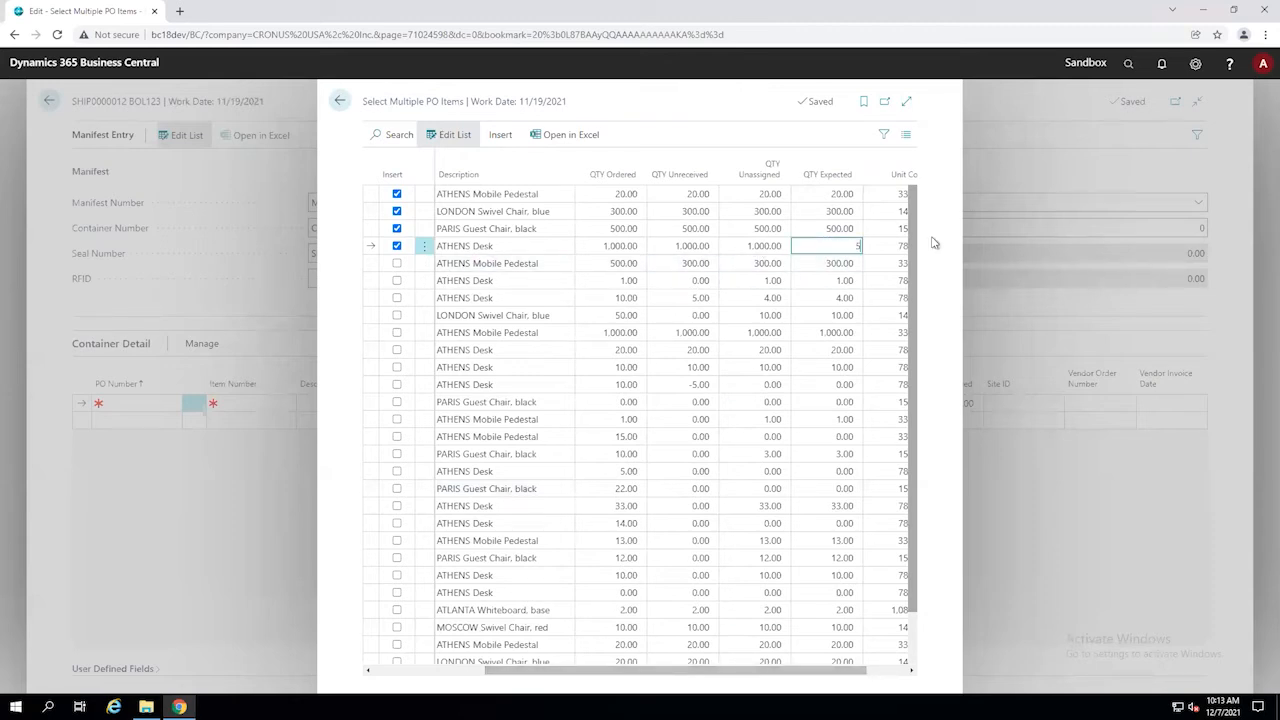
key("BackSpace")
key("BackSpace")
type("250")
key("Return")
Set the expected quantity of the marked ATHENS Mobile Pedestal line to 10.
left_click(826, 194)
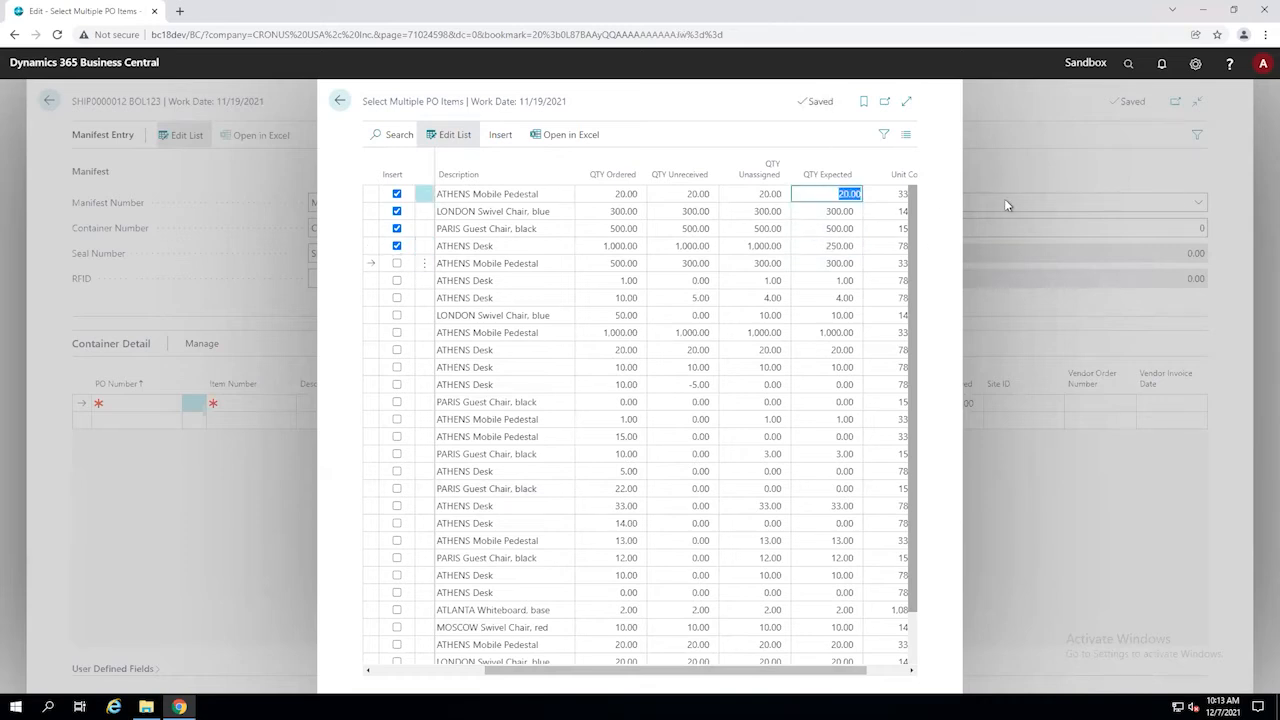
type("10")
key("Return")
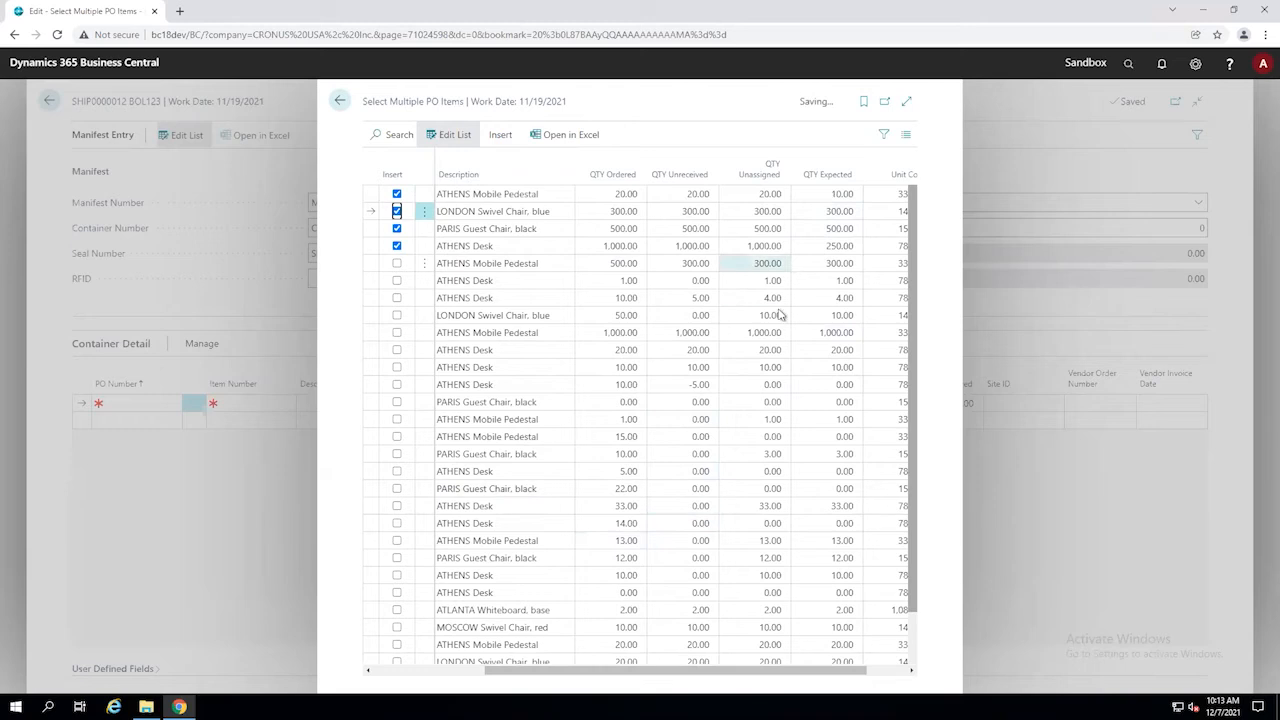
Insert the four marked PO items into the container detail of CON123 and return to the shipment.
left_click_drag(730, 672, 686, 678)
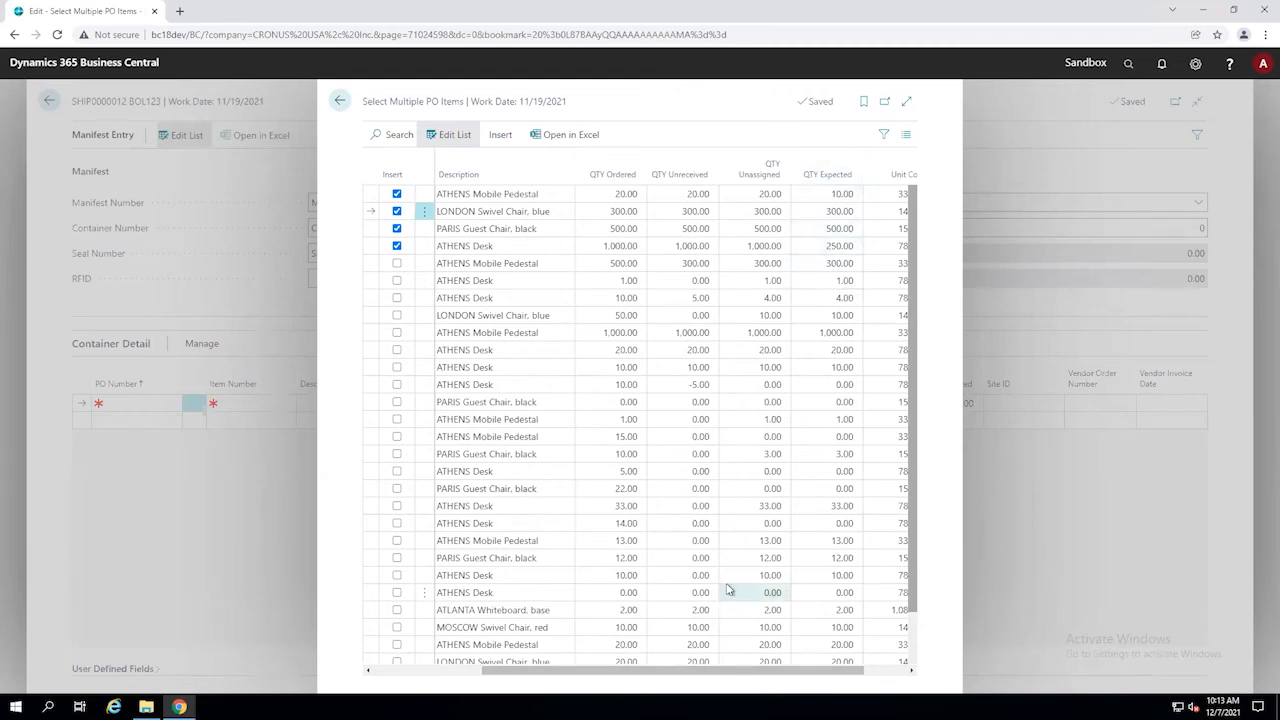
left_click(500, 134)
left_click(410, 163)
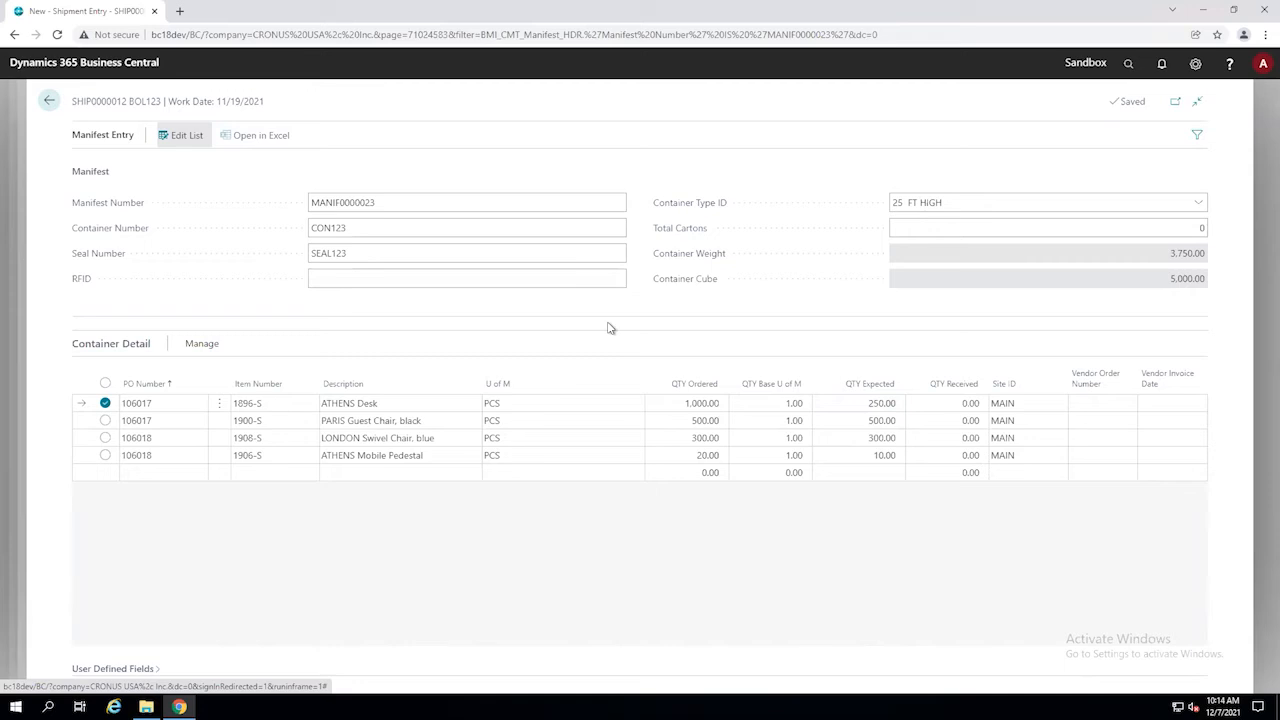
left_click(52, 103)
Check the expected and received quantity totals of container CON123 and process the shipment as FOB received.
left_click(128, 589)
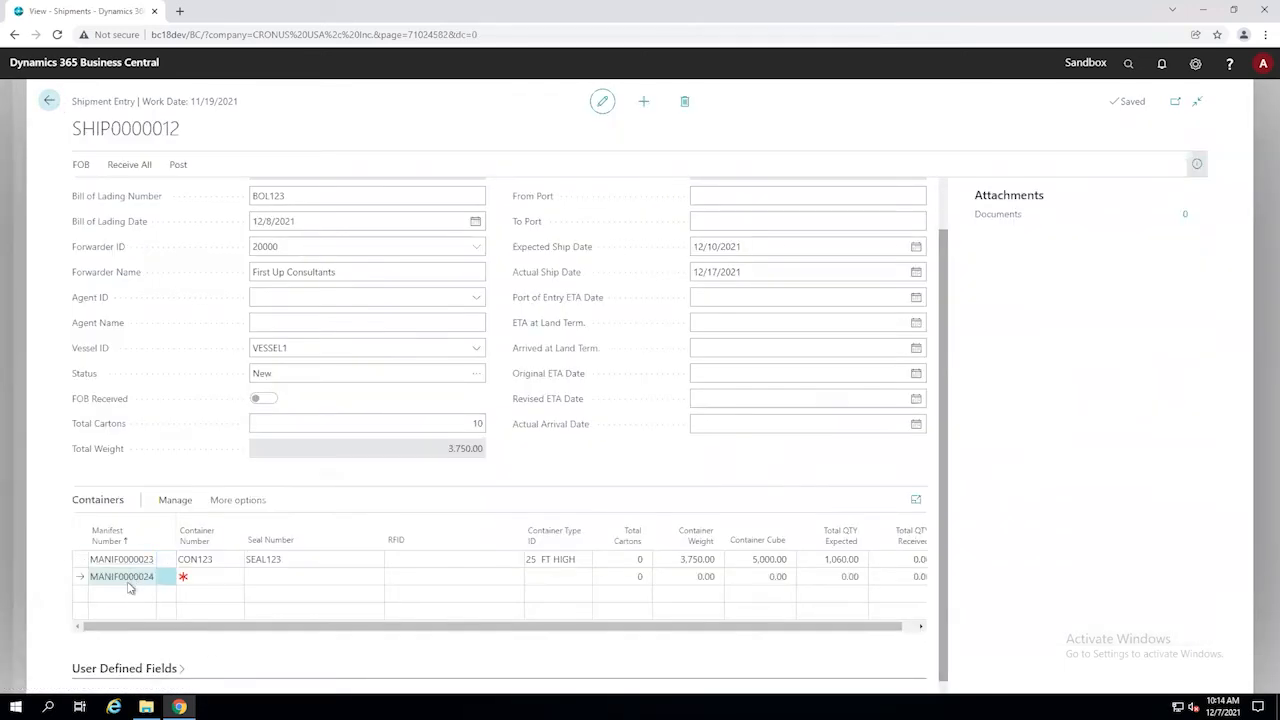
key("Tab")
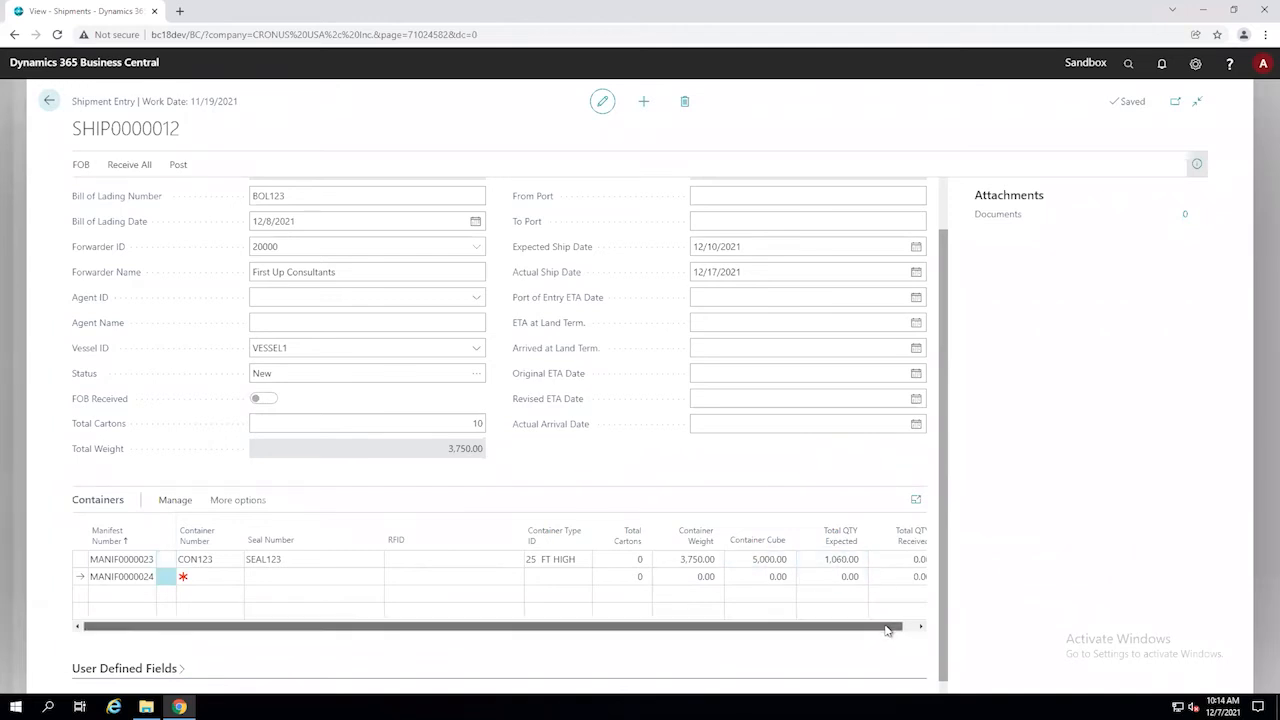
left_click_drag(891, 626, 905, 626)
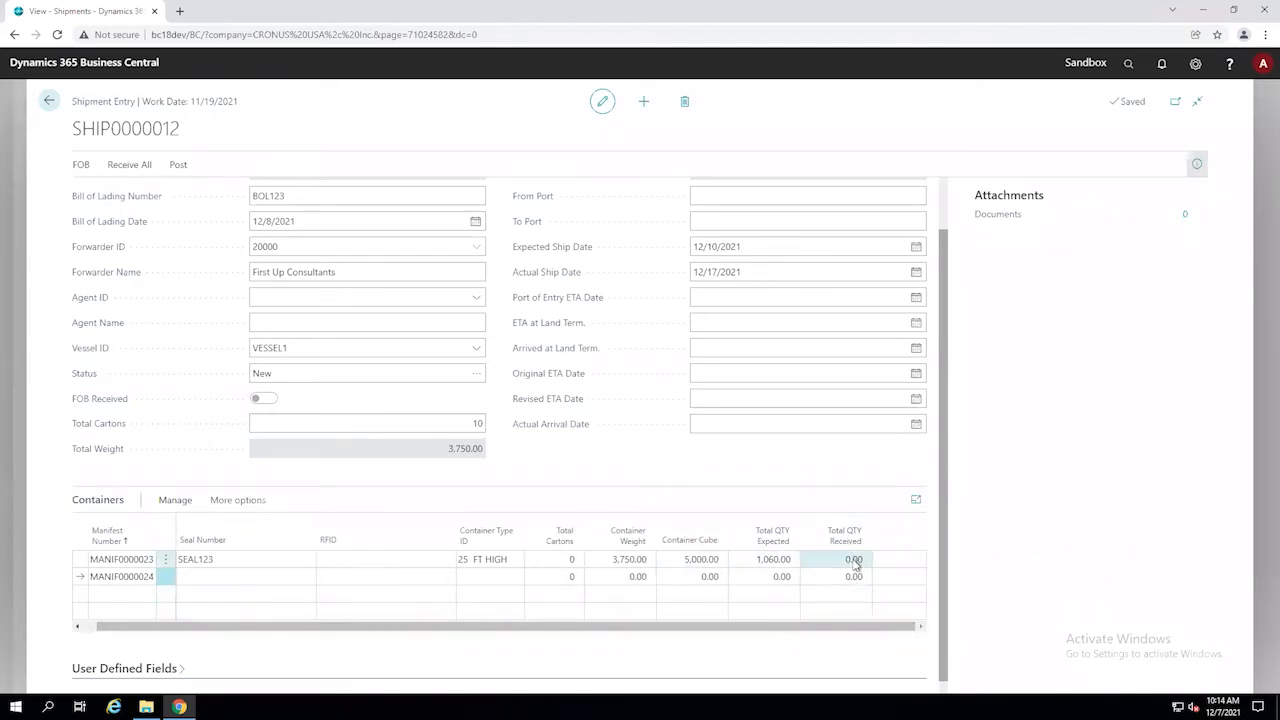
scroll(813, 637, "left", 2)
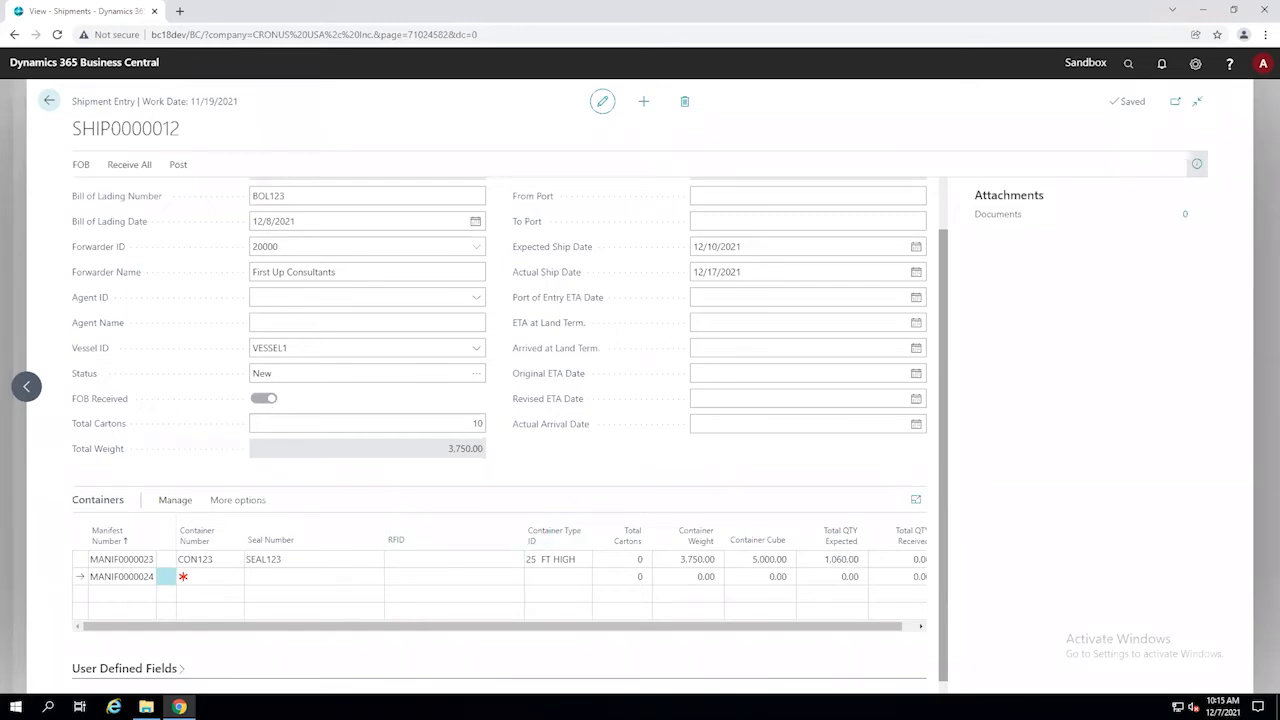
Open the newest posted purchase receipt and examine its vendor shipment number and item lines.
left_click(46, 102)
left_click(42, 103)
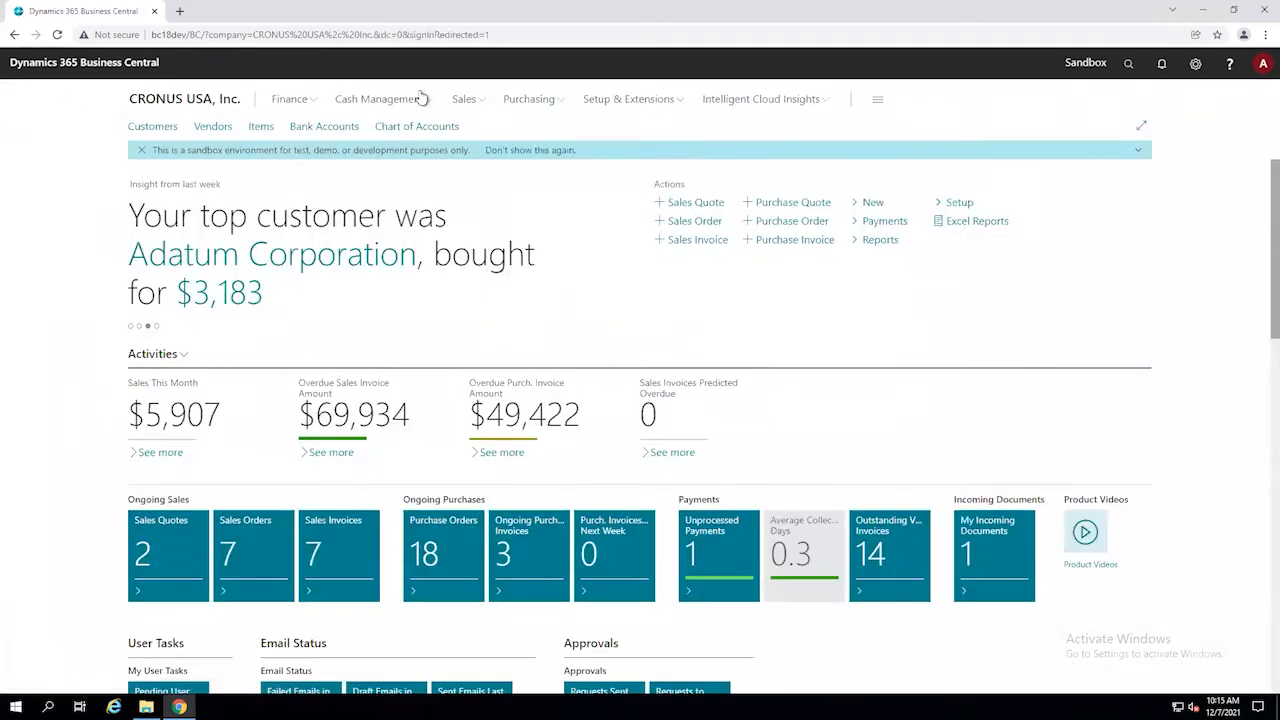
left_click(530, 100)
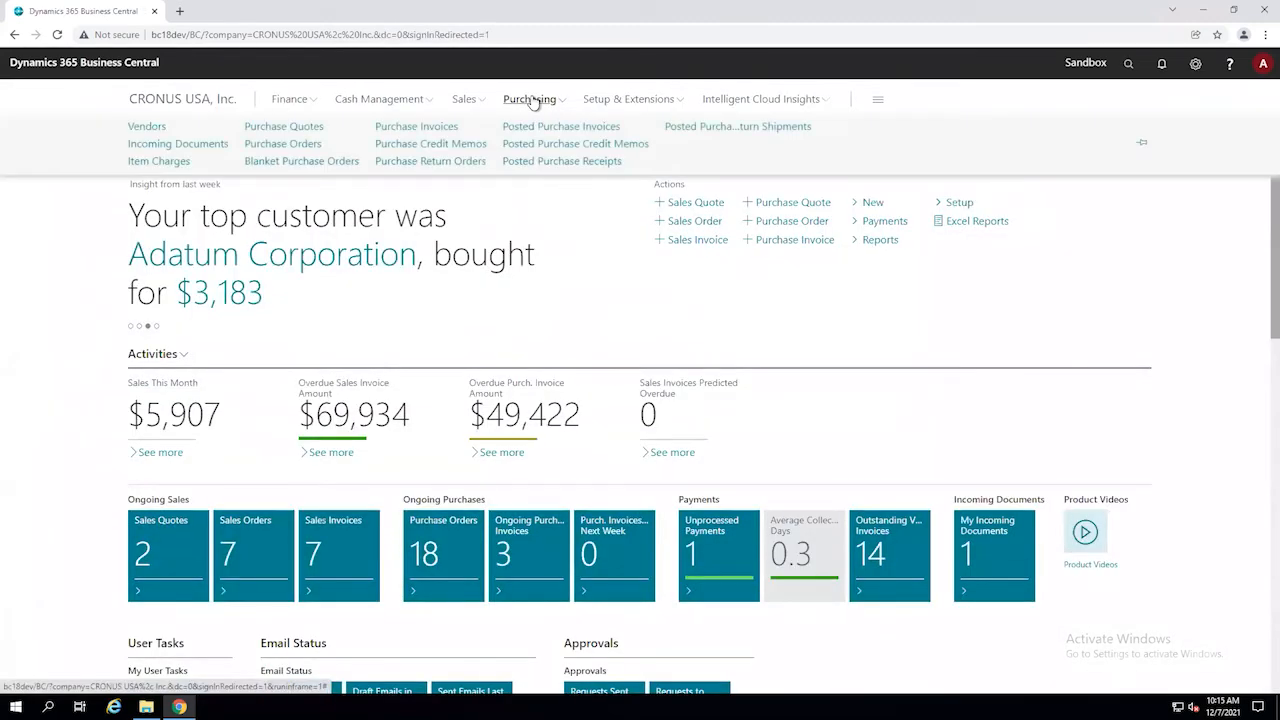
left_click(564, 162)
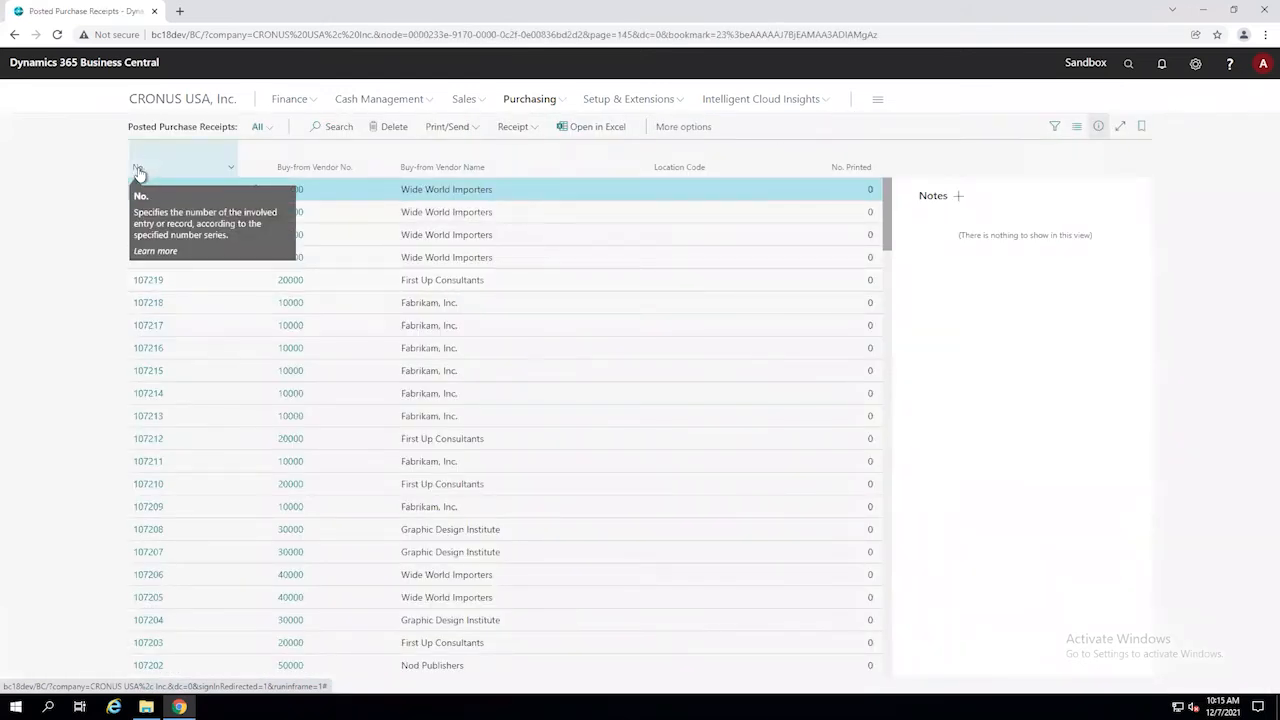
left_click(150, 191)
scroll(436, 445, "down", 1)
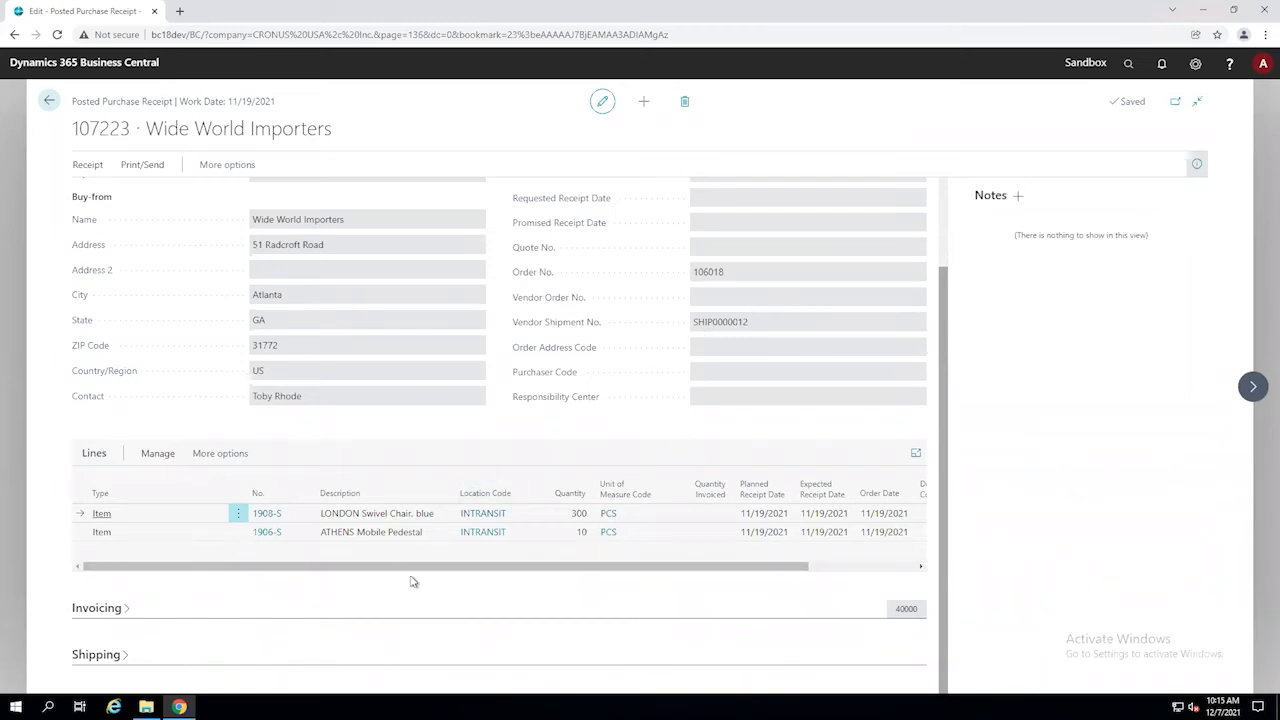
left_click(50, 103)
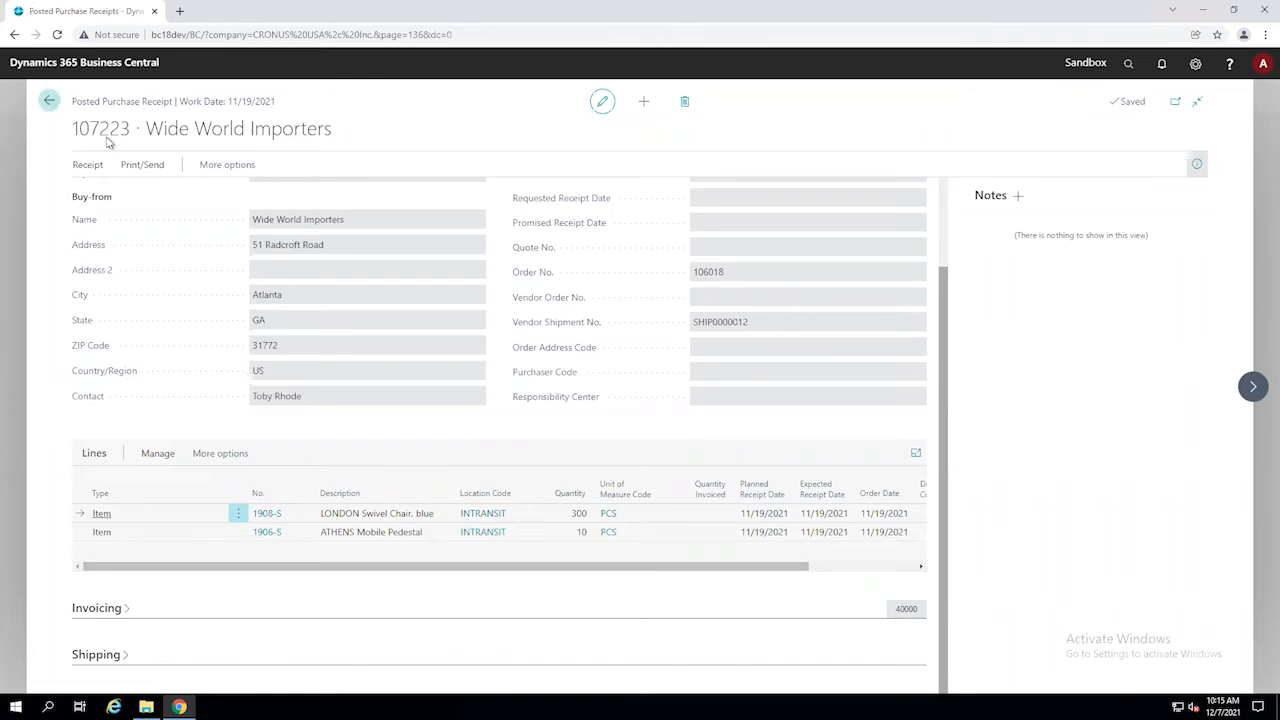
Examine the order reference and item lines of the second-newest posted purchase receipt, then return to the receipts list.
left_click(143, 213)
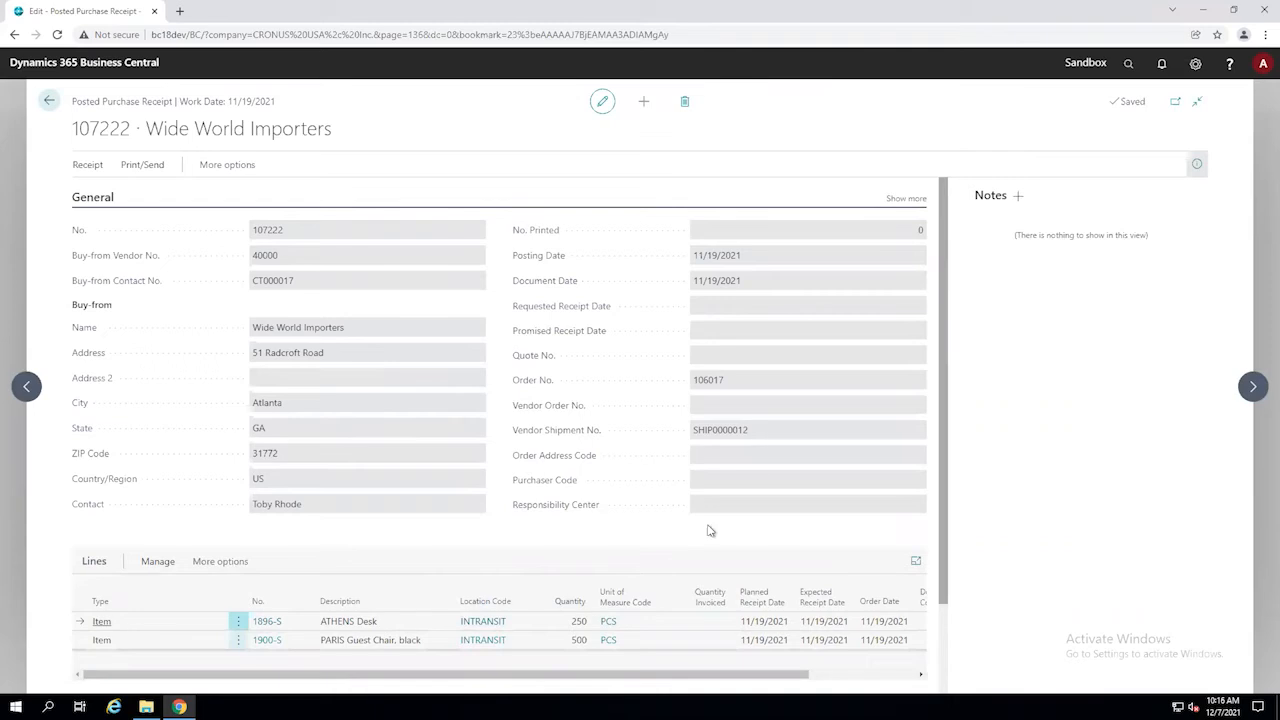
left_click(42, 106)
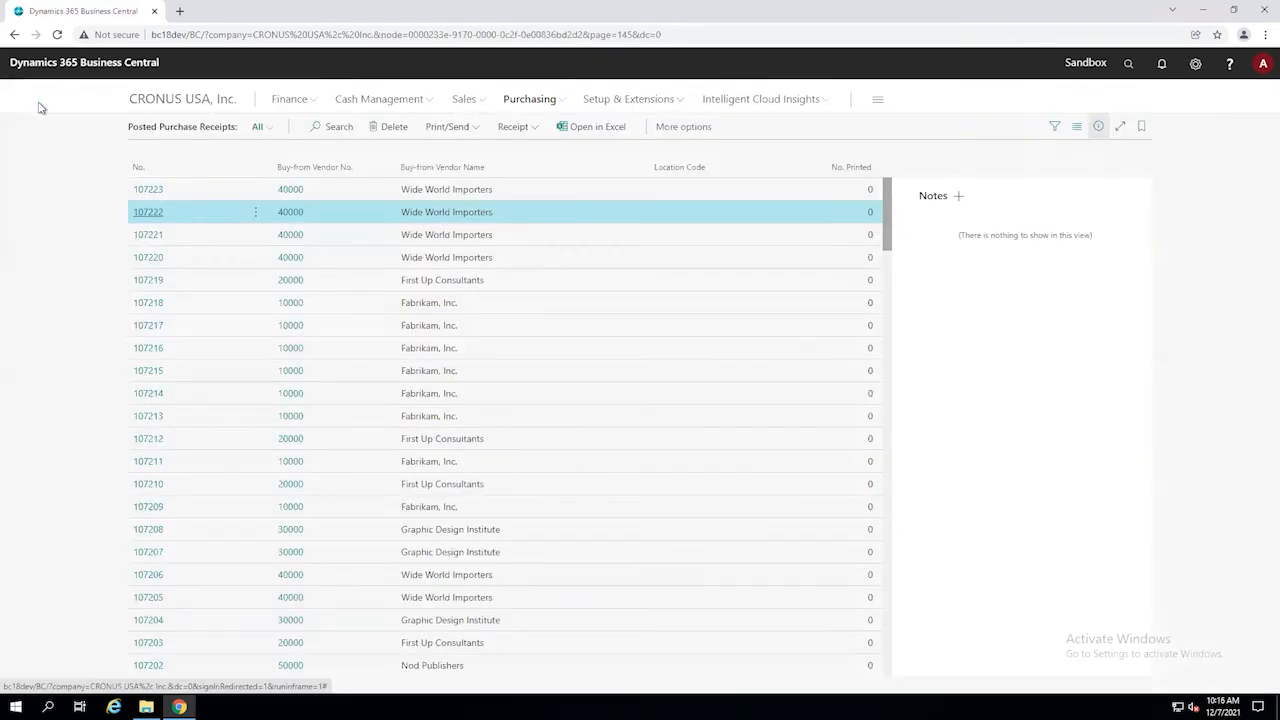
left_click(148, 212)
scroll(631, 454, "down", 1)
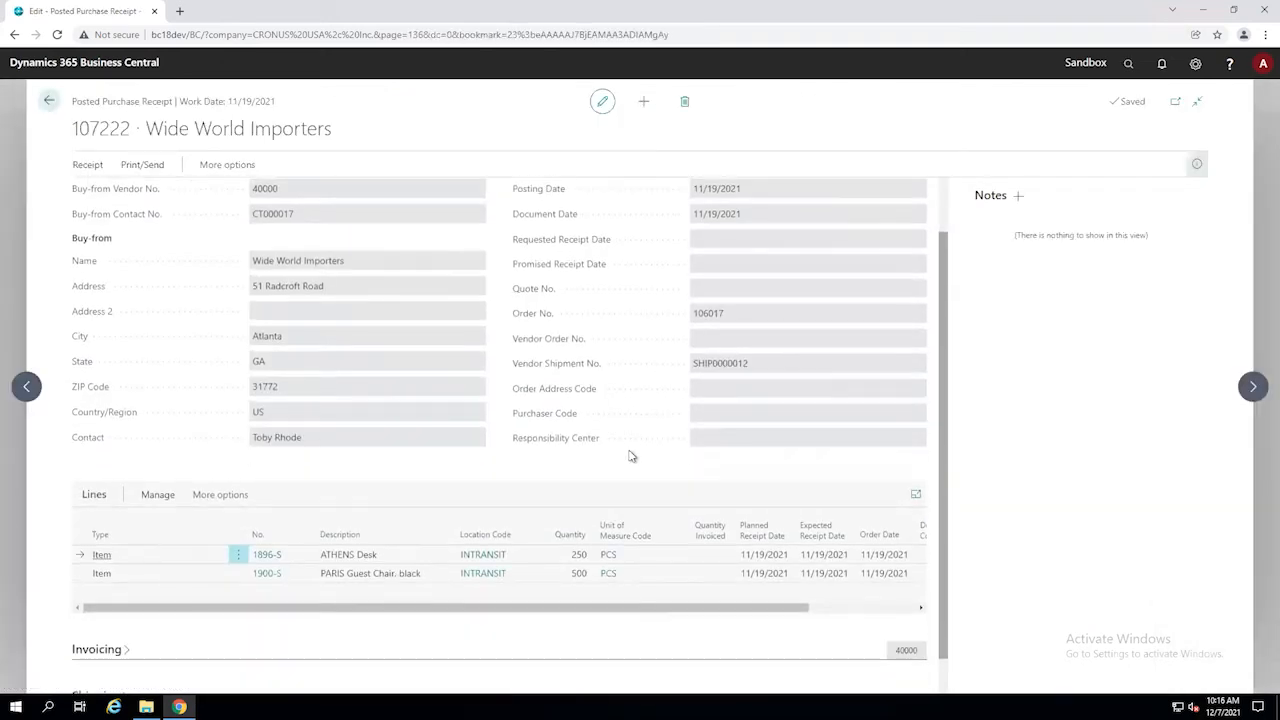
left_click(48, 104)
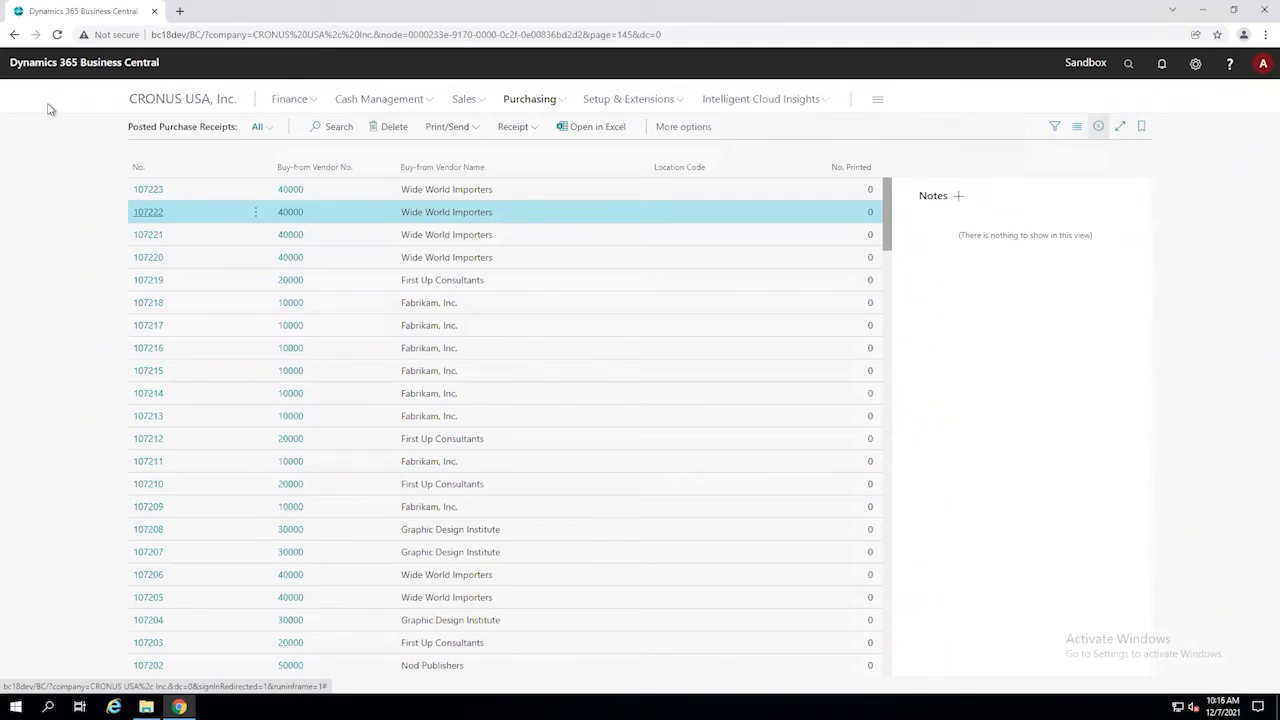
Search for "shipment" to reach the shipments list and reopen shipment SHIP0000012.
key("alt+q")
type("shipment")
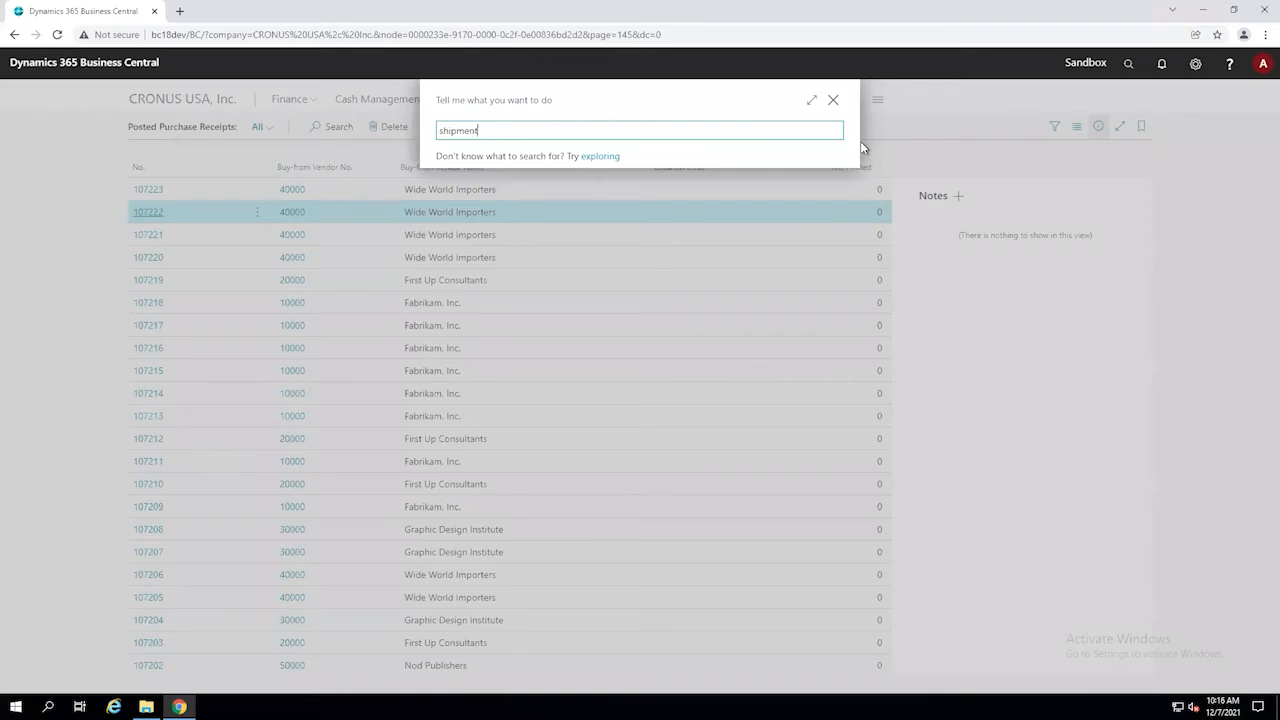
left_click(465, 195)
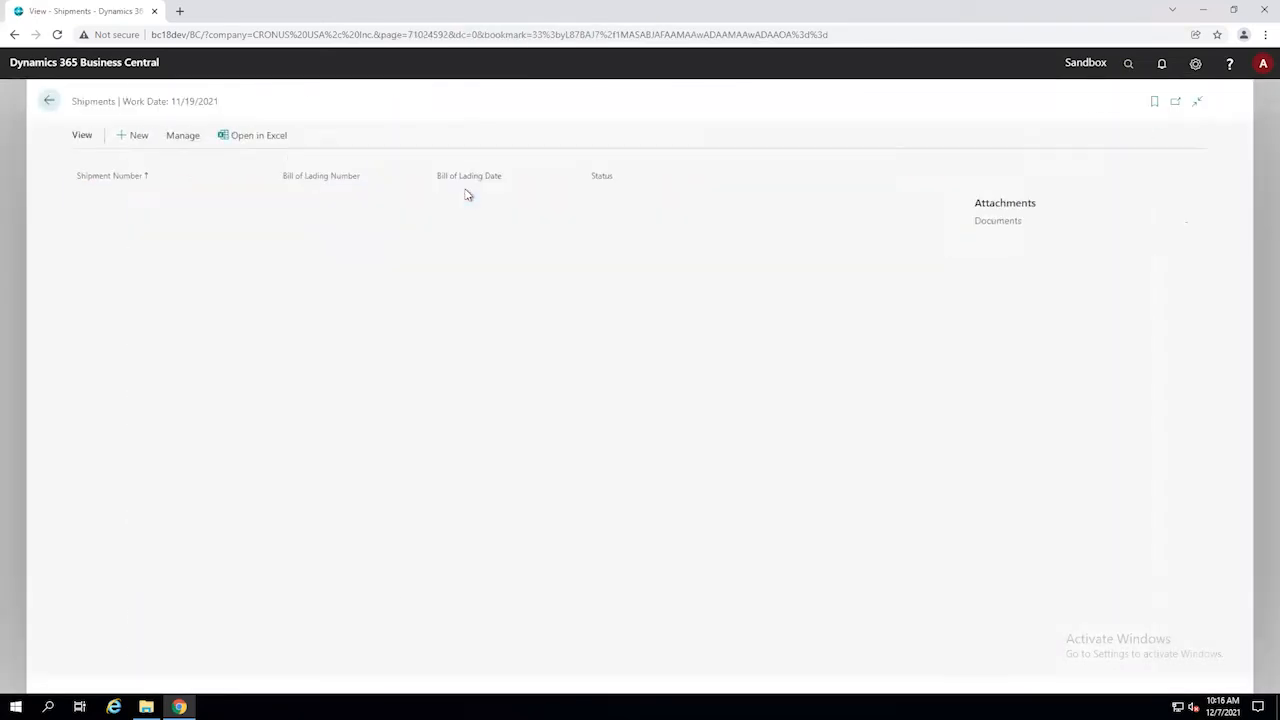
left_click(123, 244)
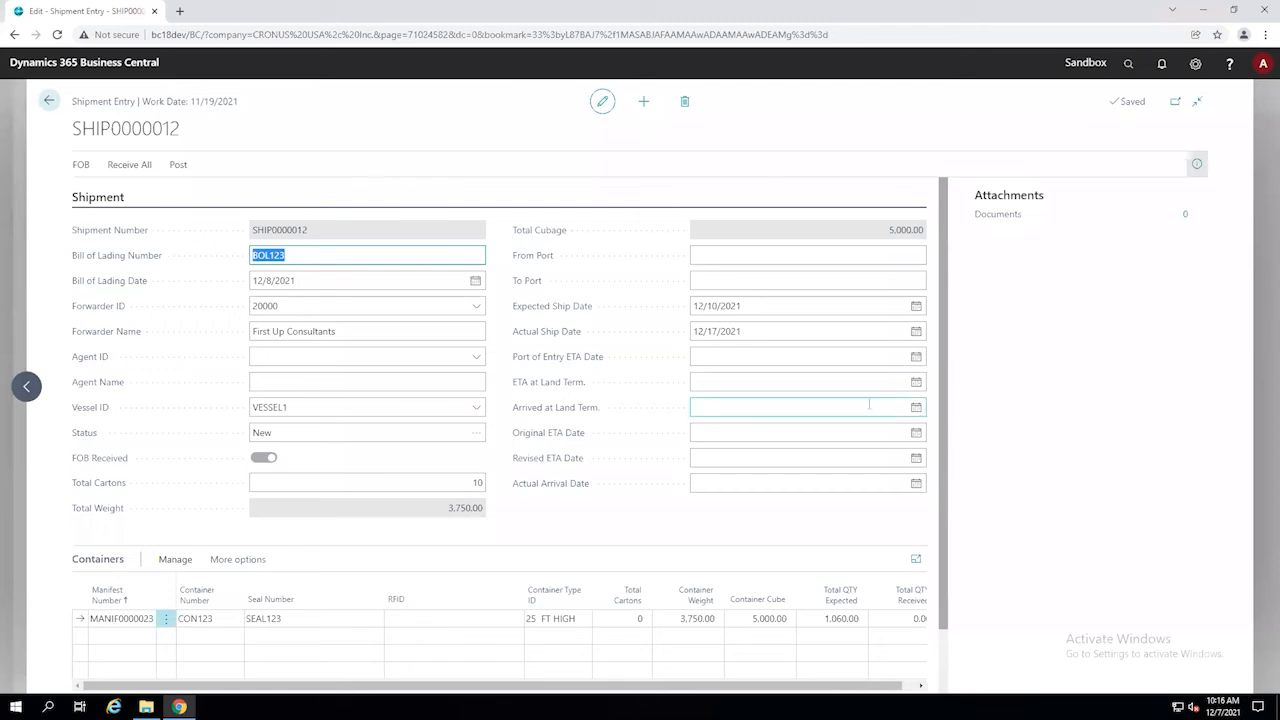
Examine the shipment's arrival date fields and the manifest entry of container CON123, then return to the shipment.
left_click(916, 382)
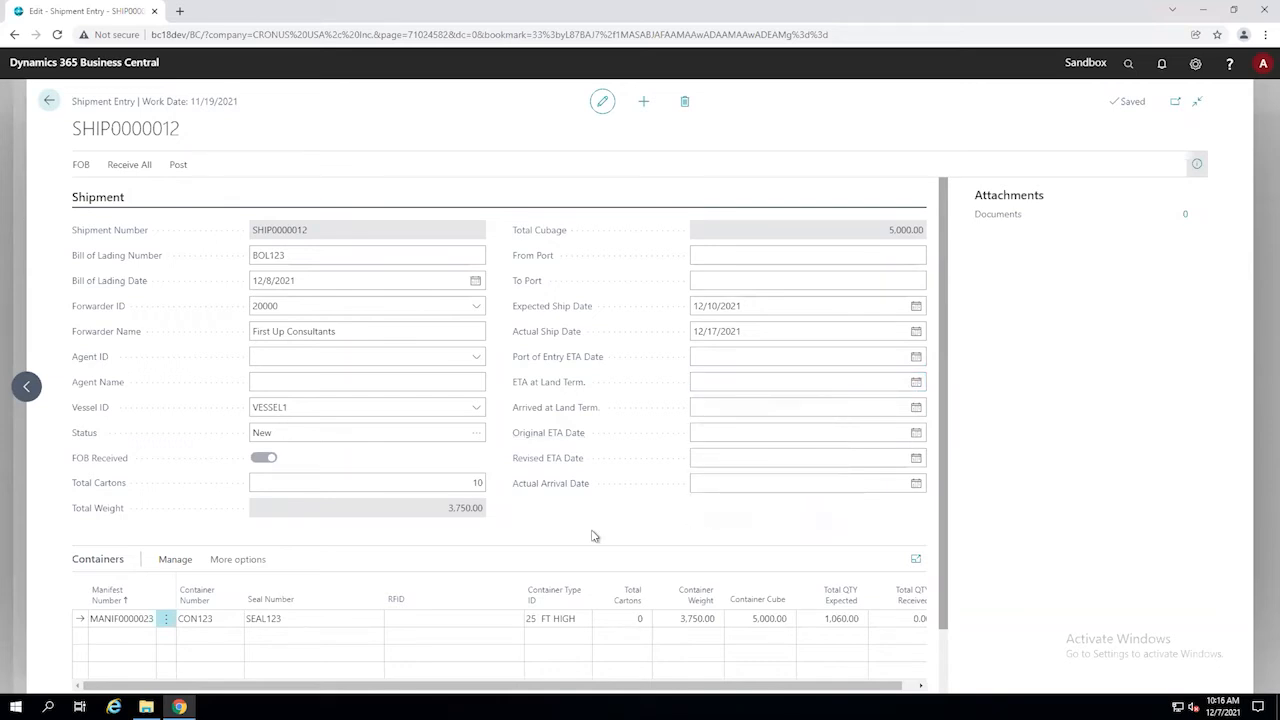
scroll(591, 536, "down", 1)
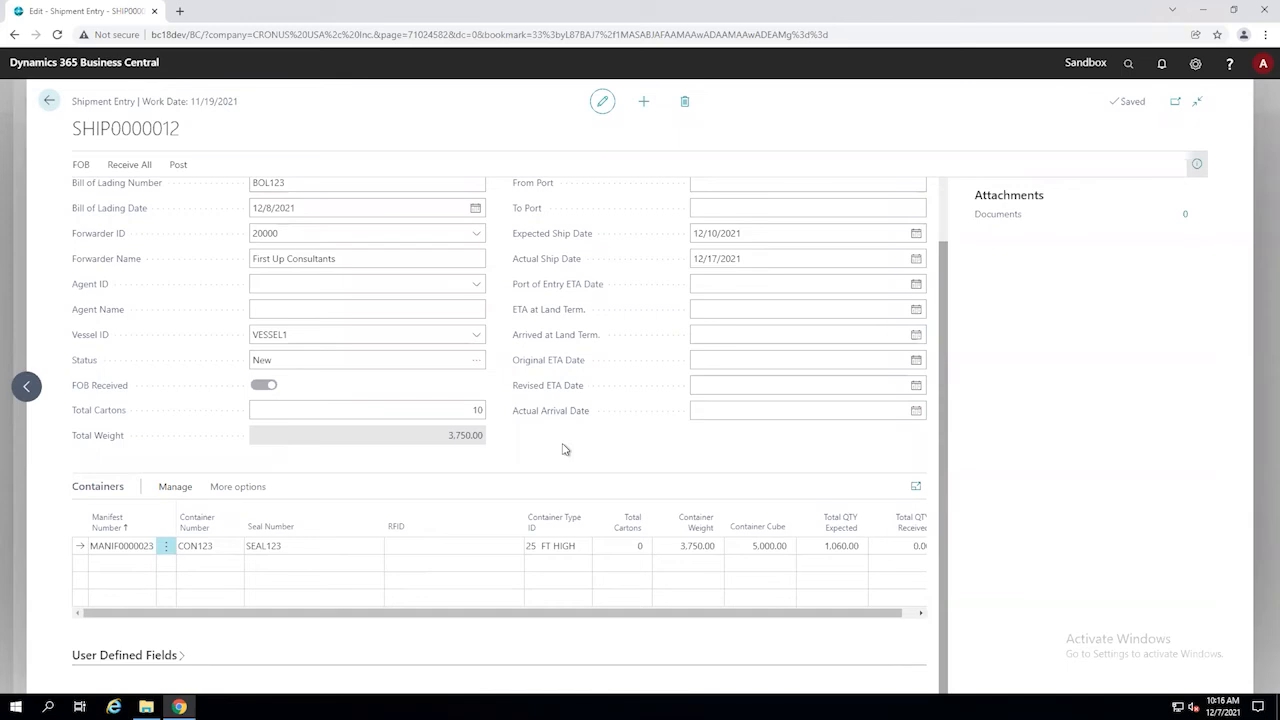
scroll(563, 449, "up", 1)
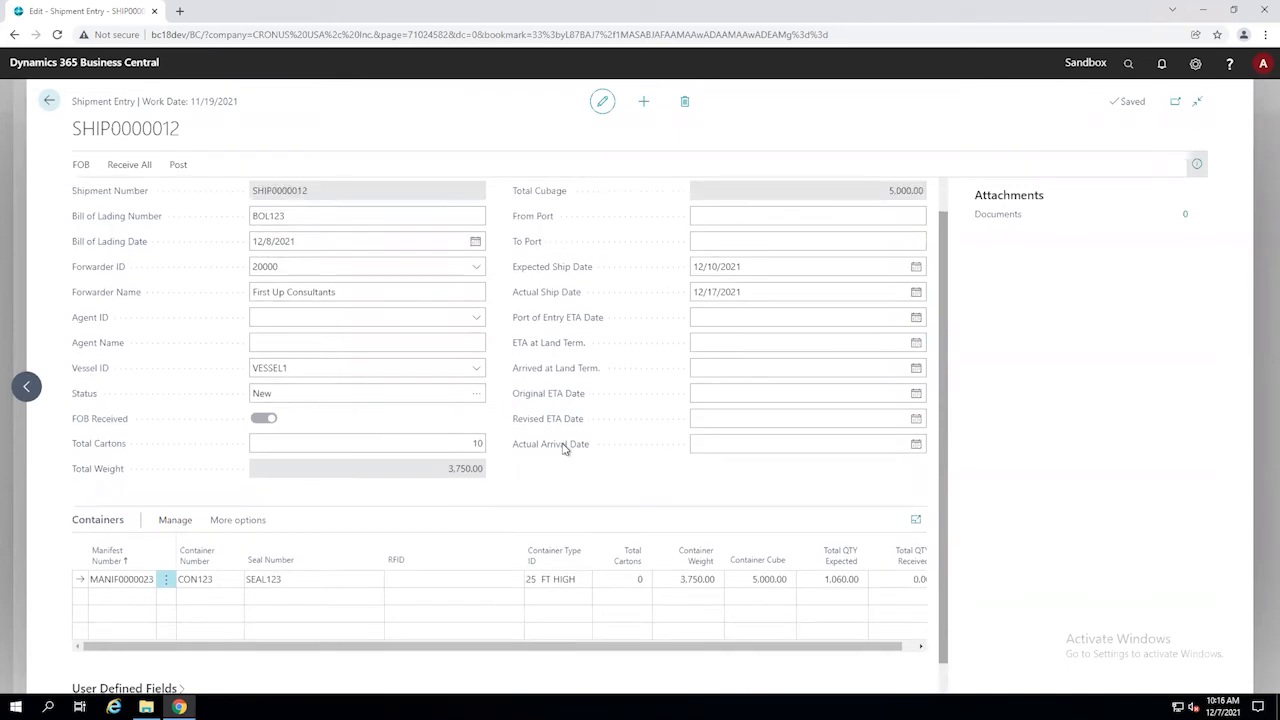
left_click(166, 578)
left_click(132, 450)
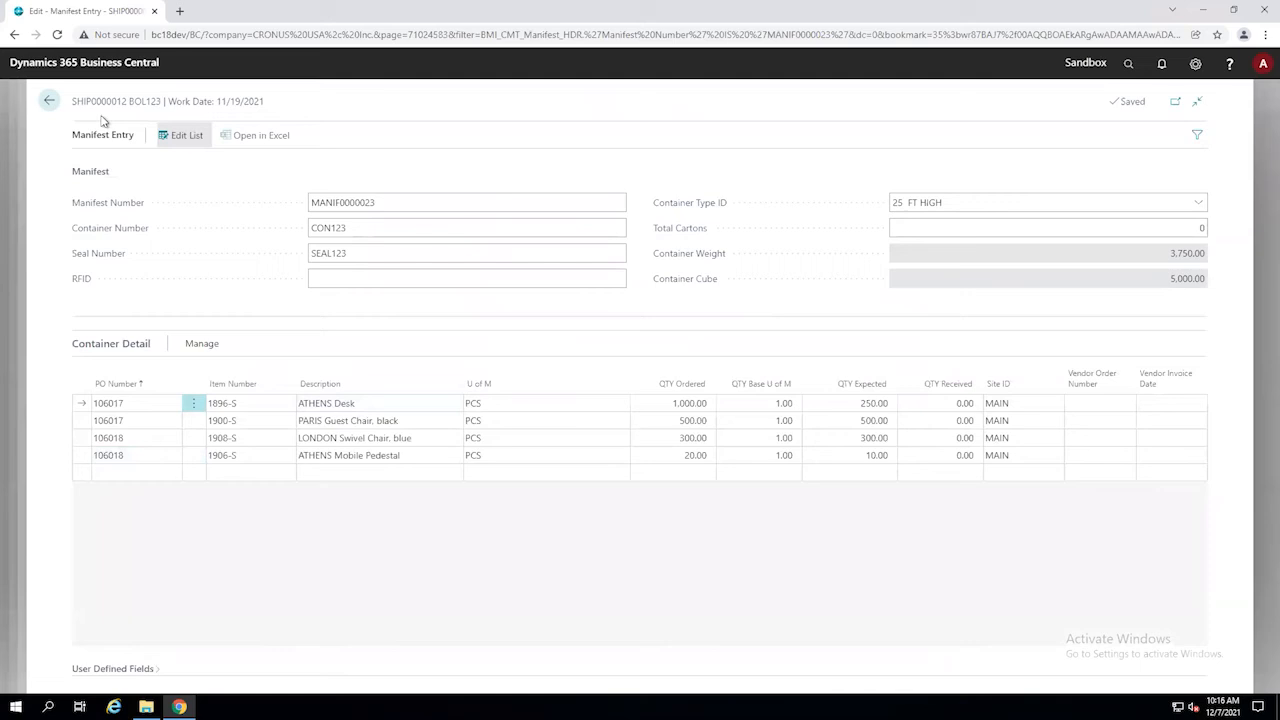
left_click(47, 104)
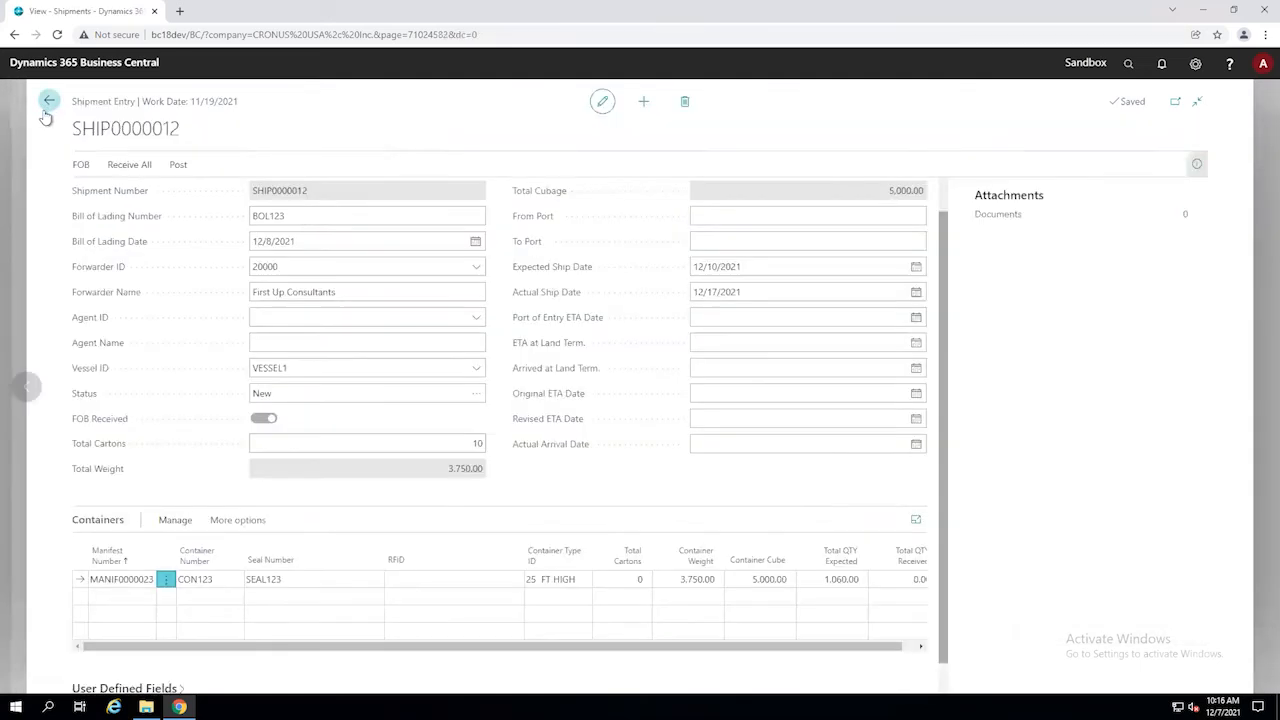
Receive all container quantities on shipment SHIP0000012.
left_click(130, 170)
left_click(128, 194)
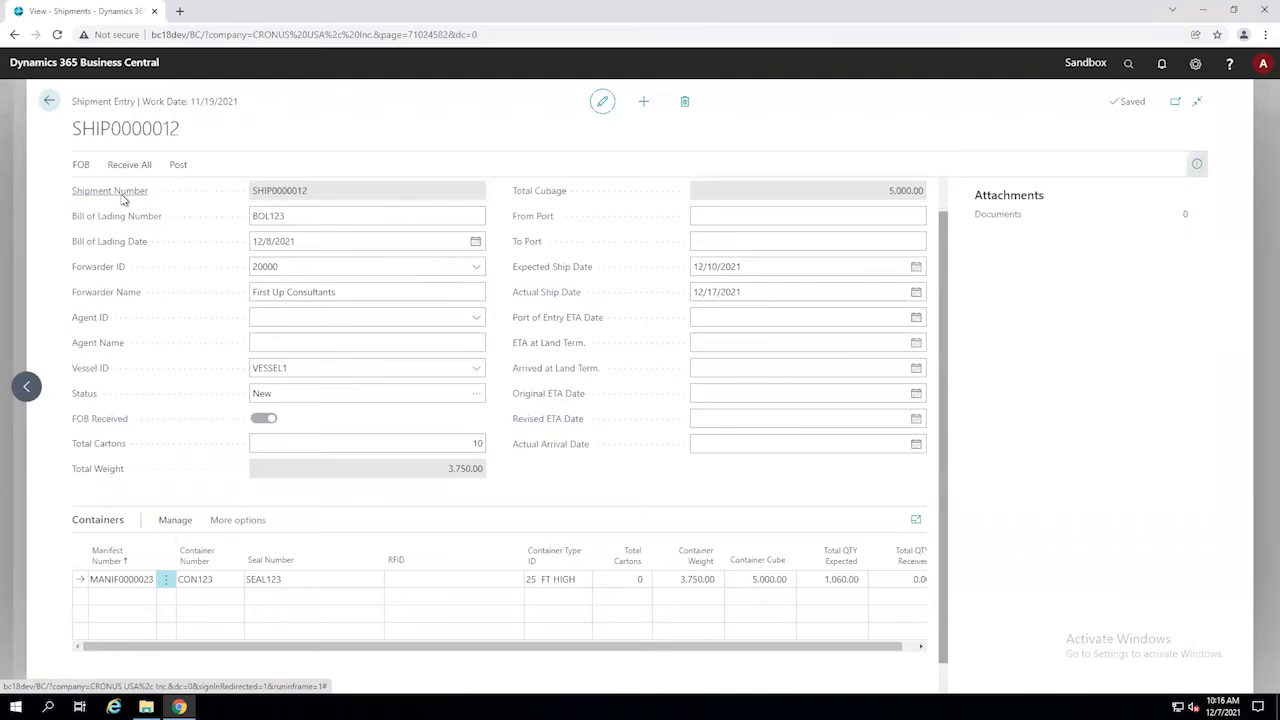
Confirm receiving all quantities on the shipment and open the container detail of manifest MANIF0000023 for container CON123.
left_click(745, 421)
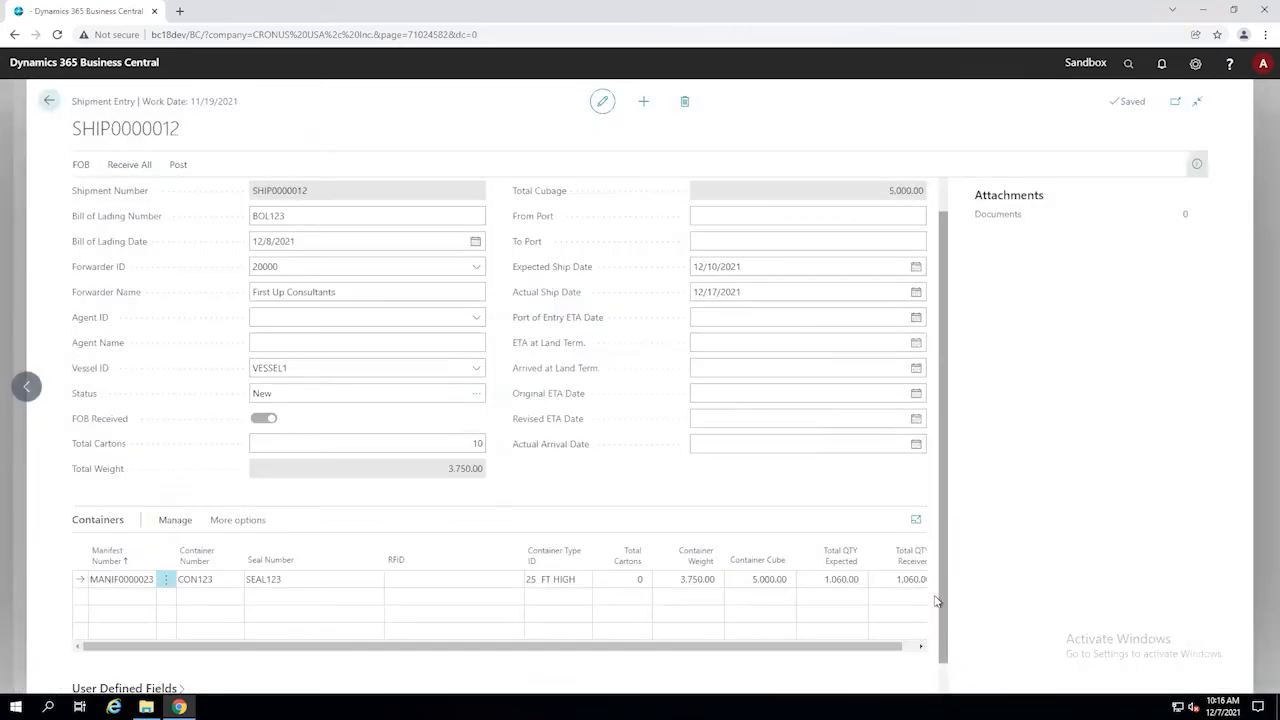
left_click(166, 579)
left_click(130, 450)
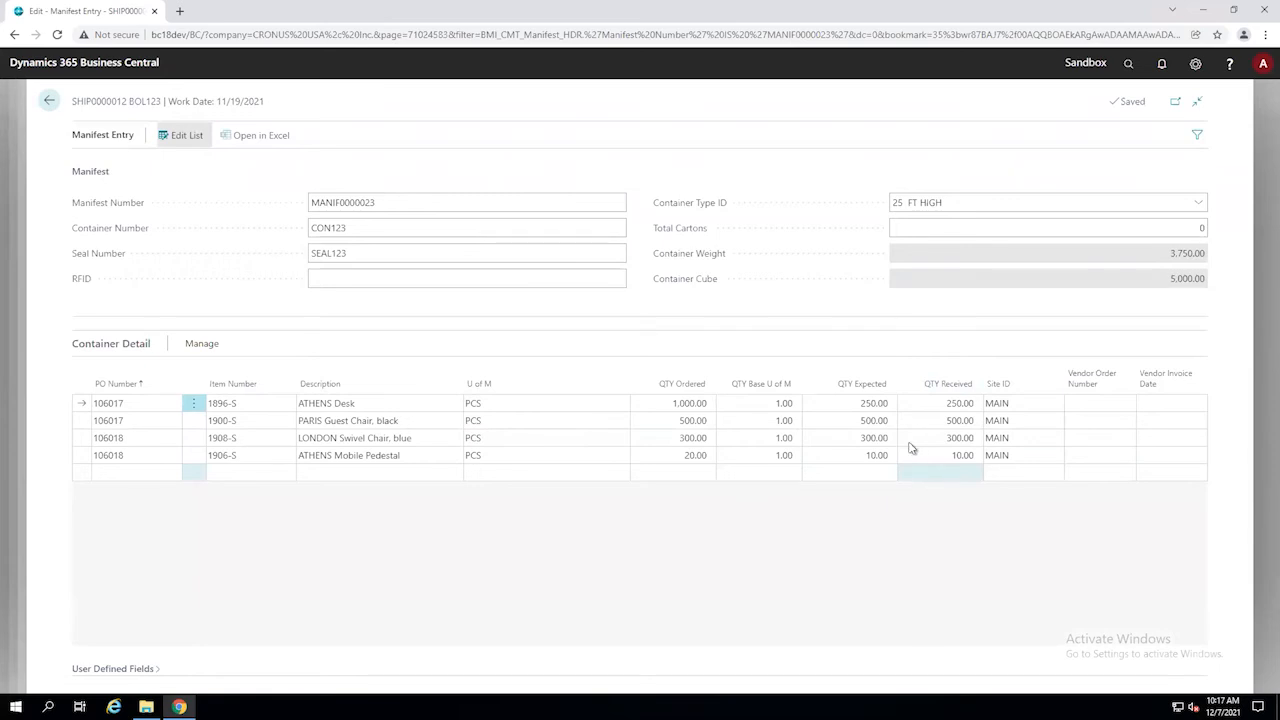
Try received quantities of 400 and 600 for item 1900-S, PARIS Guest Chair, black, in the container detail.
left_click(953, 424)
type("400")
key("Tab")
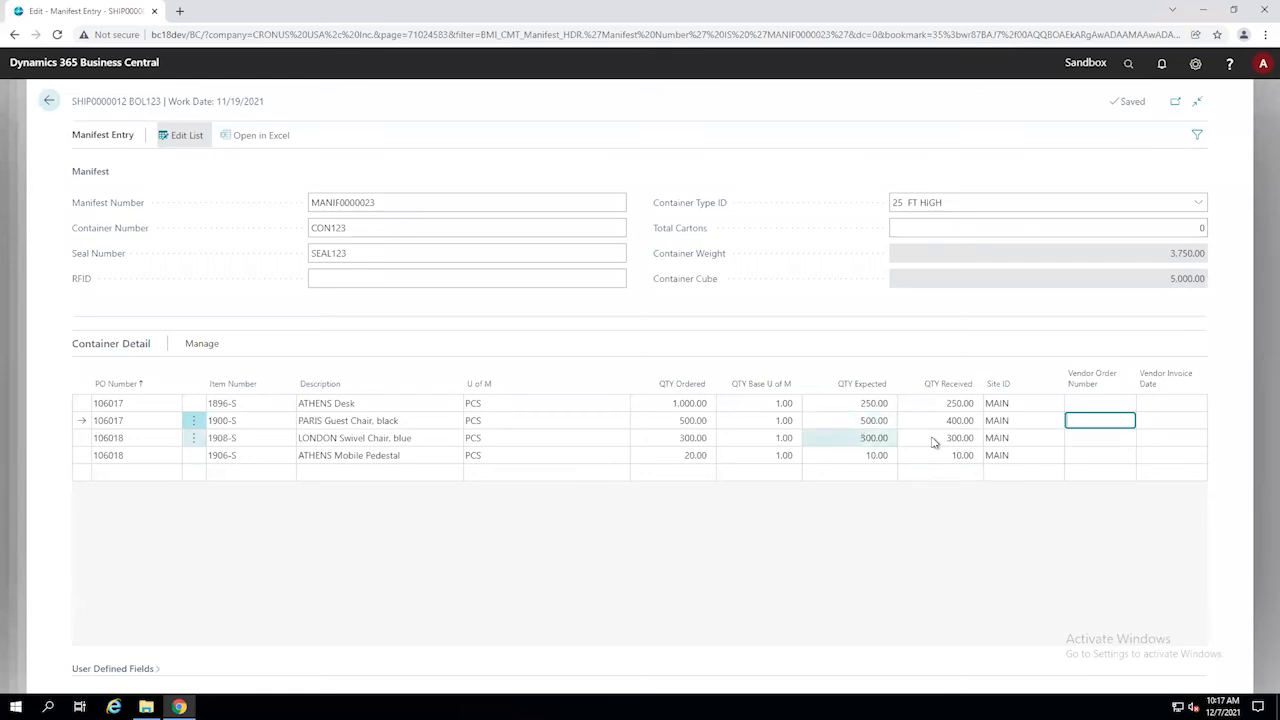
left_click(958, 421)
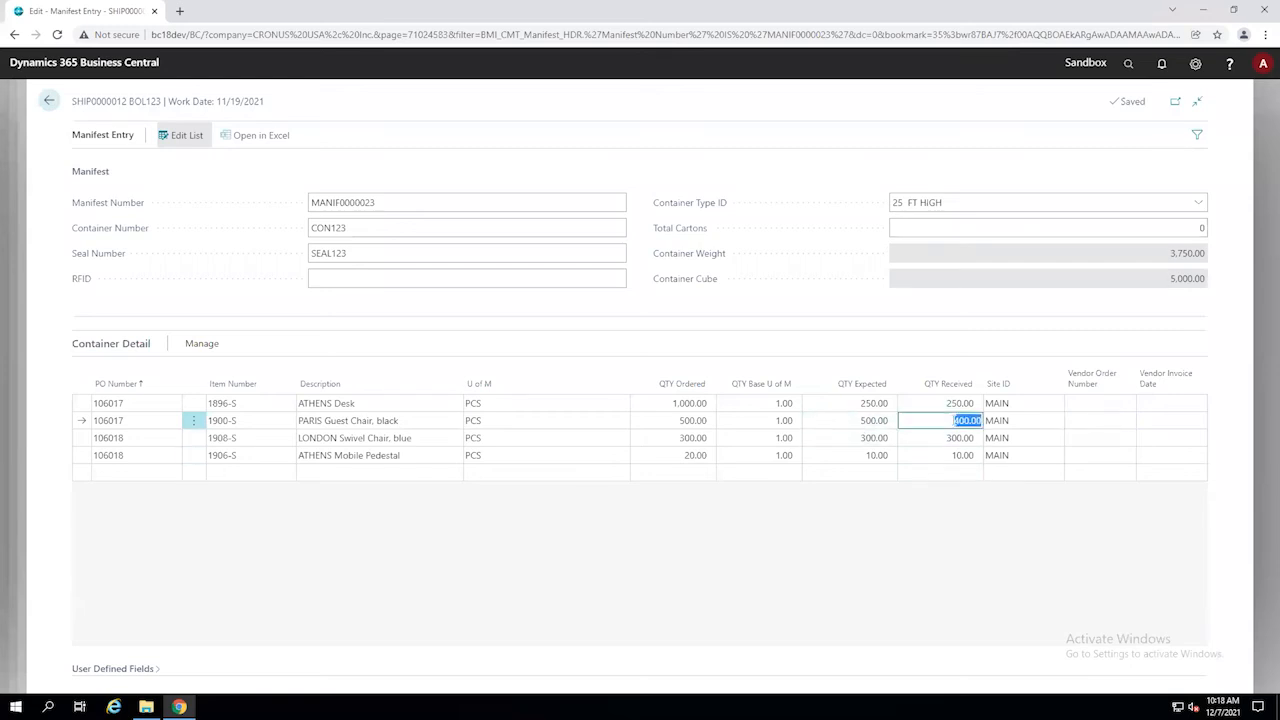
type("600")
key("Tab")
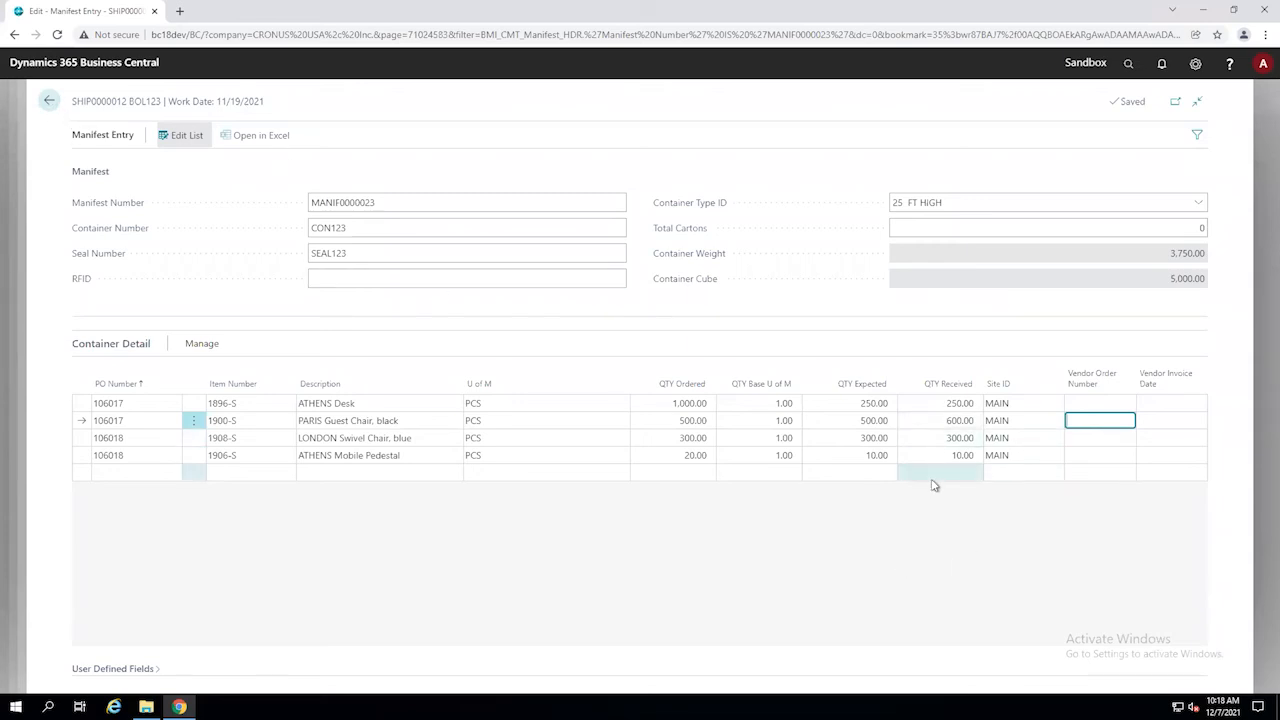
Return to shipment SHIP0000012 and post it.
left_click(48, 101)
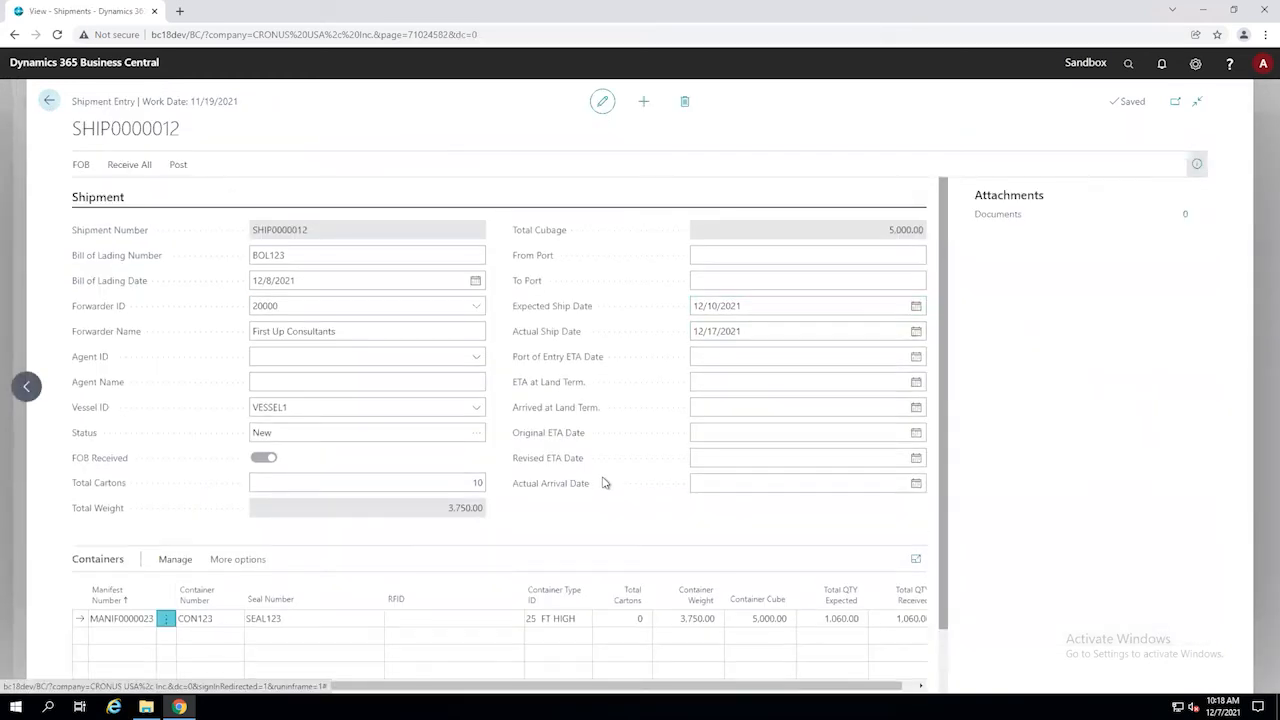
scroll(580, 537, "down", 1)
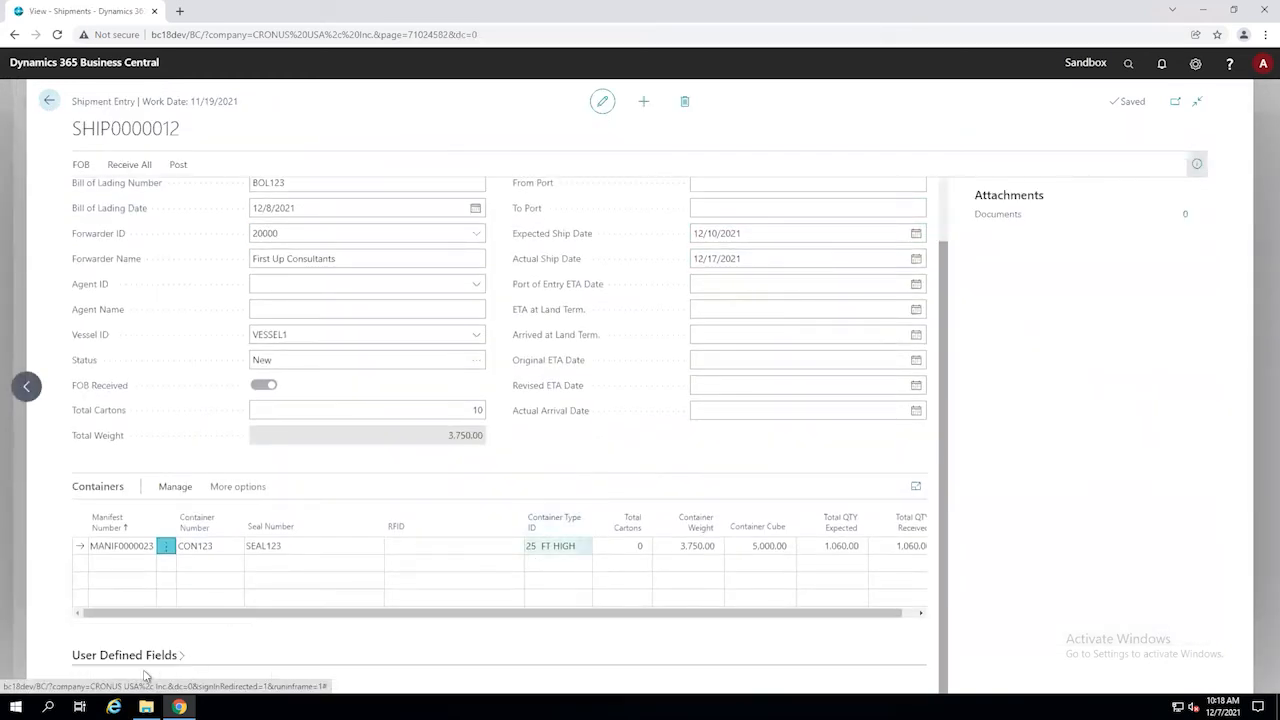
scroll(703, 479, "up", 1)
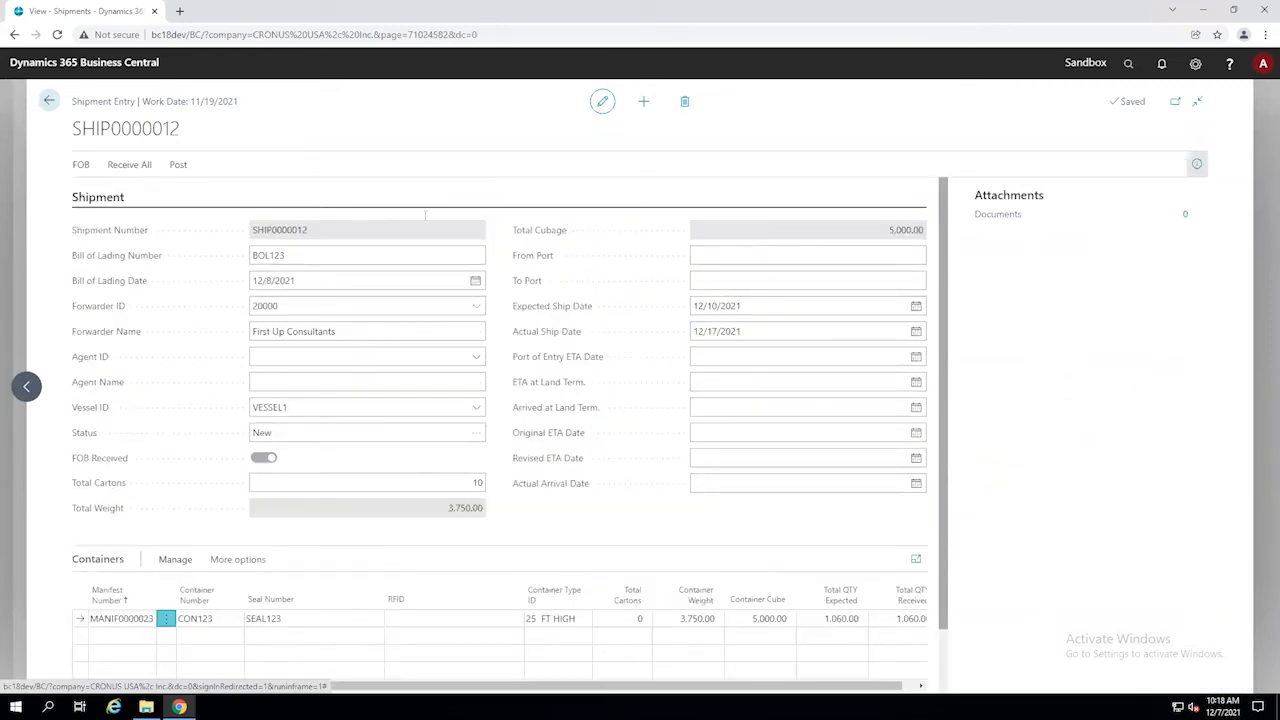
left_click(177, 167)
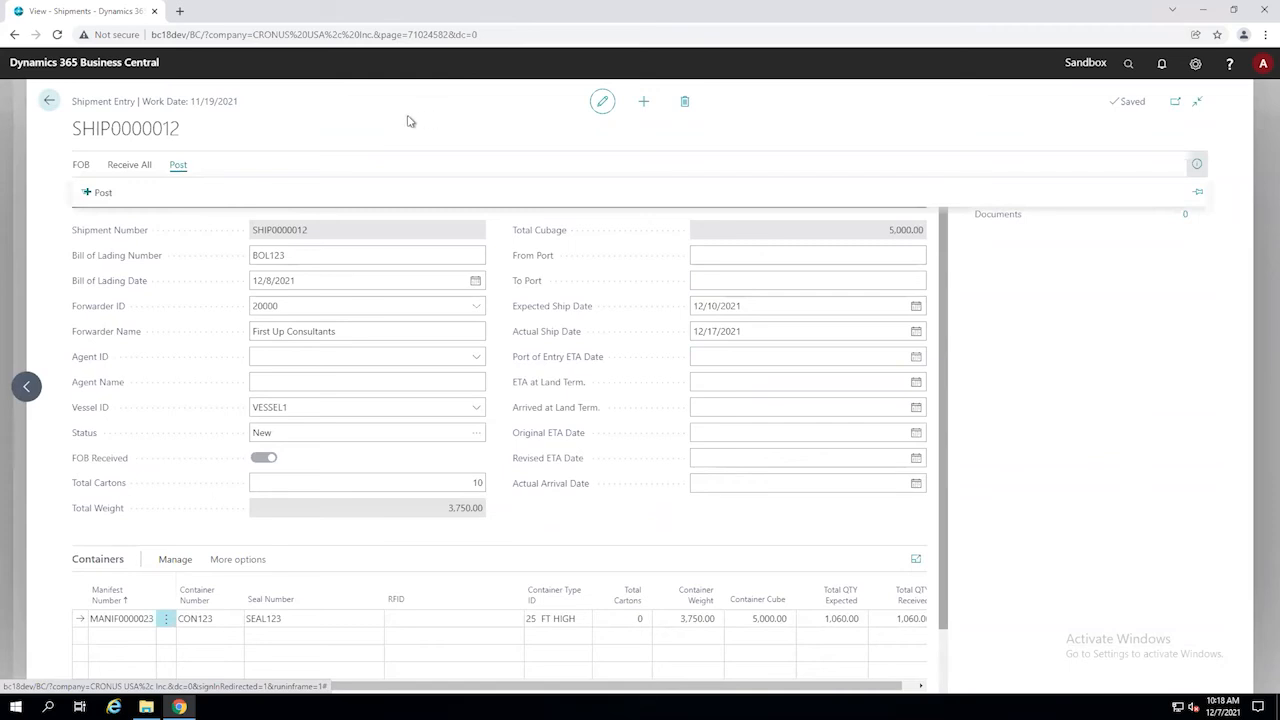
left_click(110, 196)
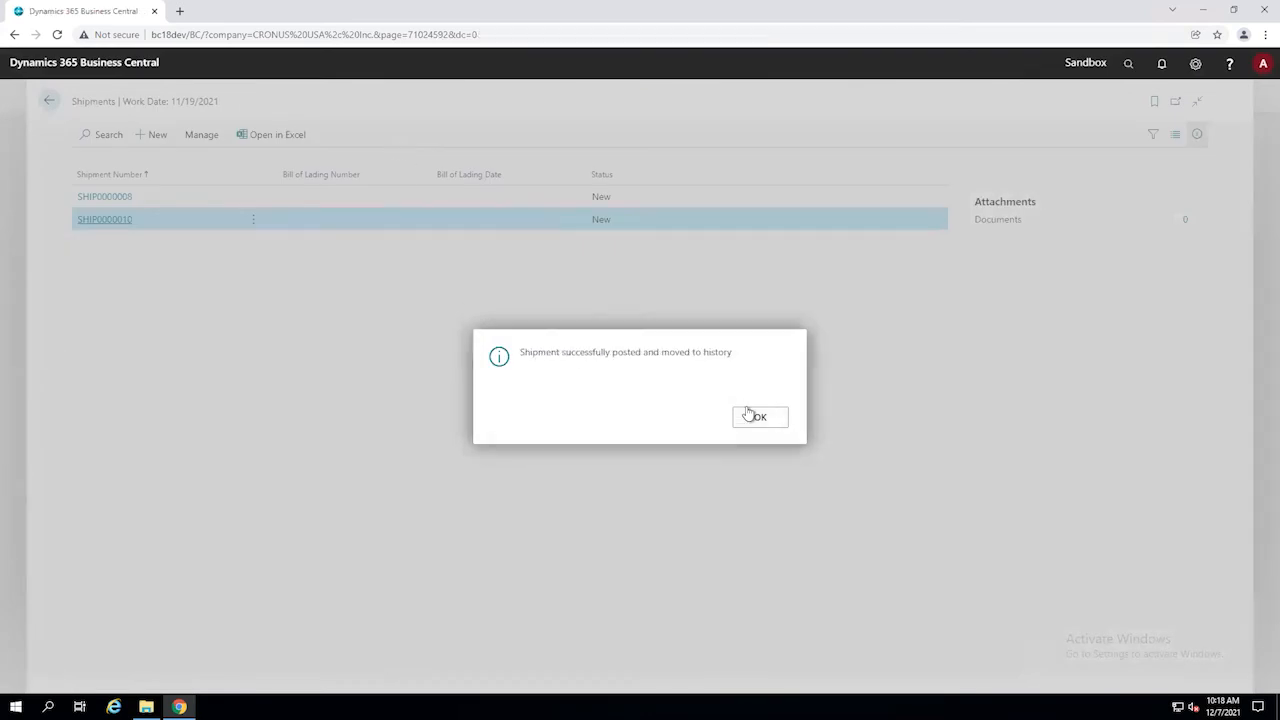
left_click(756, 420)
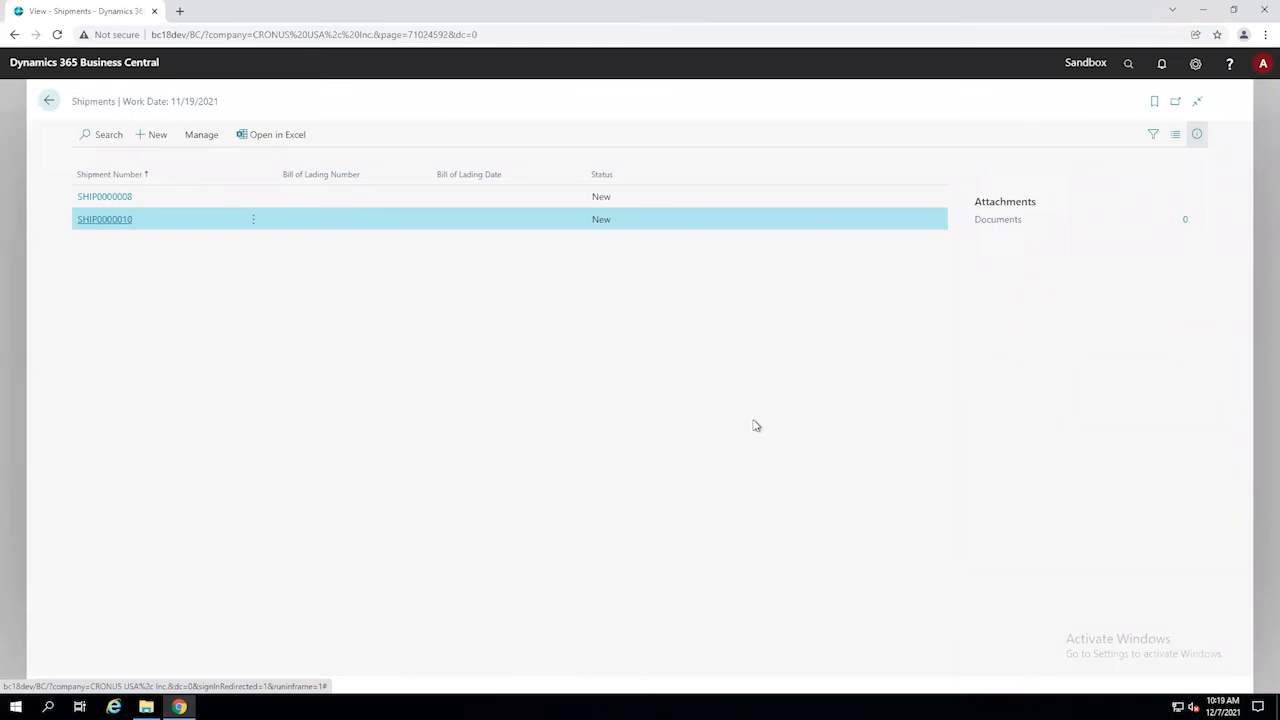
Search for "transfer" and examine the transfer codes and item lines of the newest posted transfer shipment, then return to the posted purchase receipts.
left_click(44, 104)
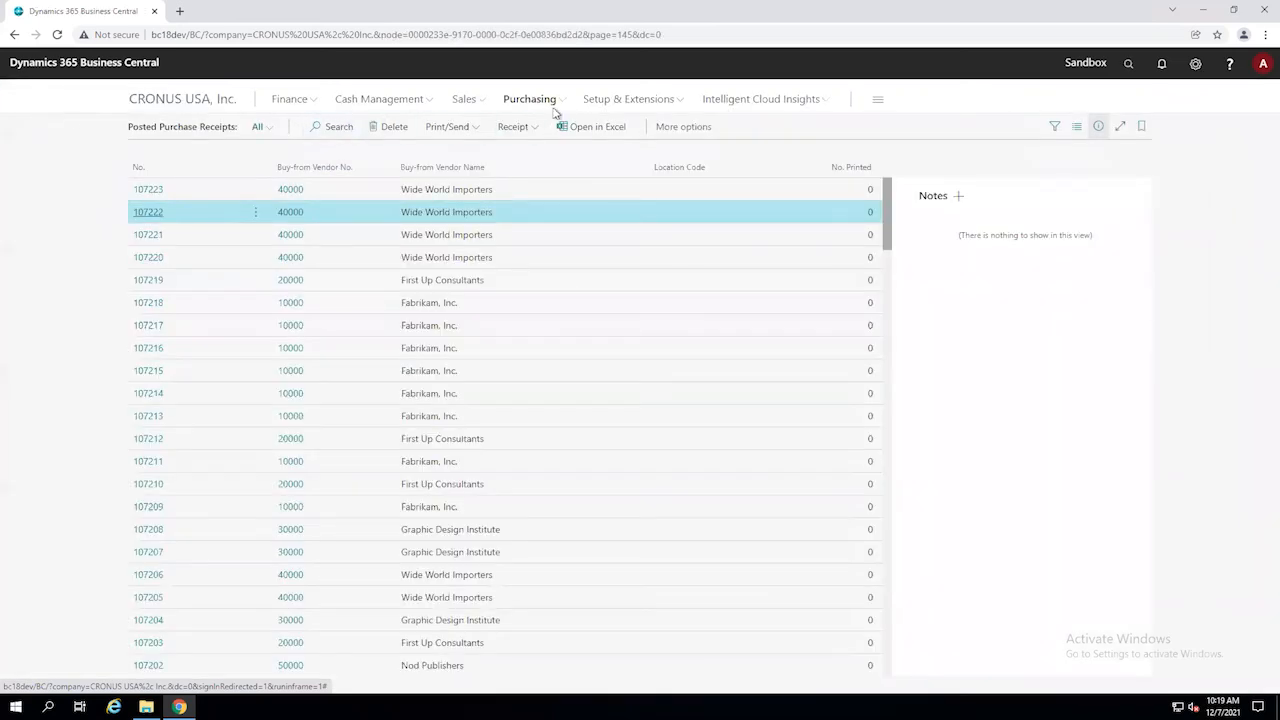
left_click(523, 103)
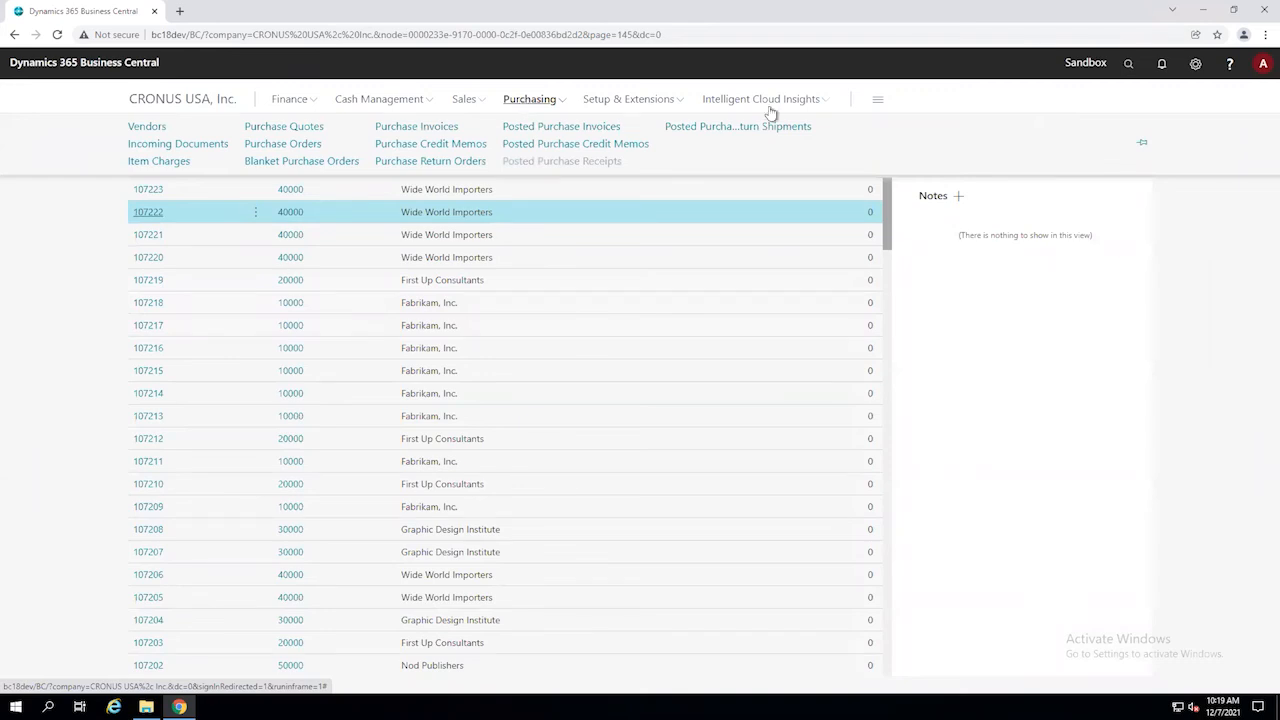
left_click(1128, 66)
type("transfer")
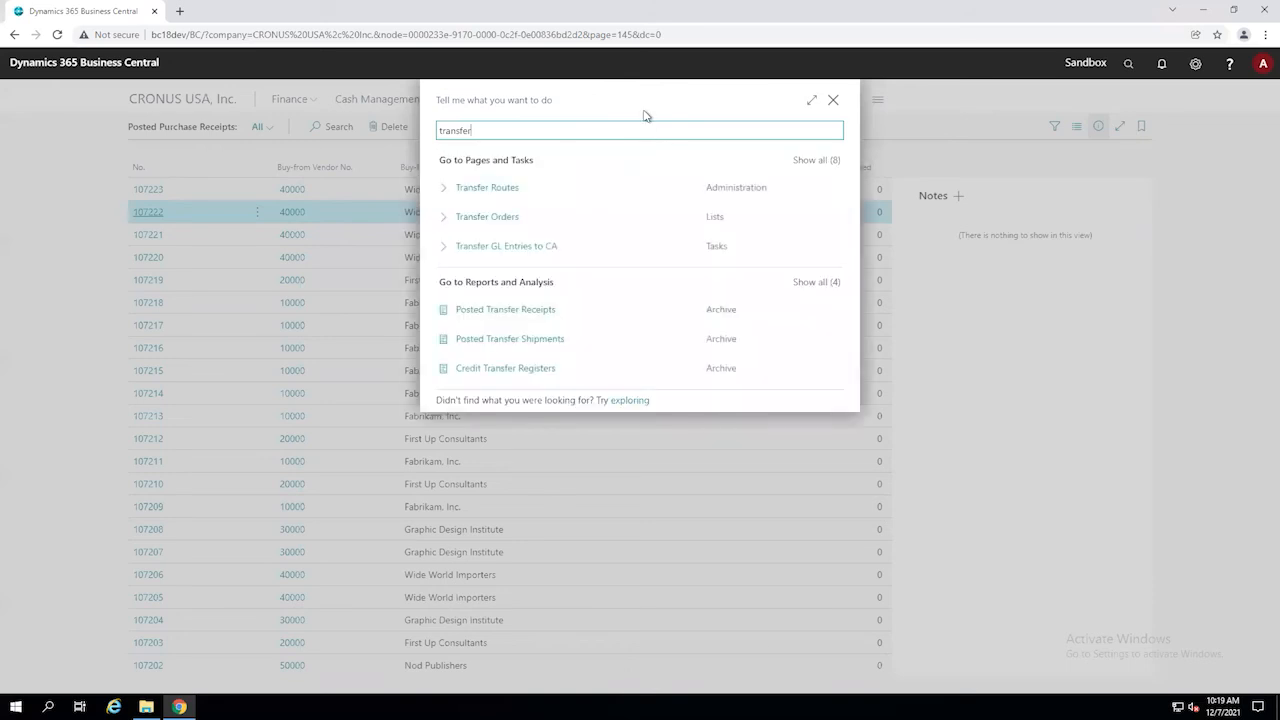
left_click(524, 340)
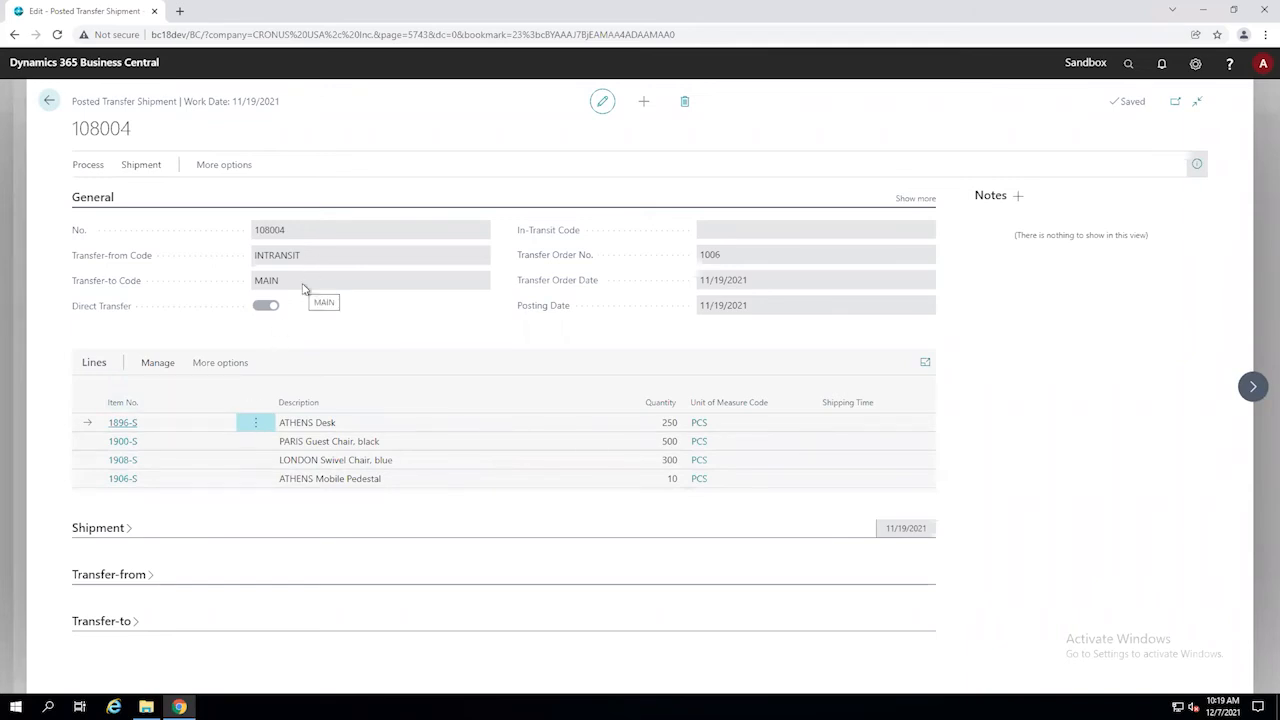
left_click(49, 101)
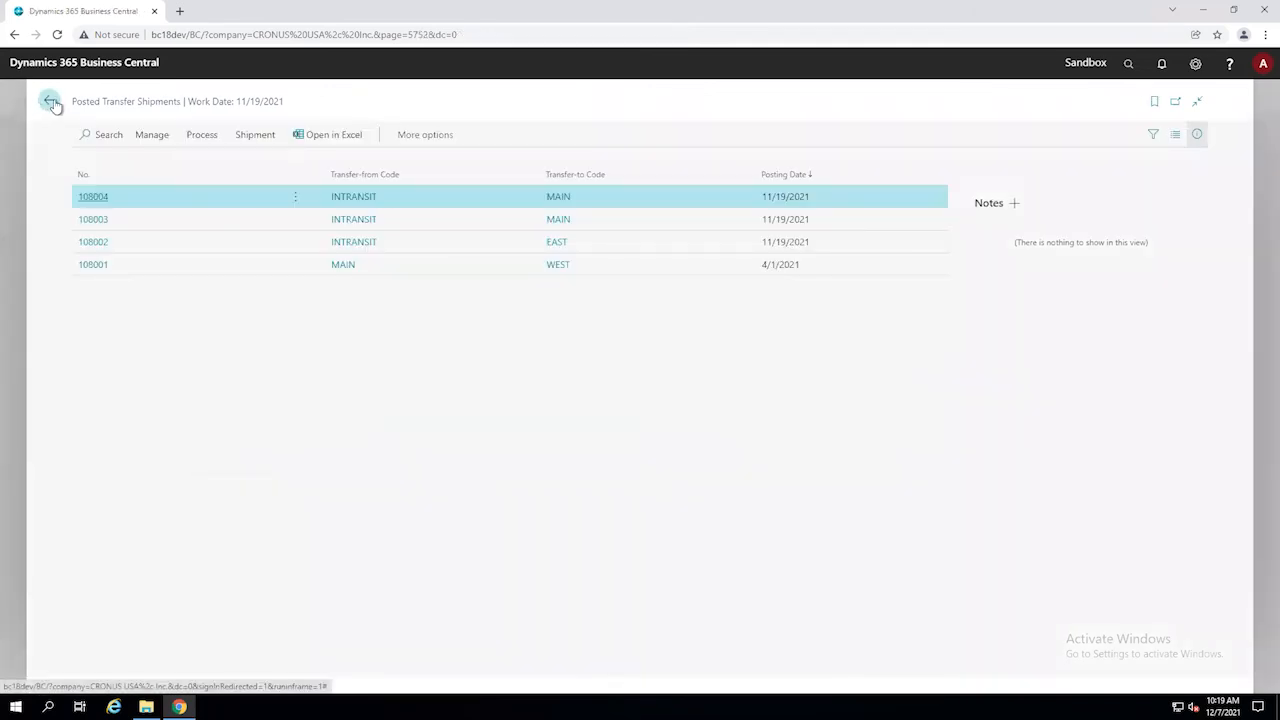
left_click(52, 104)
Examine the order number, vendor shipment number and item lines of the two newest posted purchase receipts.
left_click(516, 100)
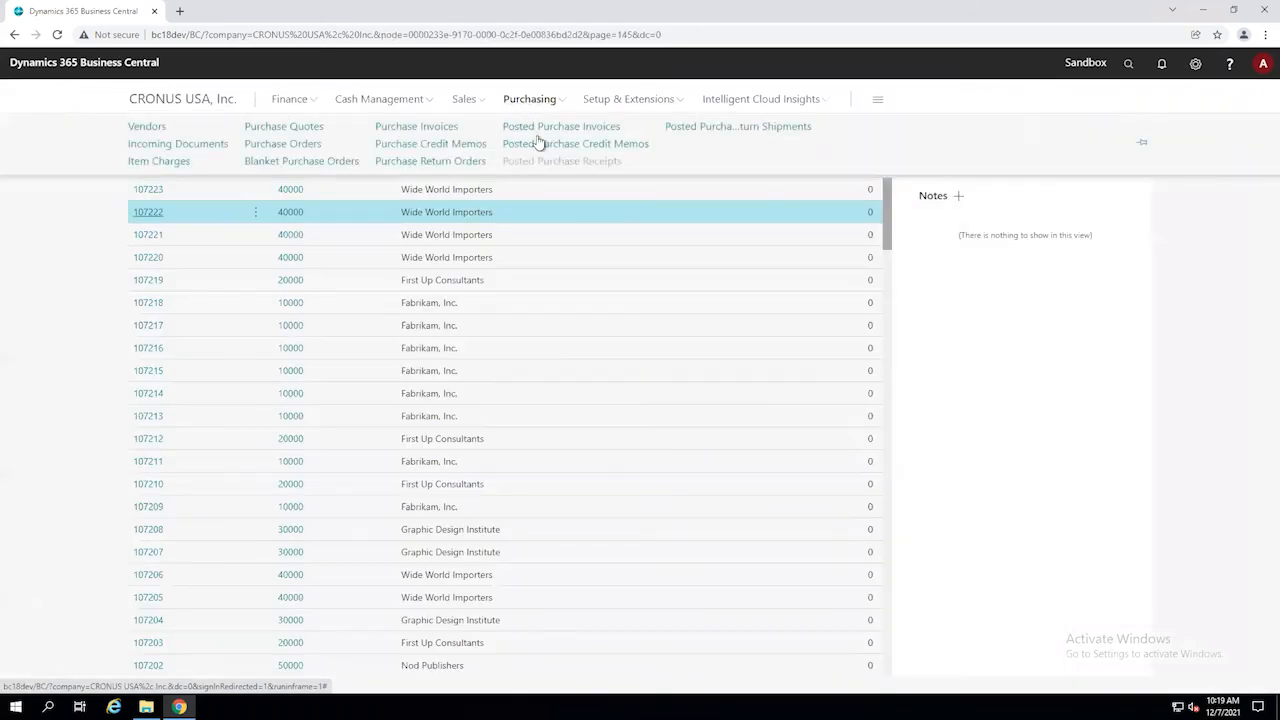
left_click(588, 166)
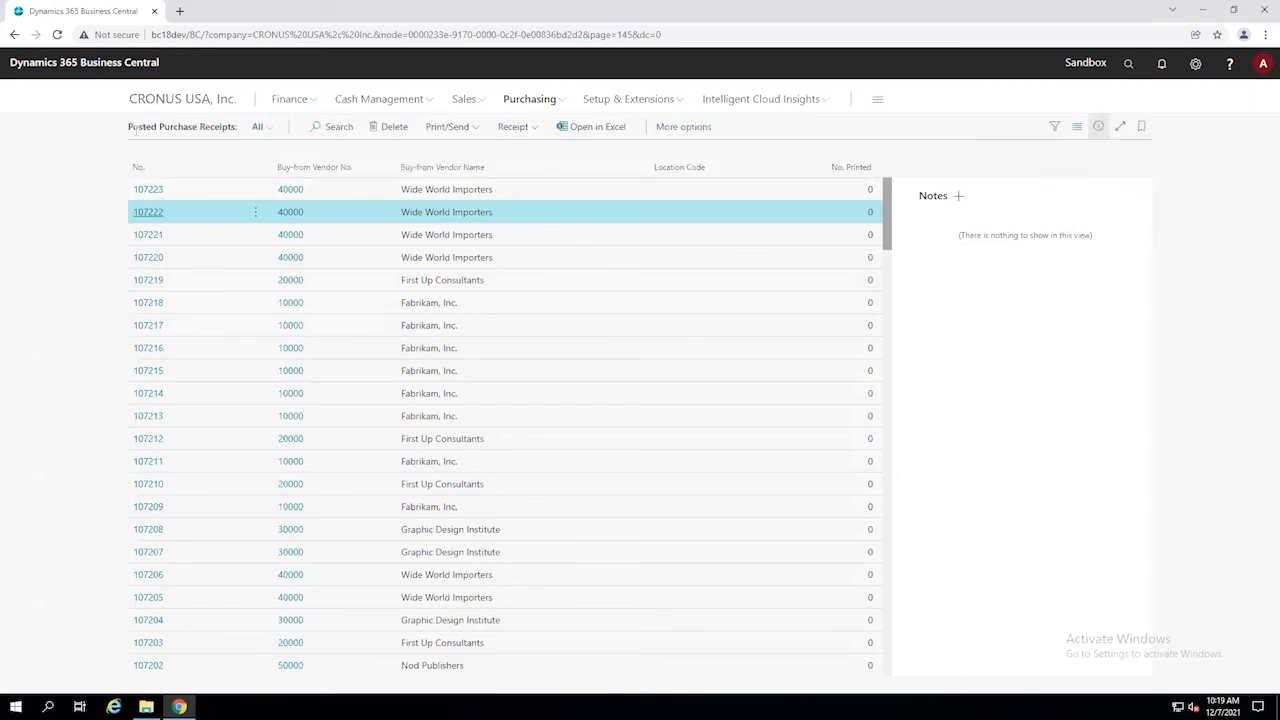
left_click(147, 190)
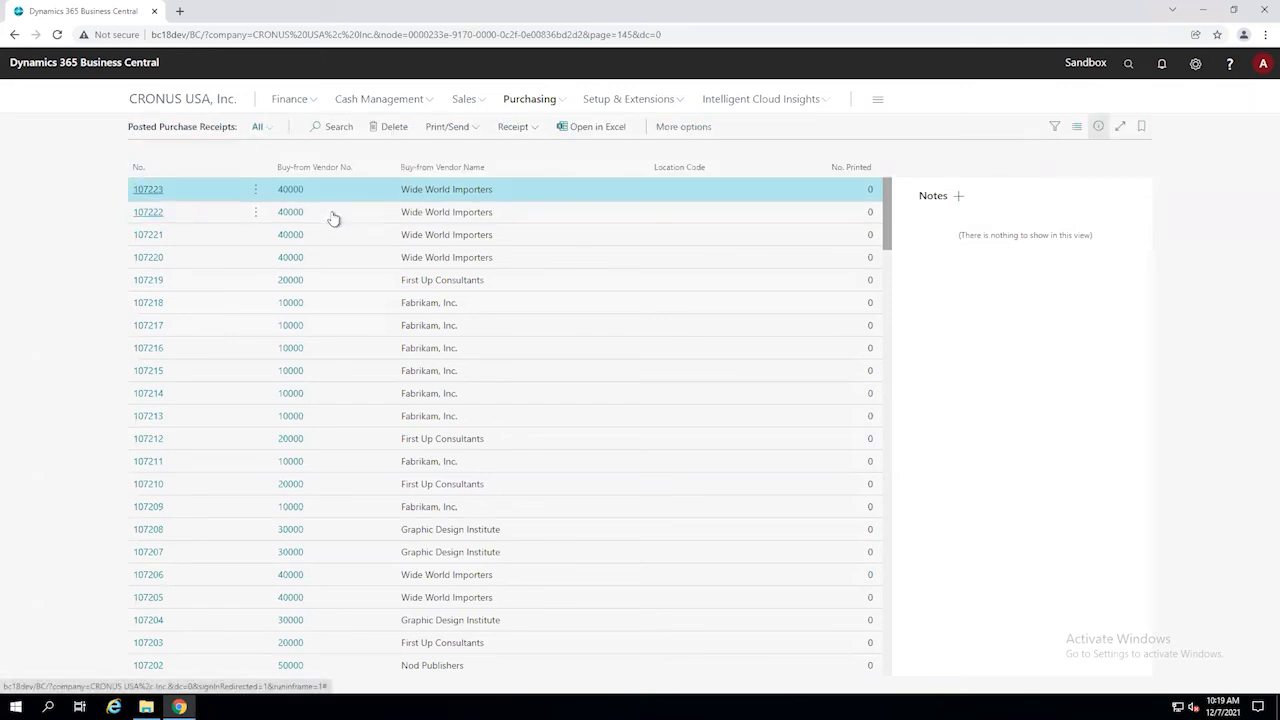
scroll(355, 280, "down", 2)
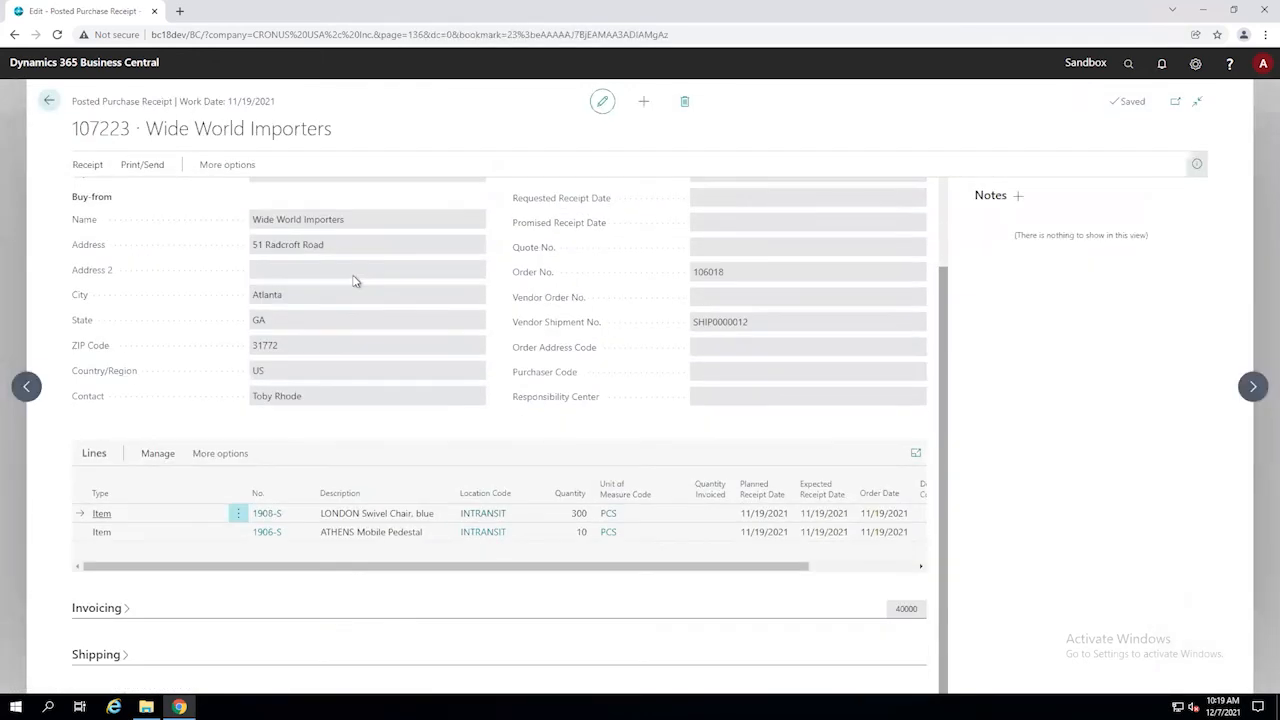
scroll(354, 282, "up", 1)
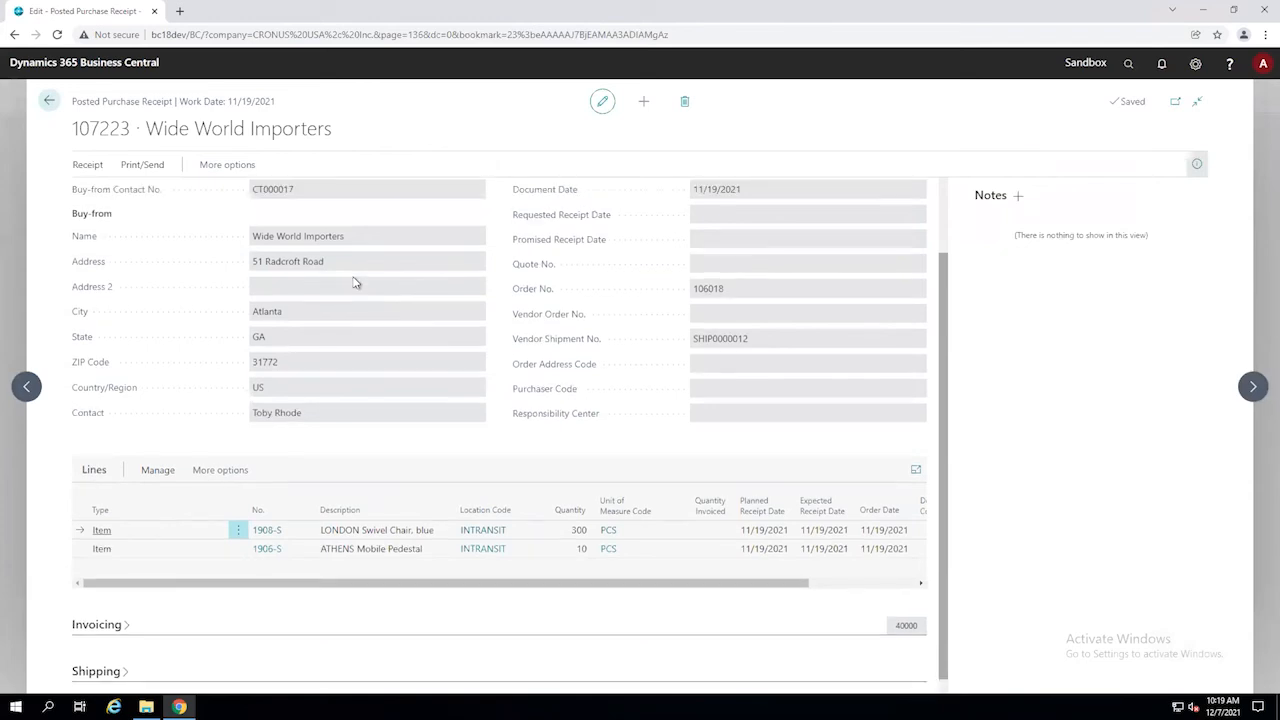
left_click(48, 100)
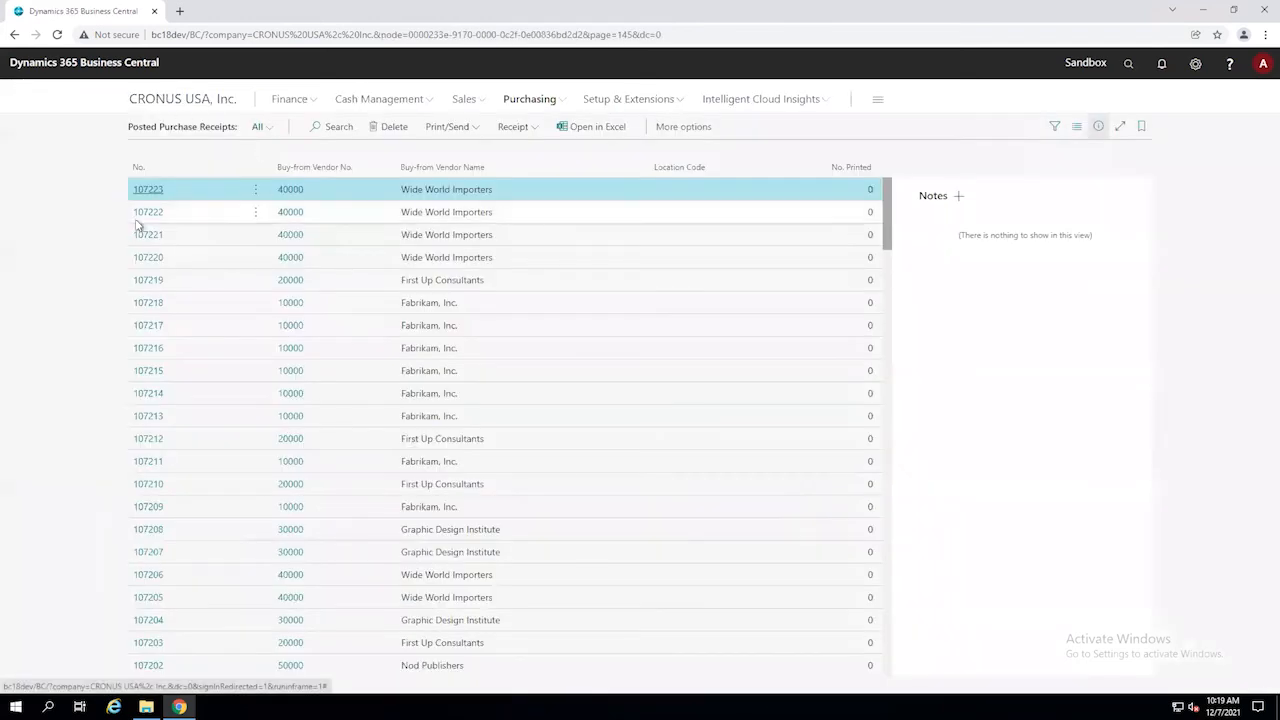
left_click(146, 212)
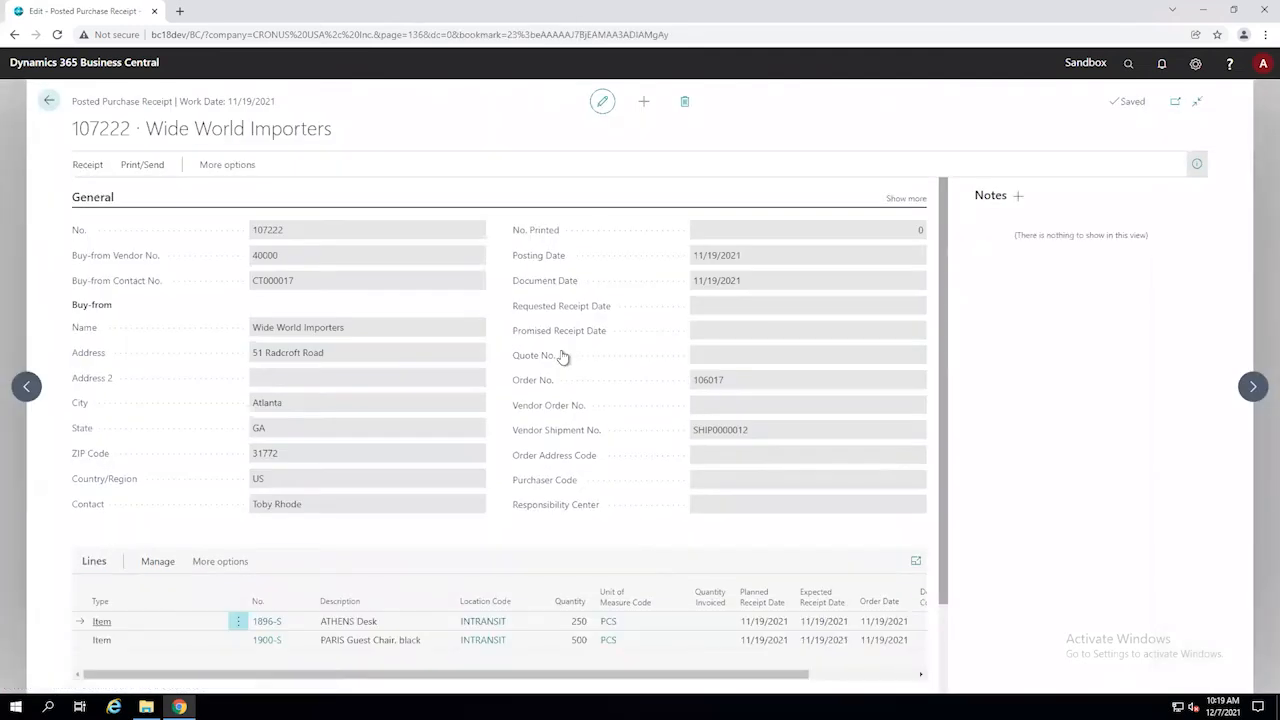
scroll(563, 357, "down", 1)
left_click(48, 104)
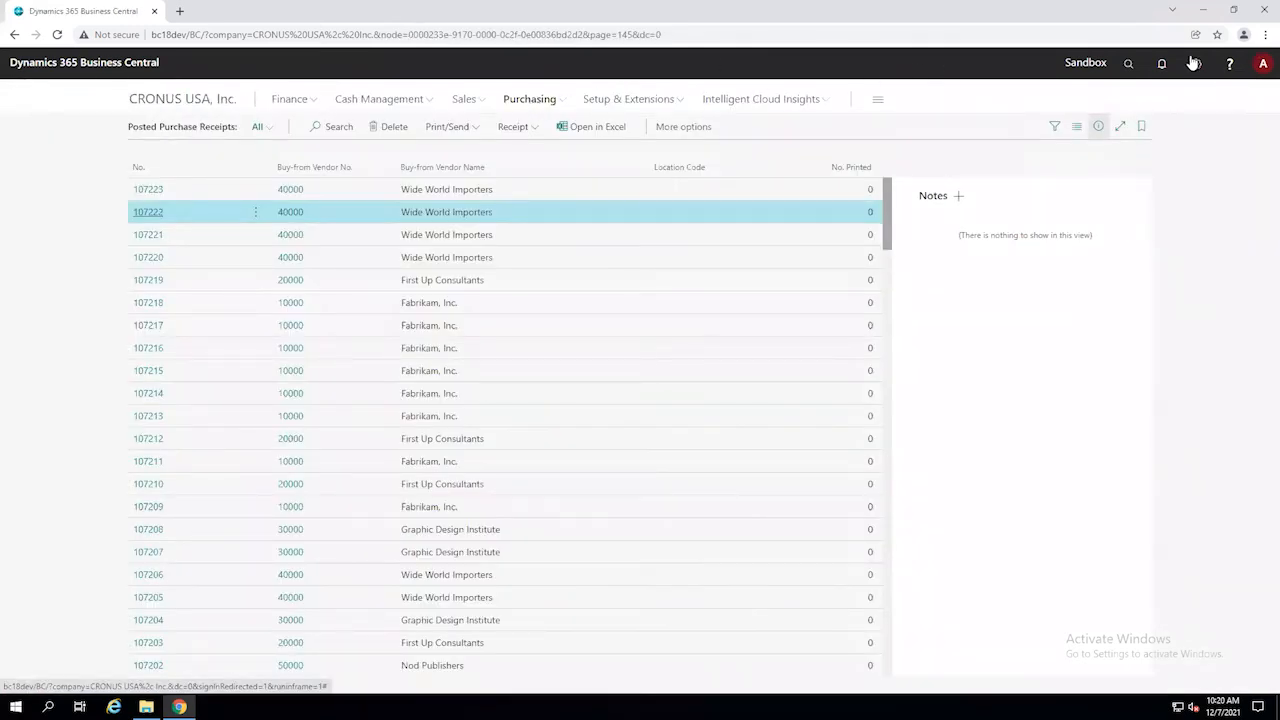
Search for "shipment" to reach the posted shipments list and open posted shipment SHIP0000012.
left_click(1127, 67)
type("shipment")
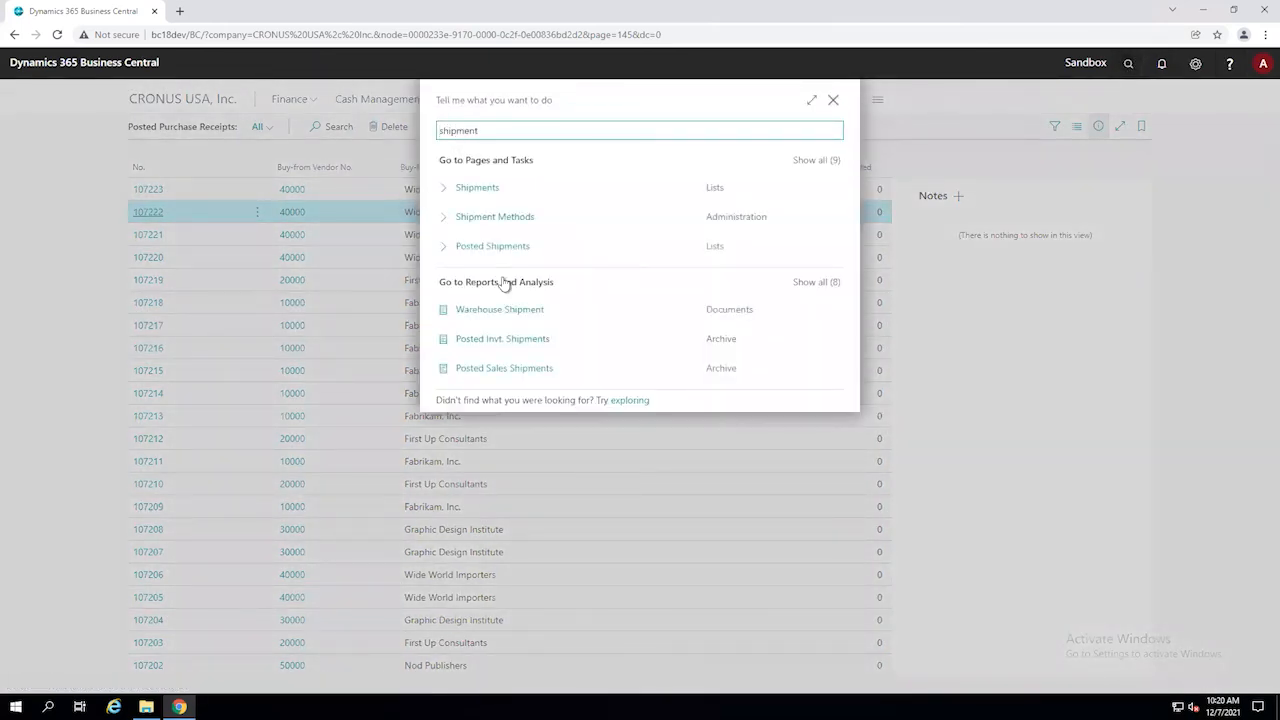
left_click(500, 247)
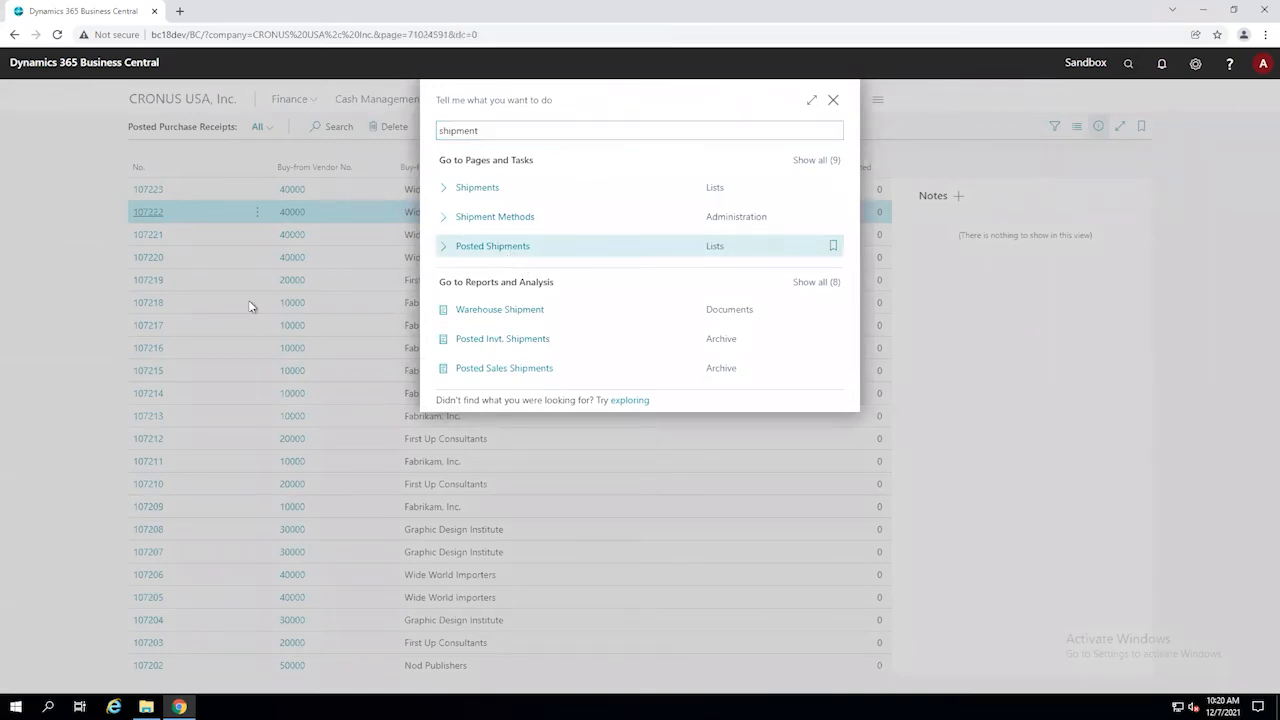
left_click(121, 243)
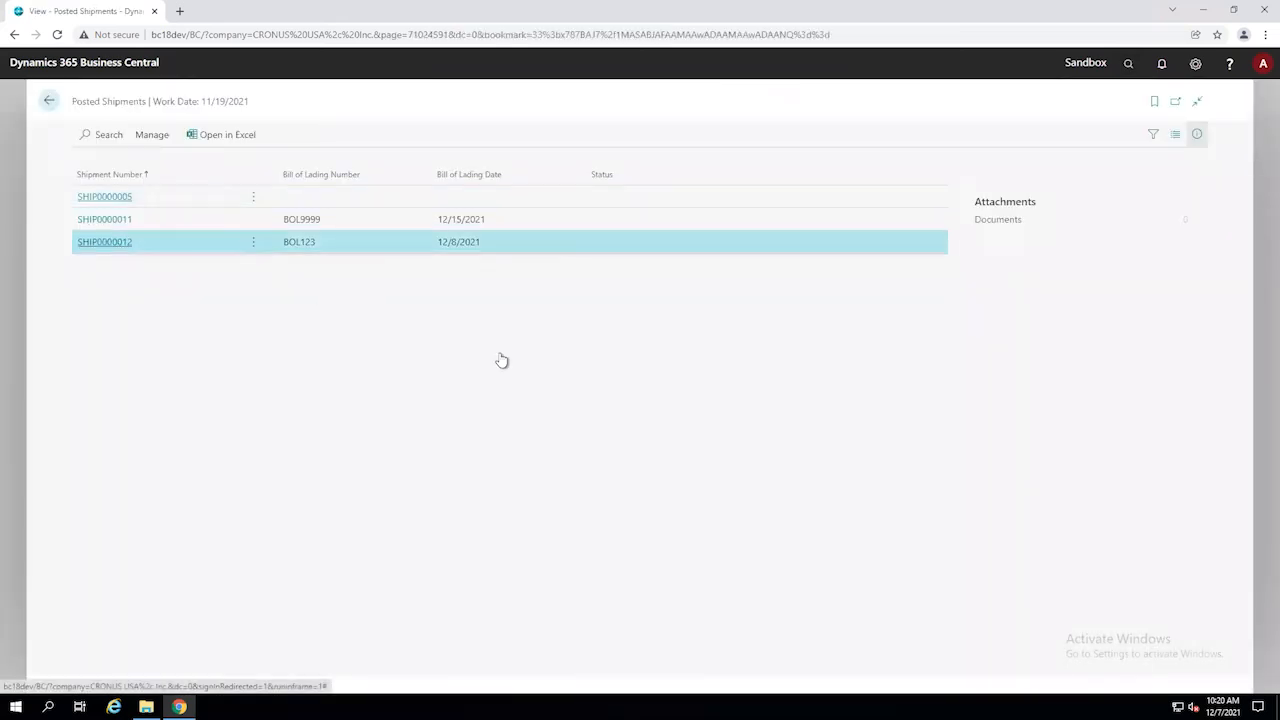
scroll(443, 471, "down", 1)
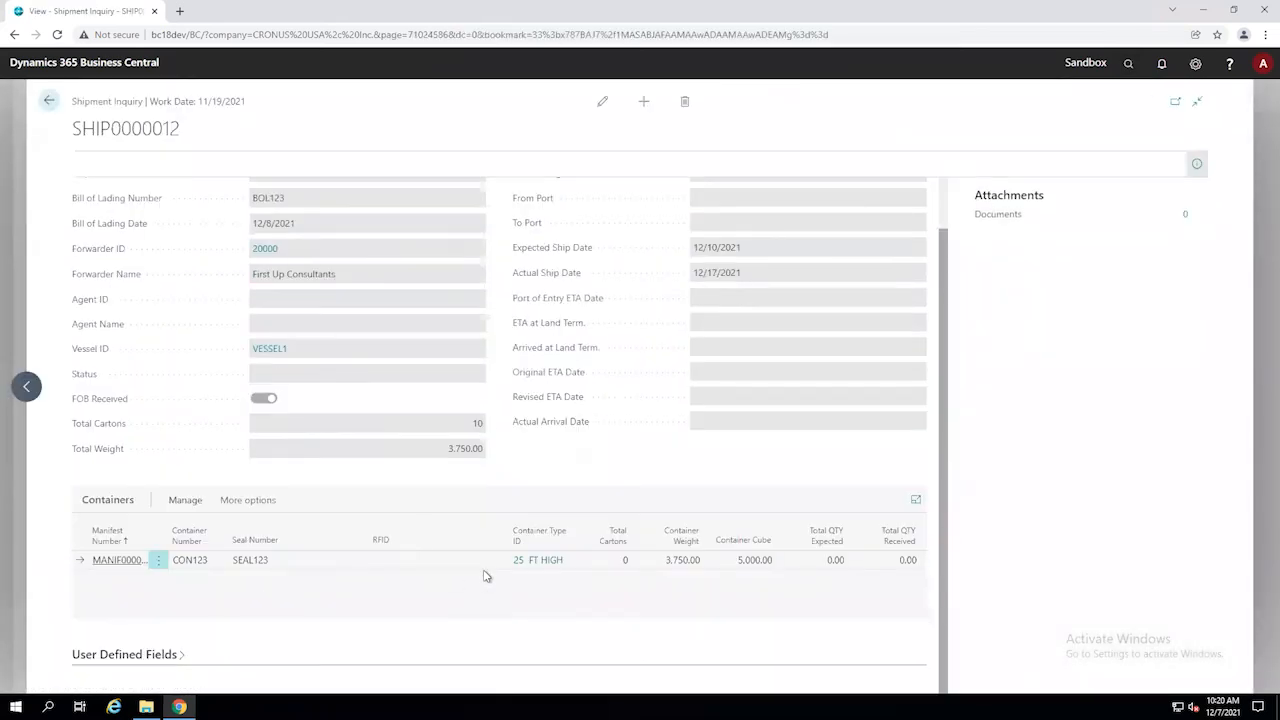
Examine the container detail of CON123 on the posted shipment, then return to the posted purchase receipts.
left_click(157, 560)
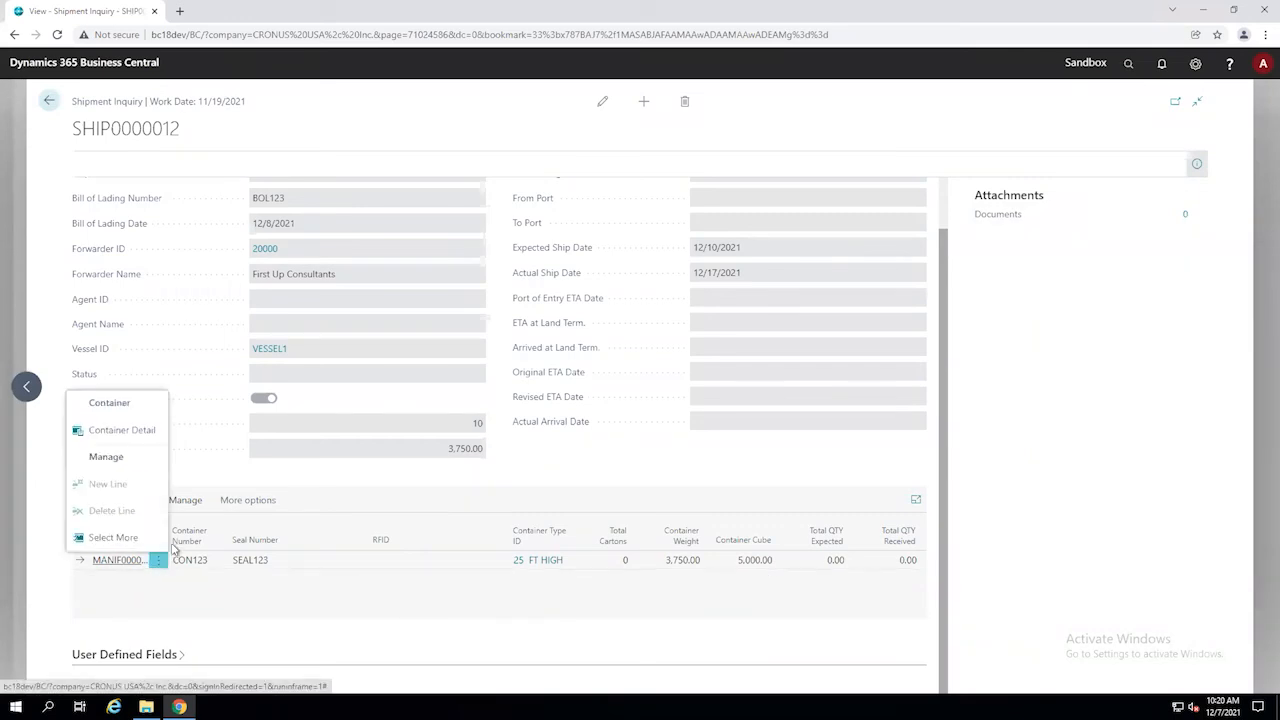
left_click(132, 435)
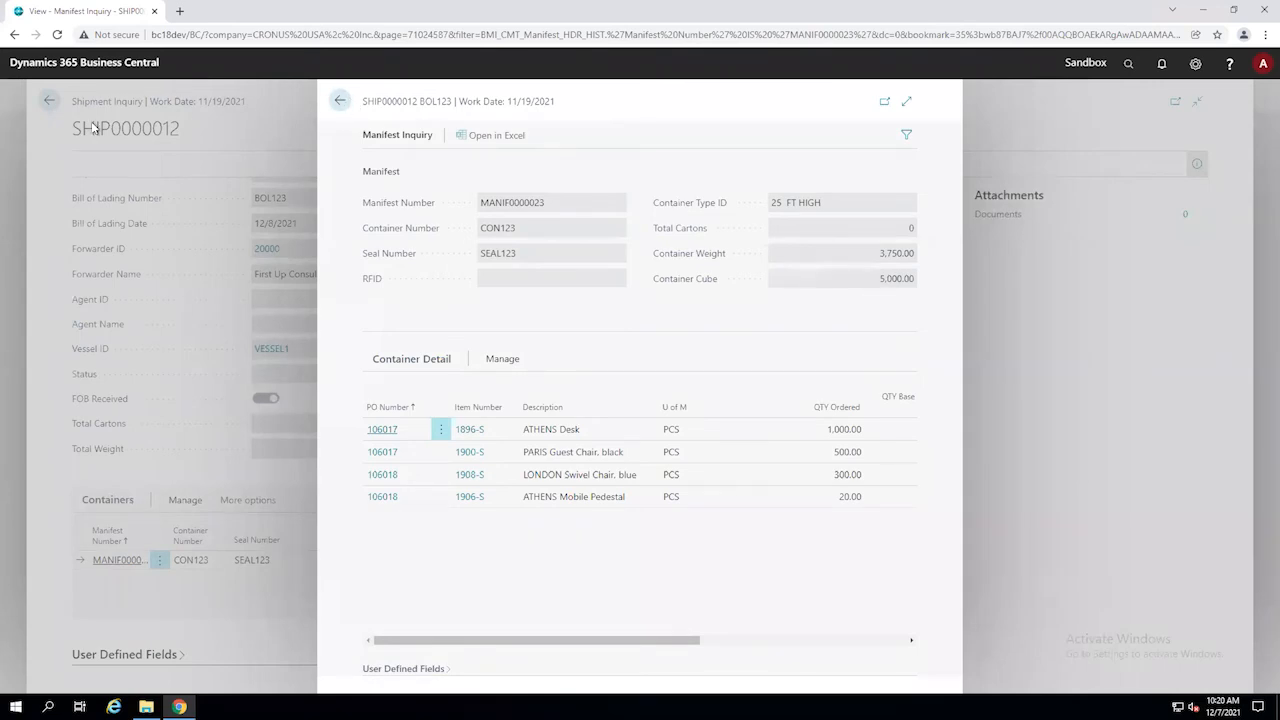
left_click(340, 102)
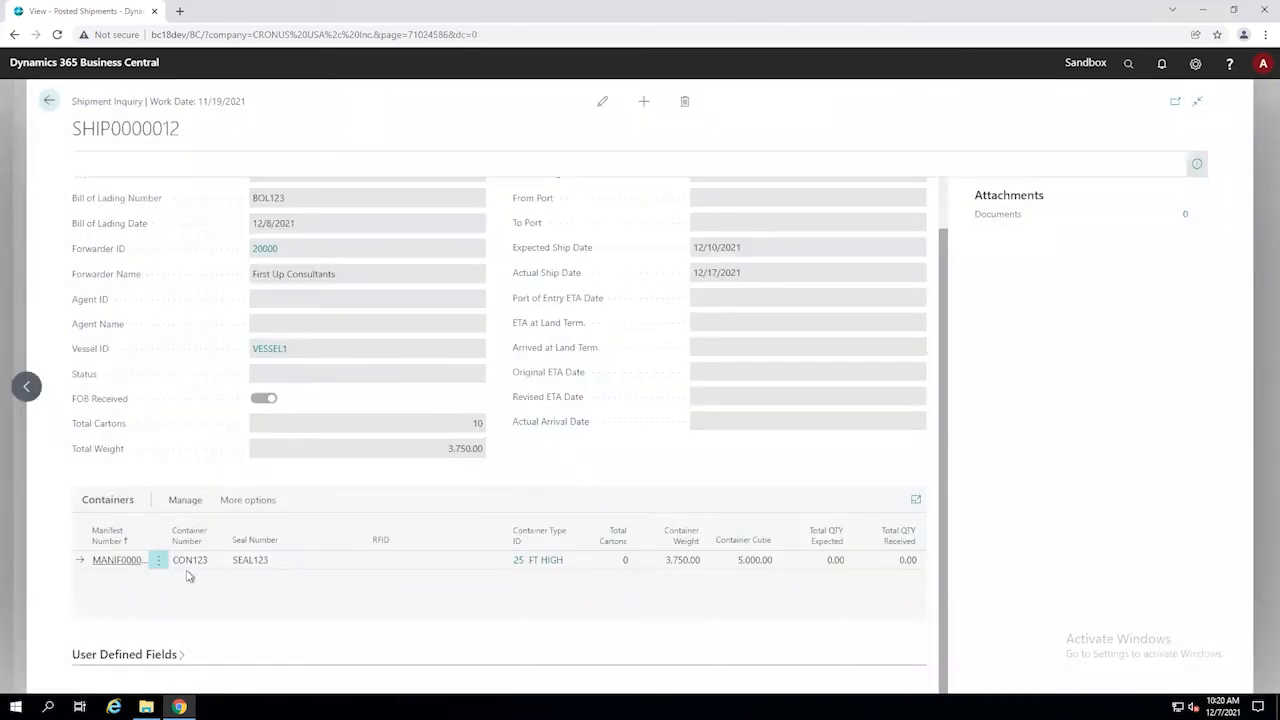
left_click(48, 101)
left_click(48, 99)
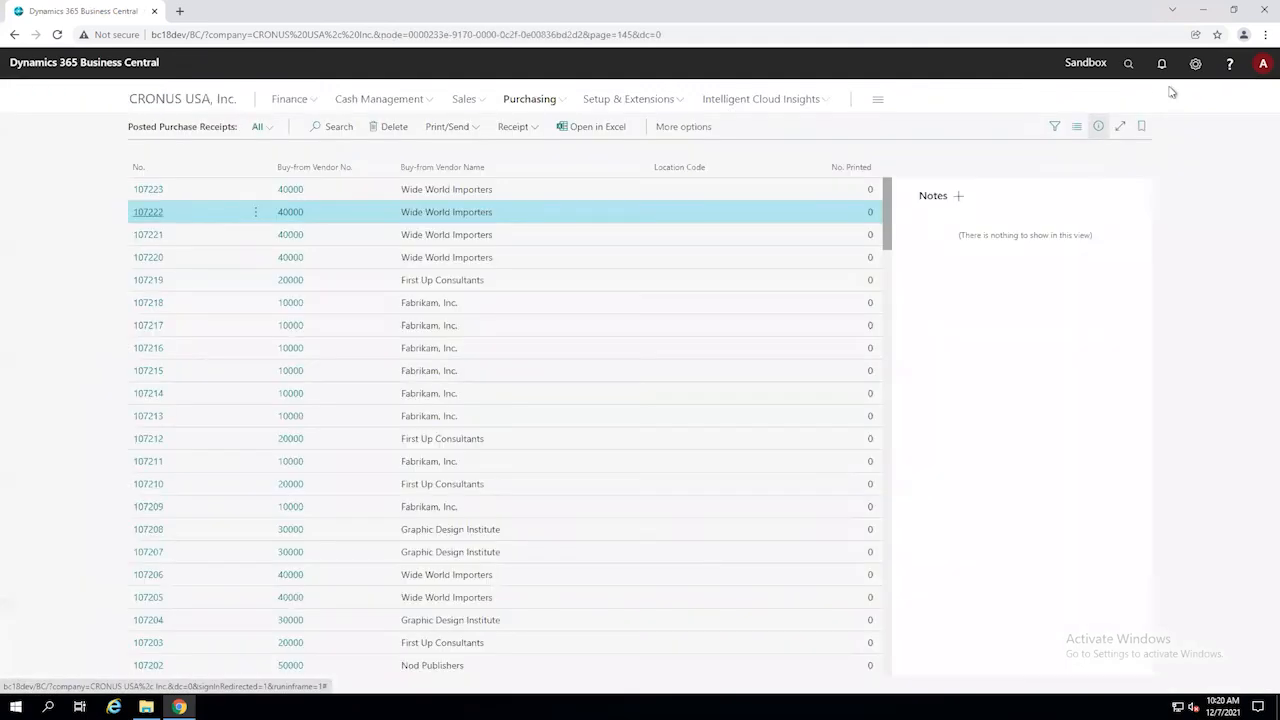
Search for "shipment" to reach the open shipments list and open shipment SHIP0000010.
left_click(1128, 63)
type("shipment")
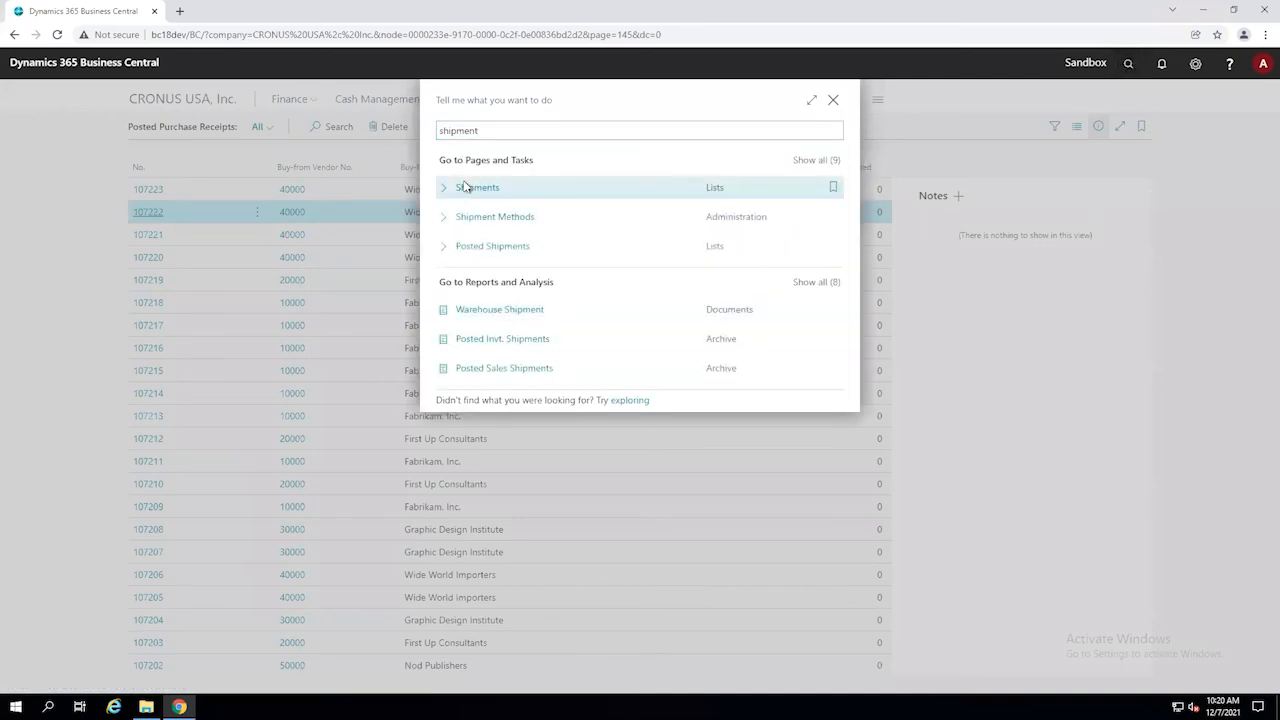
left_click(466, 188)
left_click(114, 223)
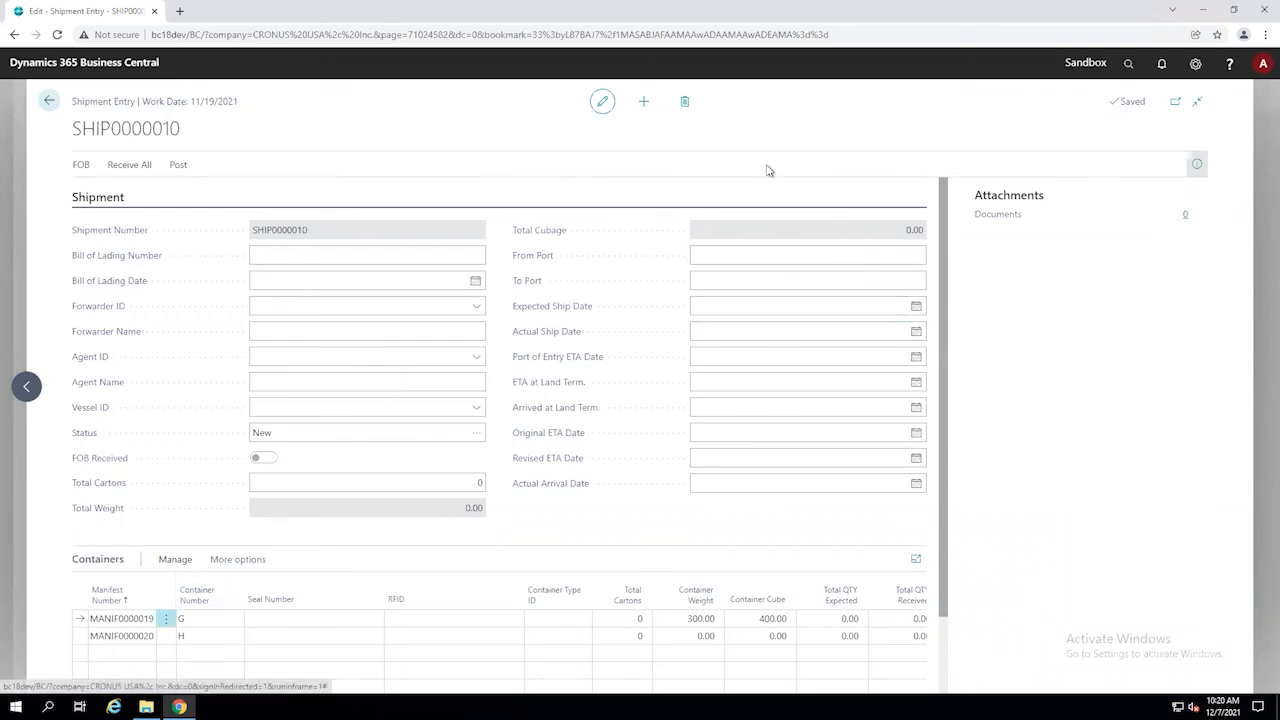
Attach the ContainerManagement_BC PDF file to shipment SHIP0000010 and close the attached documents list.
left_click(1068, 210)
left_click(408, 233)
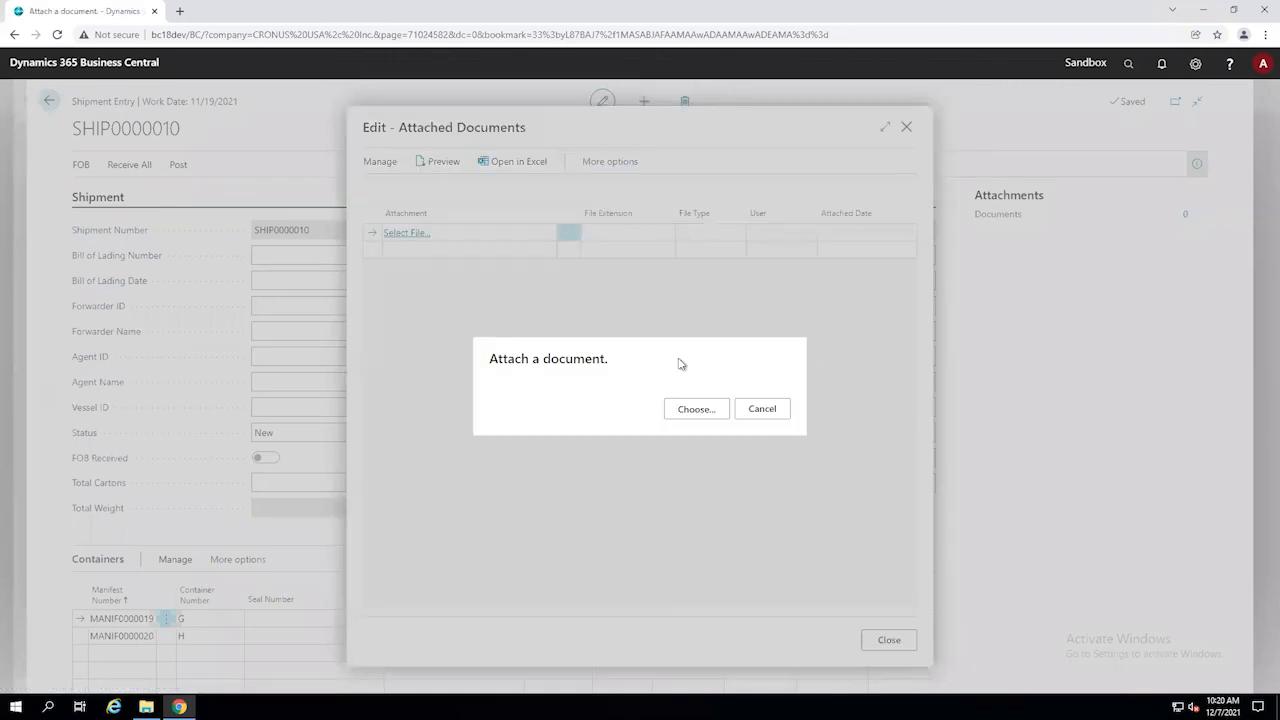
left_click(723, 409)
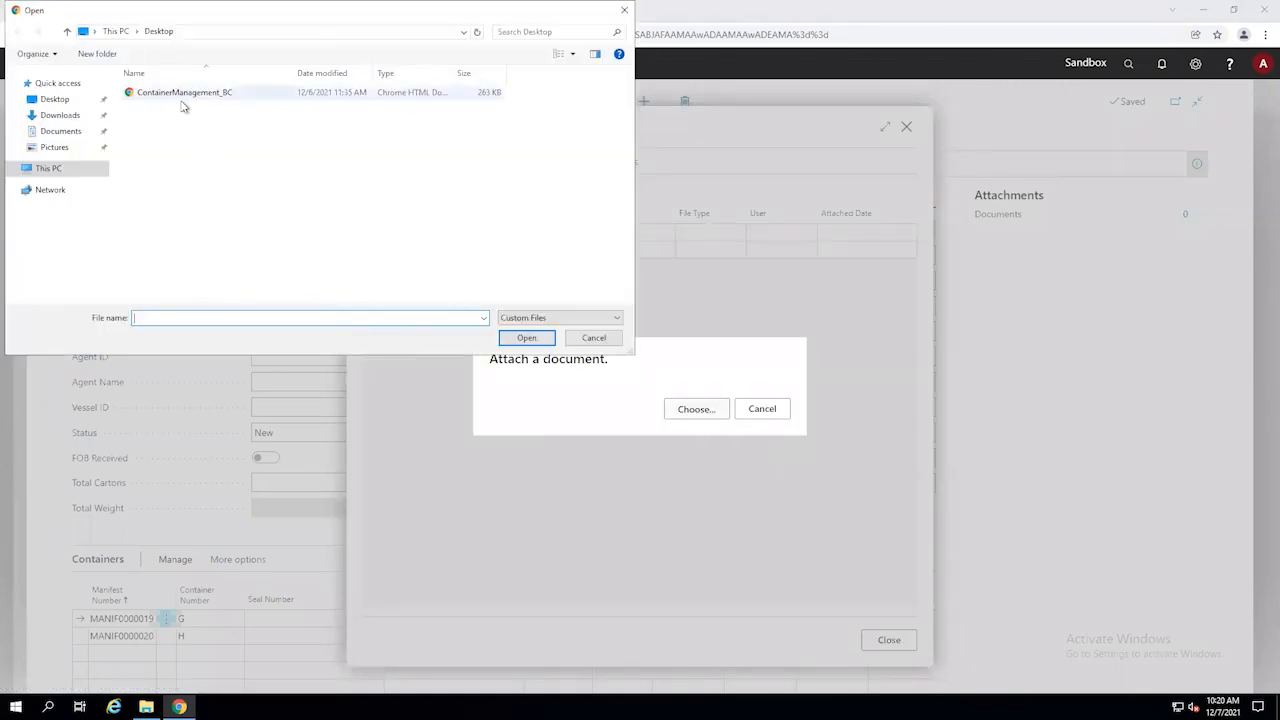
left_click(224, 97)
left_click(526, 337)
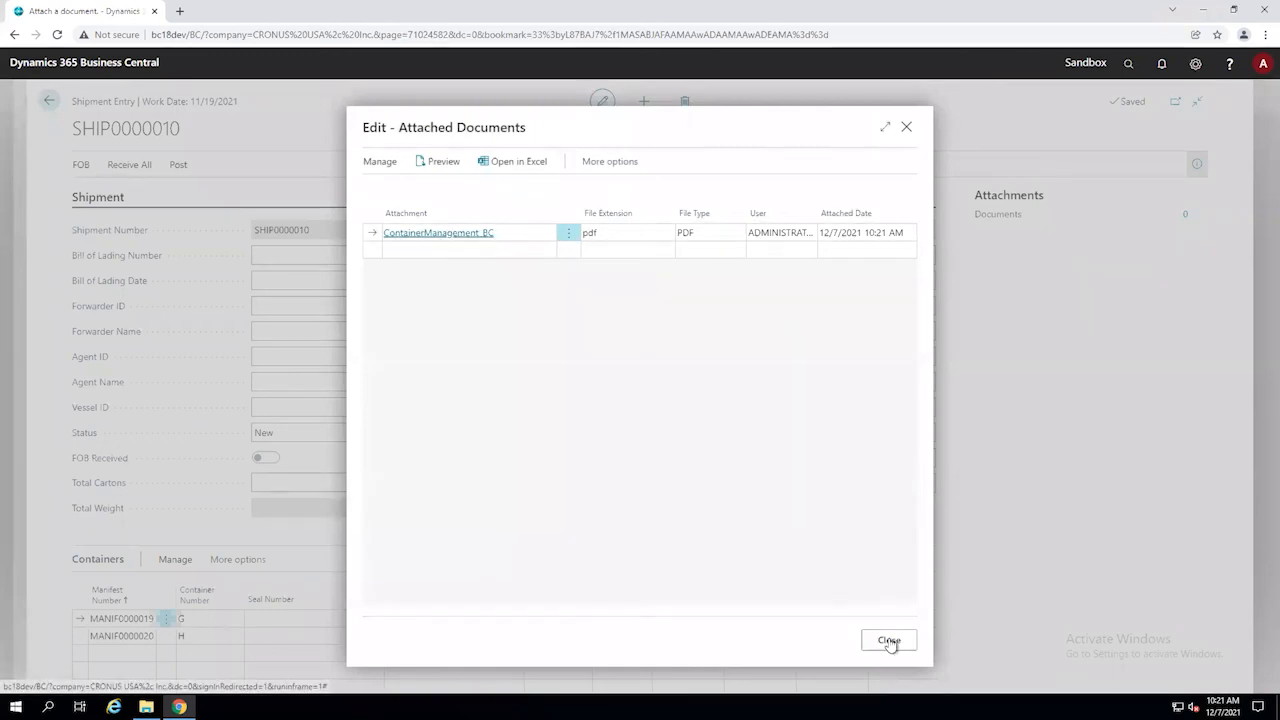
left_click(889, 641)
Open the shipment's attached ContainerManagement_BC document to view it, then close it and return to the posted purchase receipts.
left_click(1186, 219)
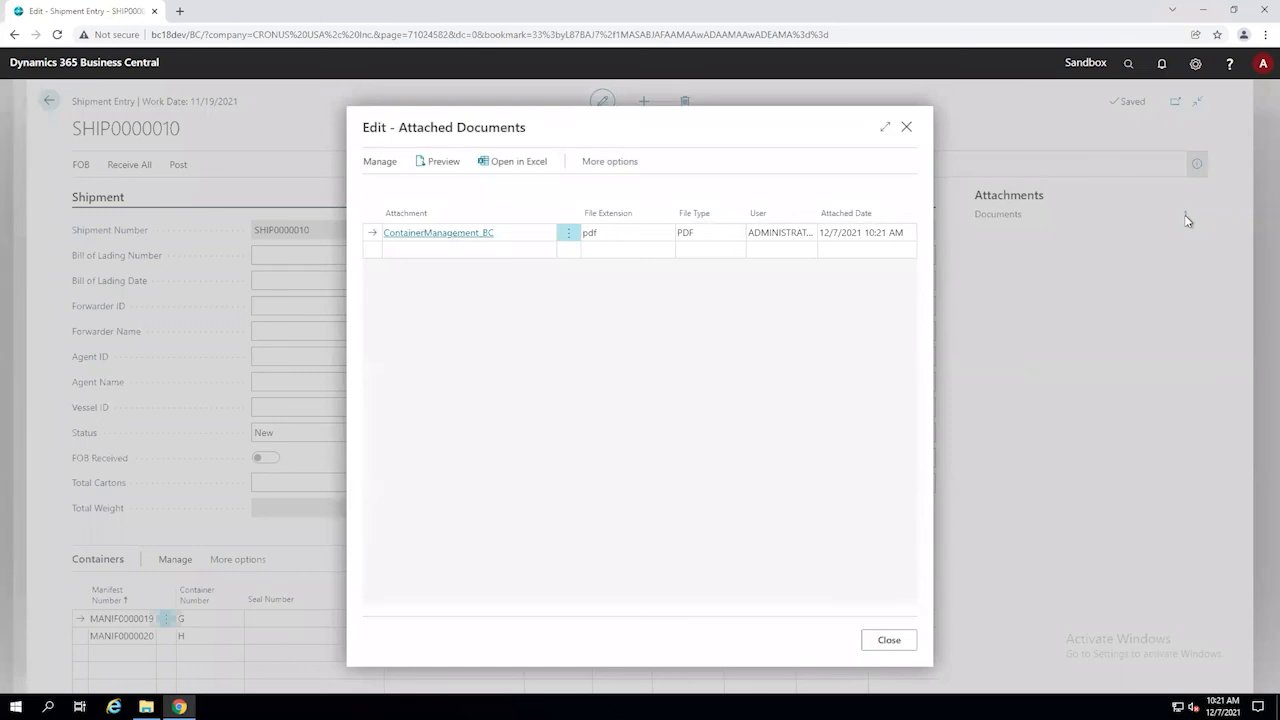
left_click(446, 233)
left_click(100, 675)
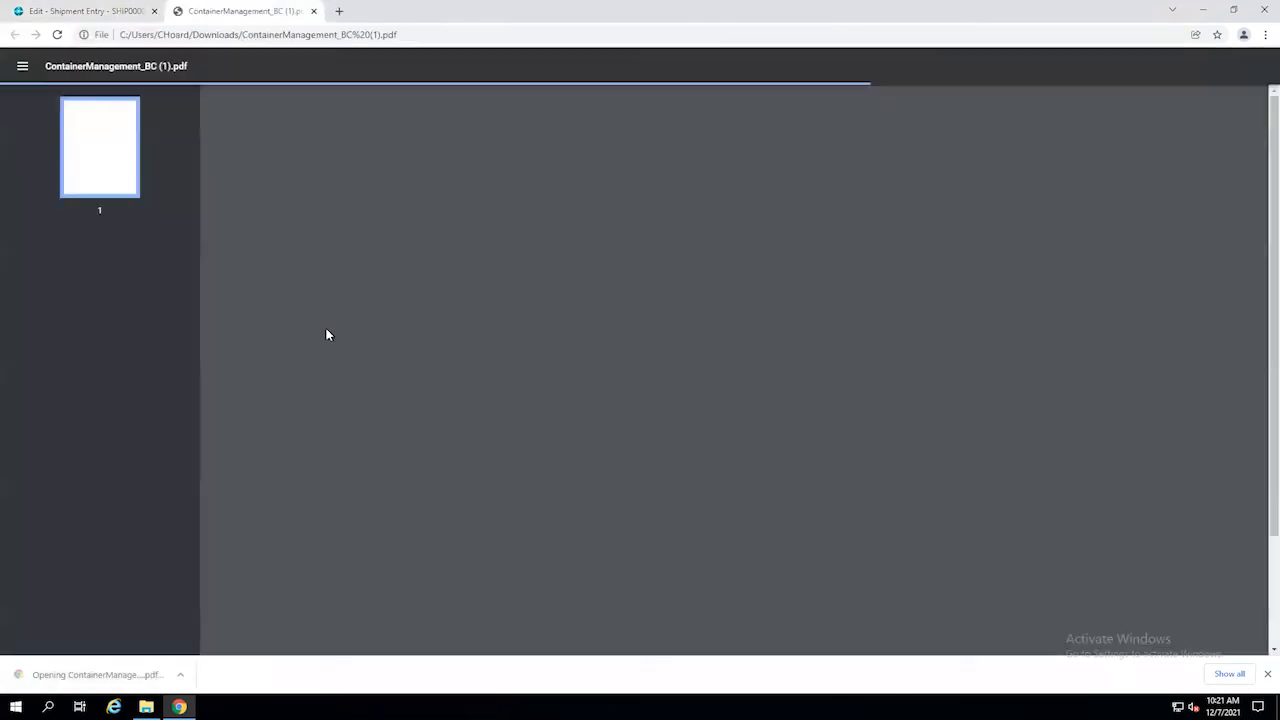
left_click(314, 11)
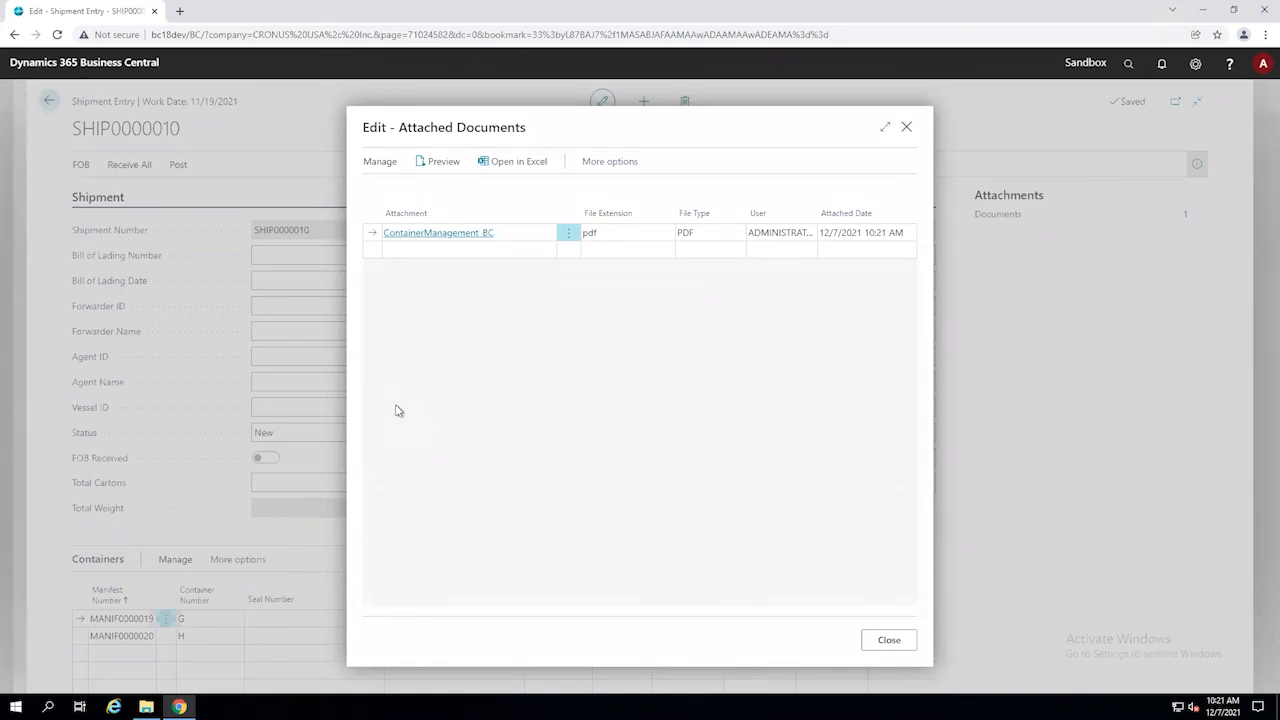
left_click(906, 127)
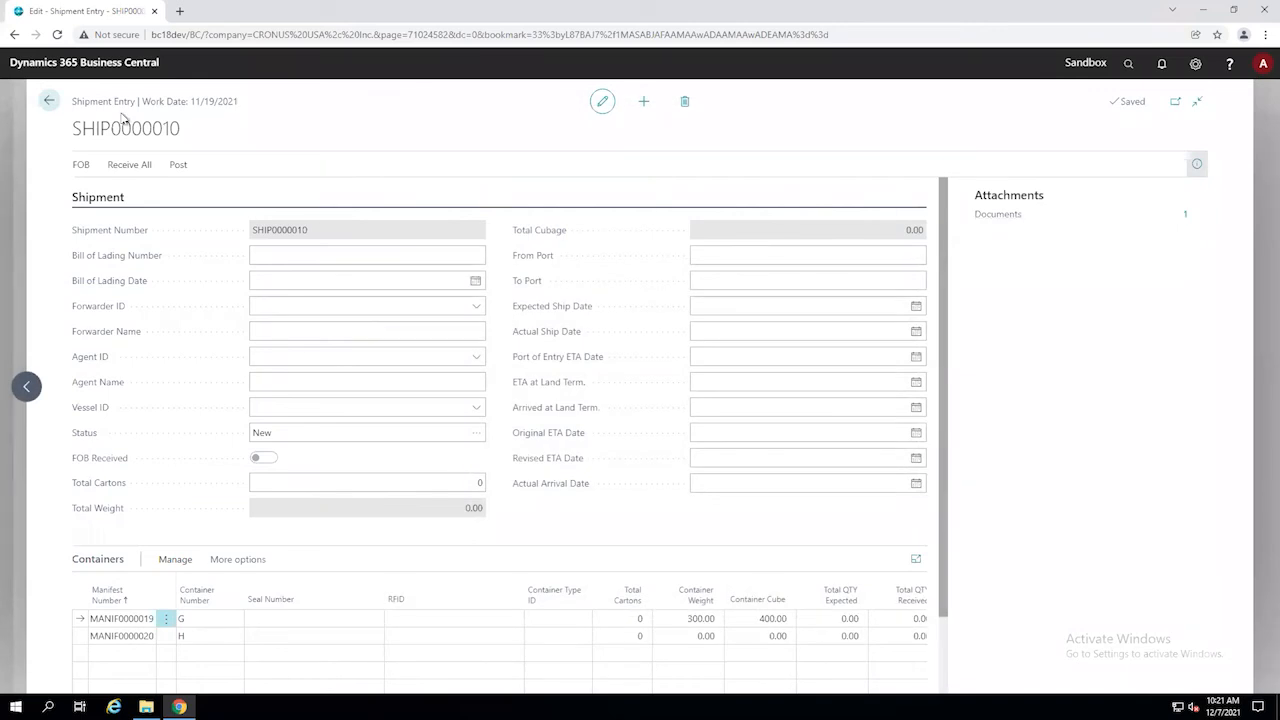
left_click(47, 99)
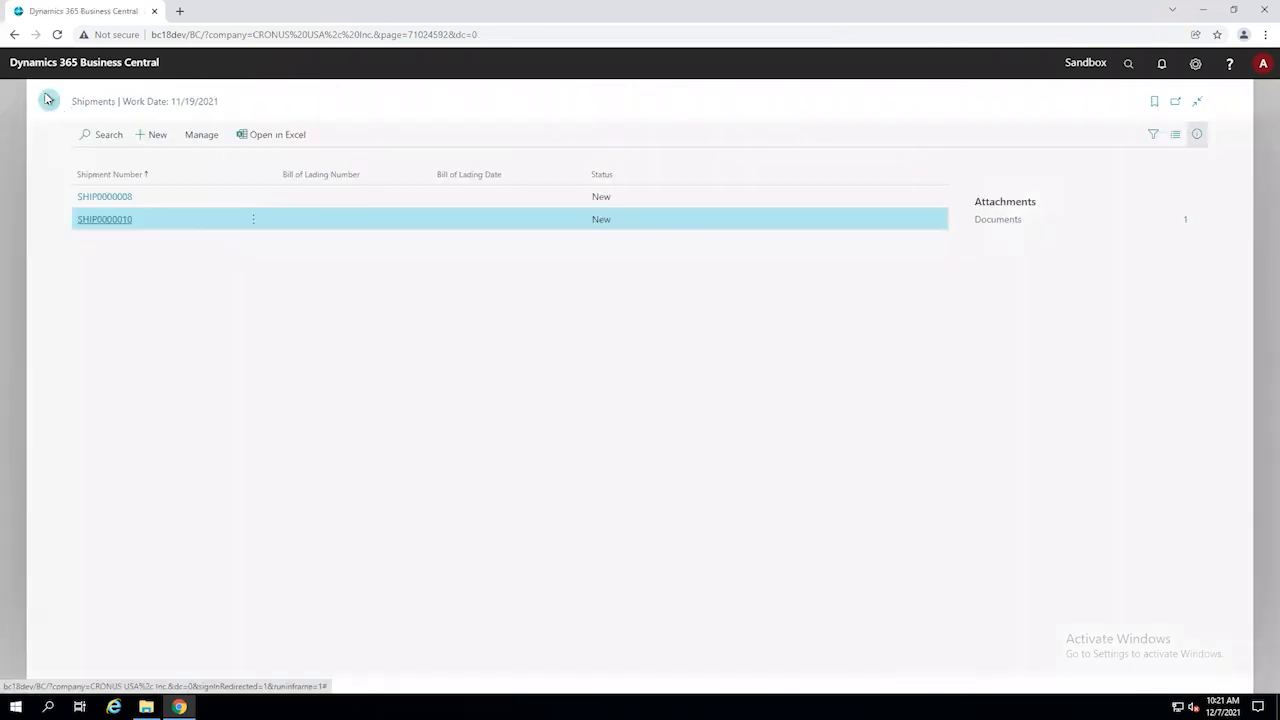
left_click(47, 99)
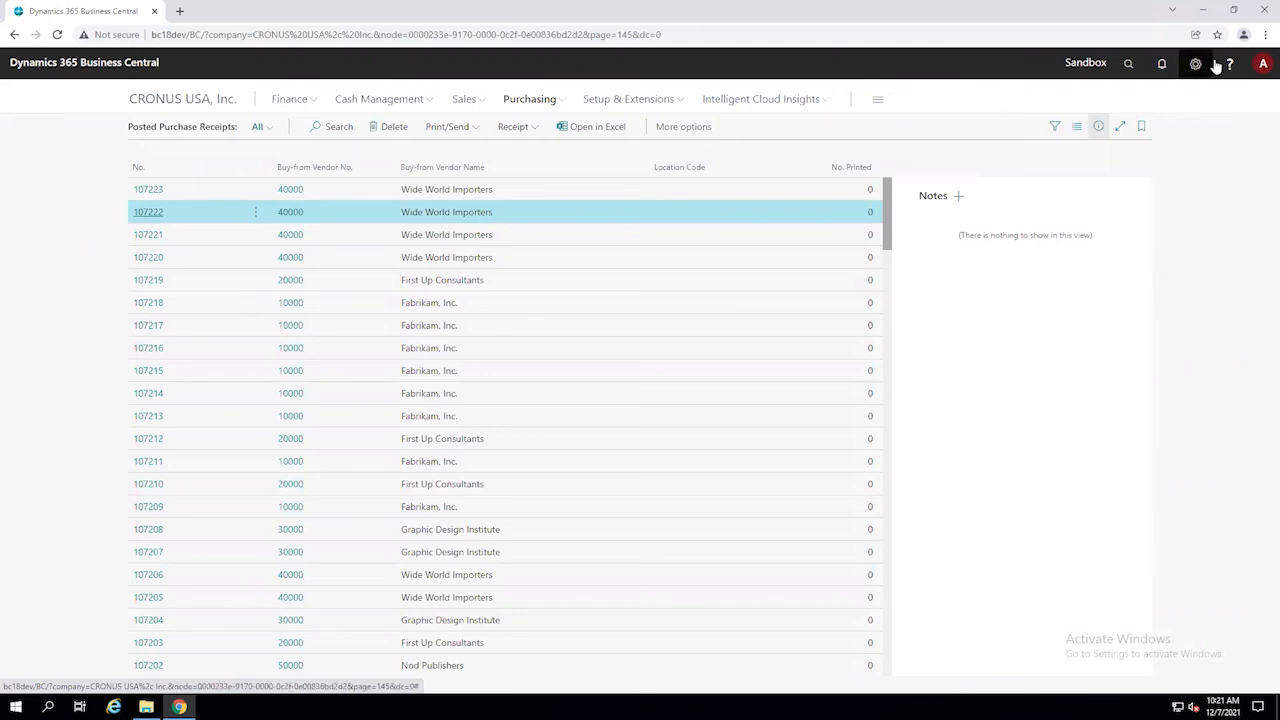
Search for "item shipment" to open the Item Shipment Inquiry, and search its list for "chair".
left_click(1129, 66)
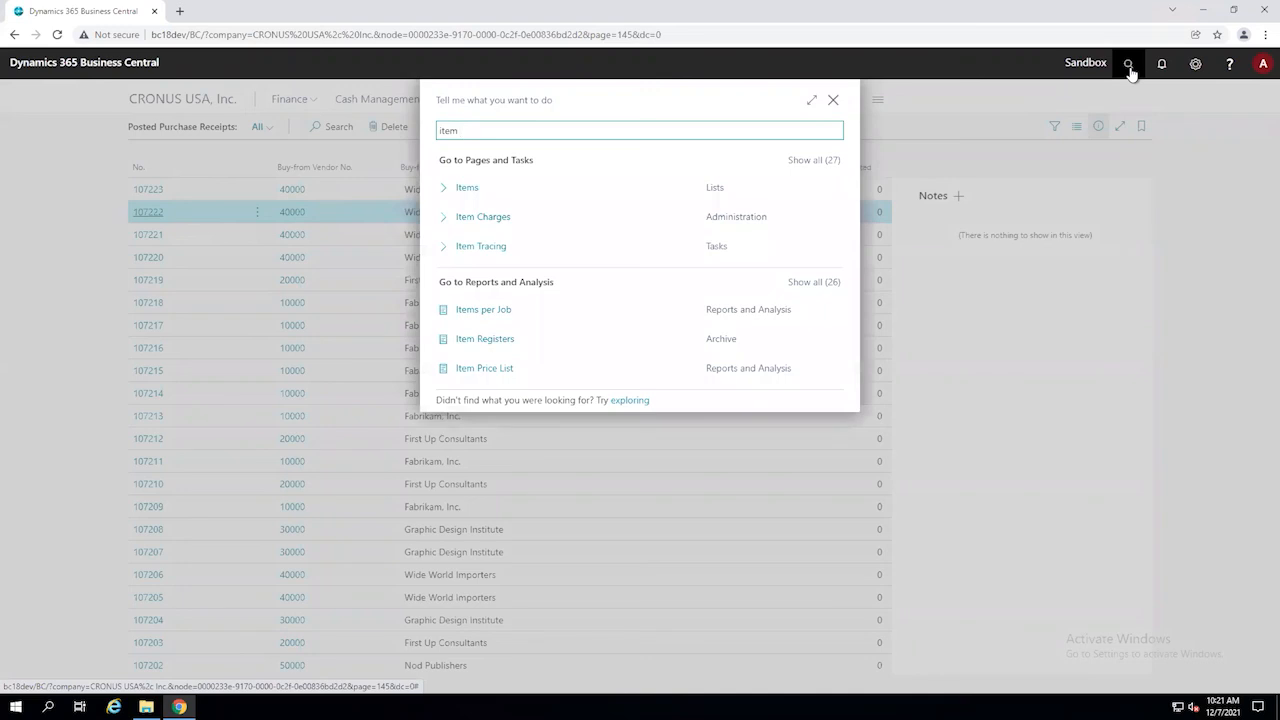
type("item shipment")
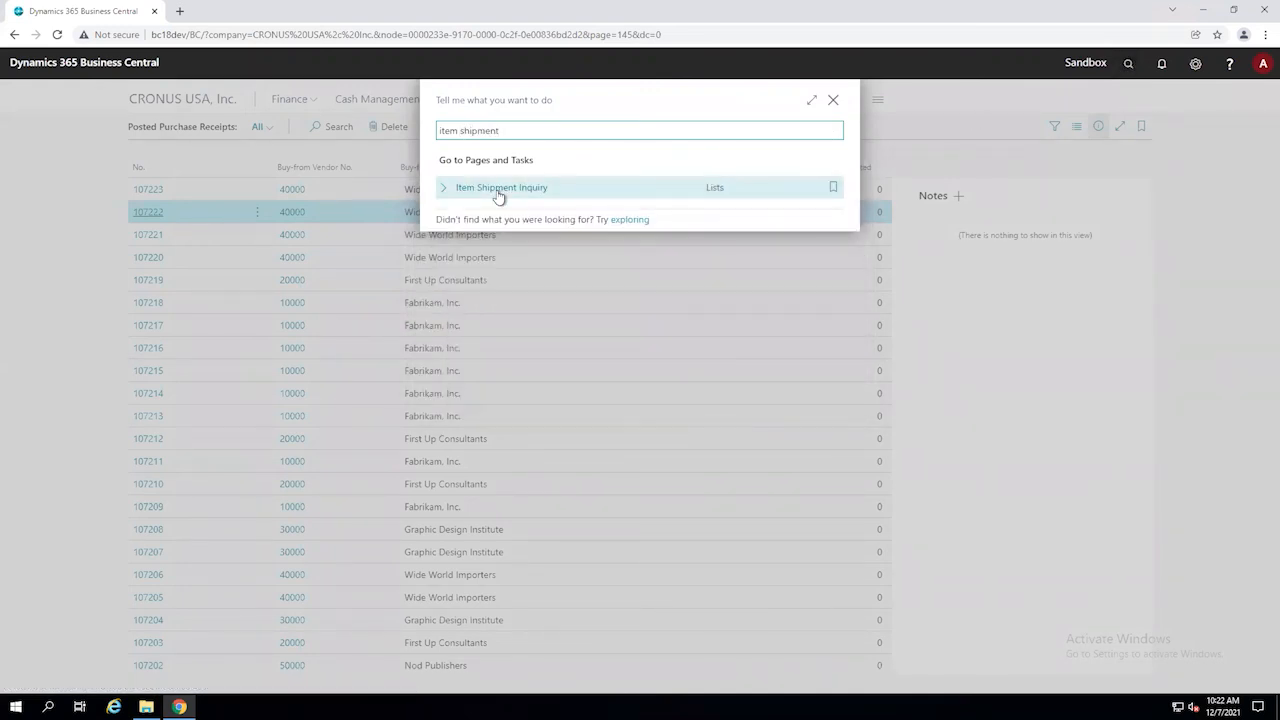
left_click(498, 193)
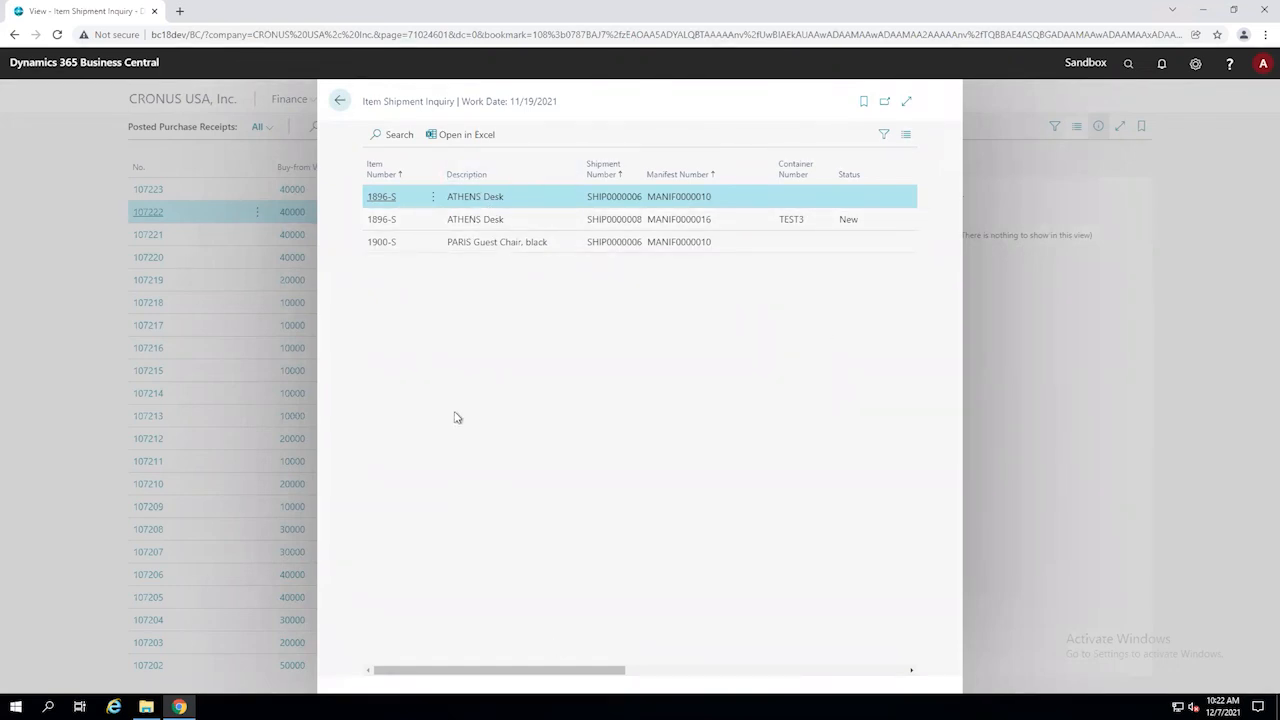
left_click(395, 134)
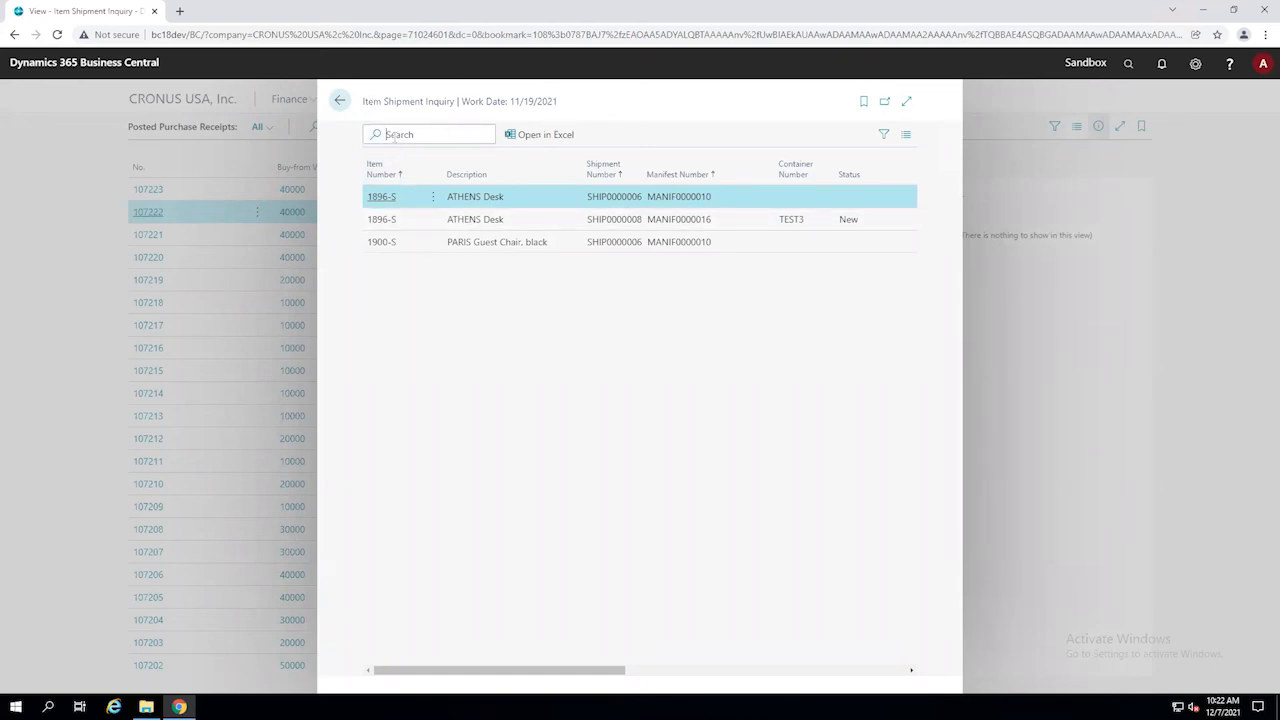
type("chair")
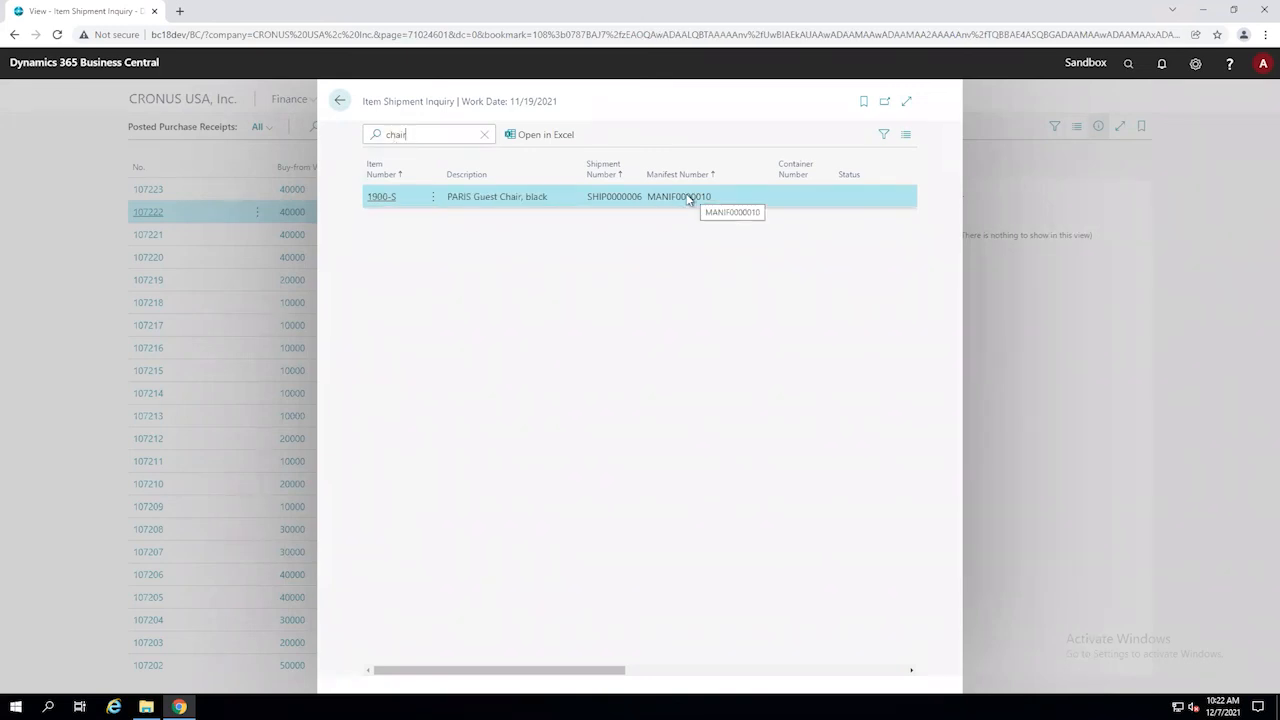
Add a Status filter to the Item Shipment Inquiry list and remove it again.
left_click(884, 136)
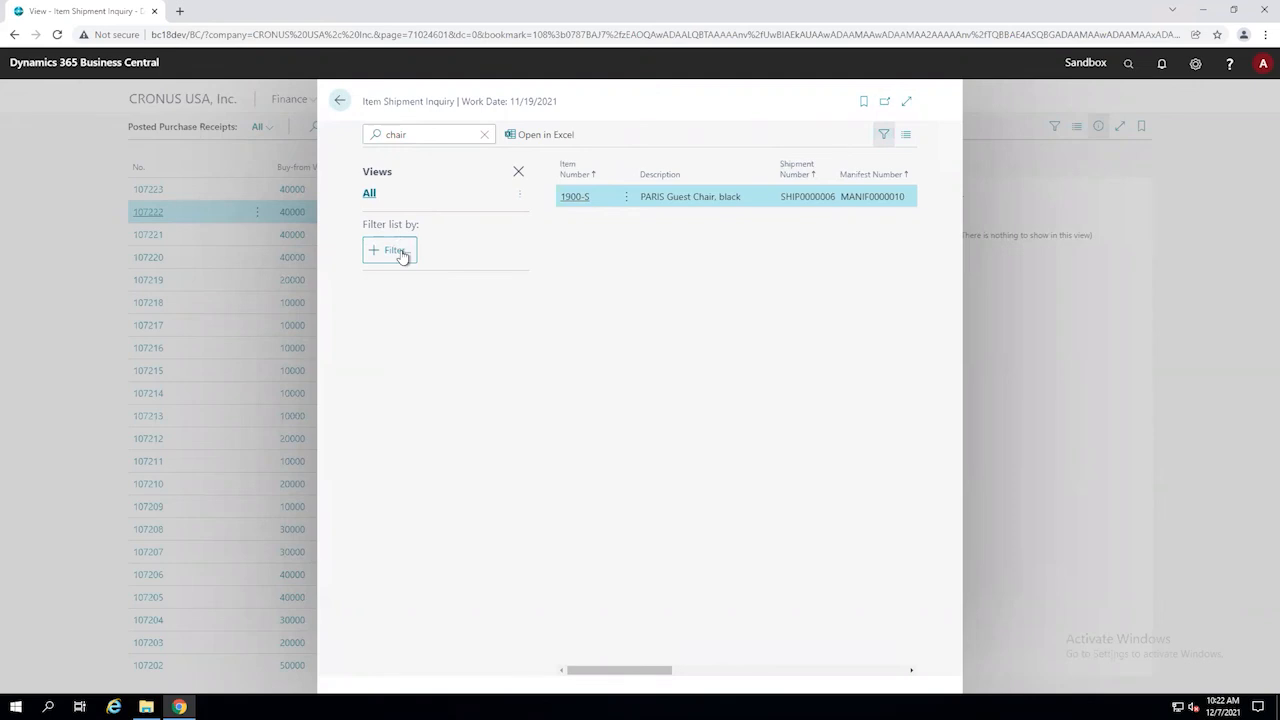
left_click(402, 256)
scroll(389, 417, "down", 3)
scroll(385, 420, "up", 3)
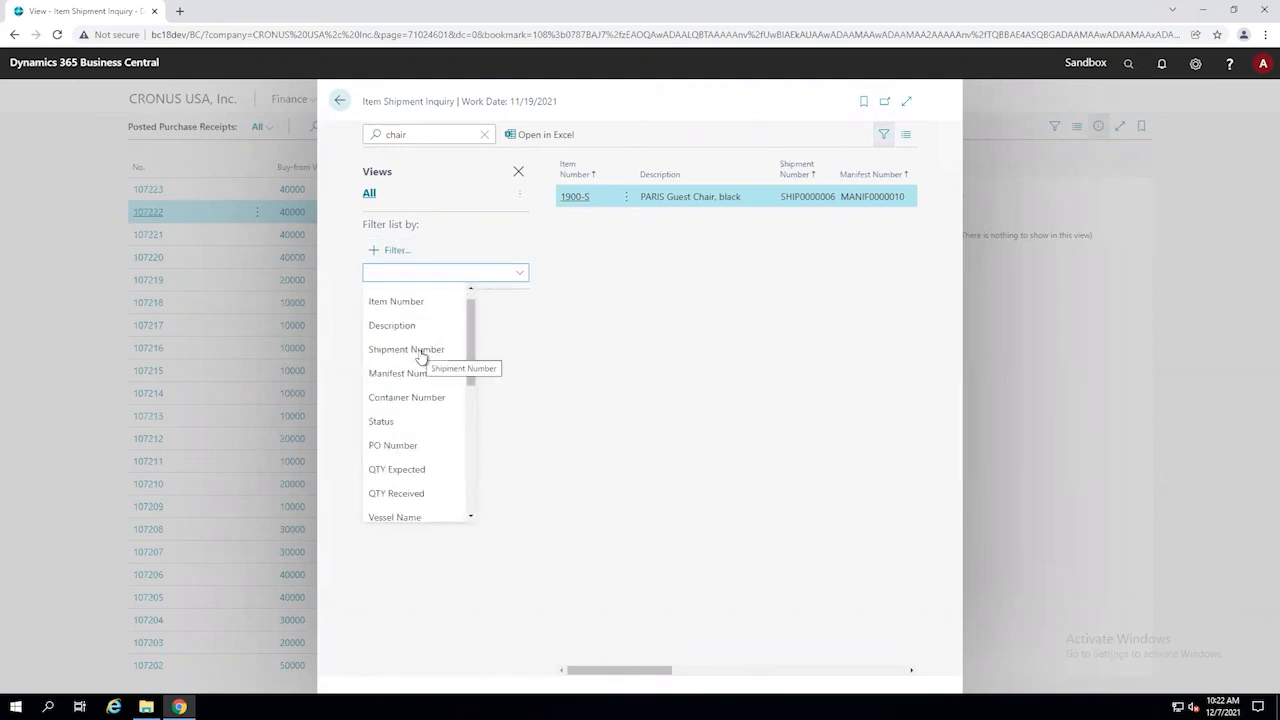
left_click(380, 424)
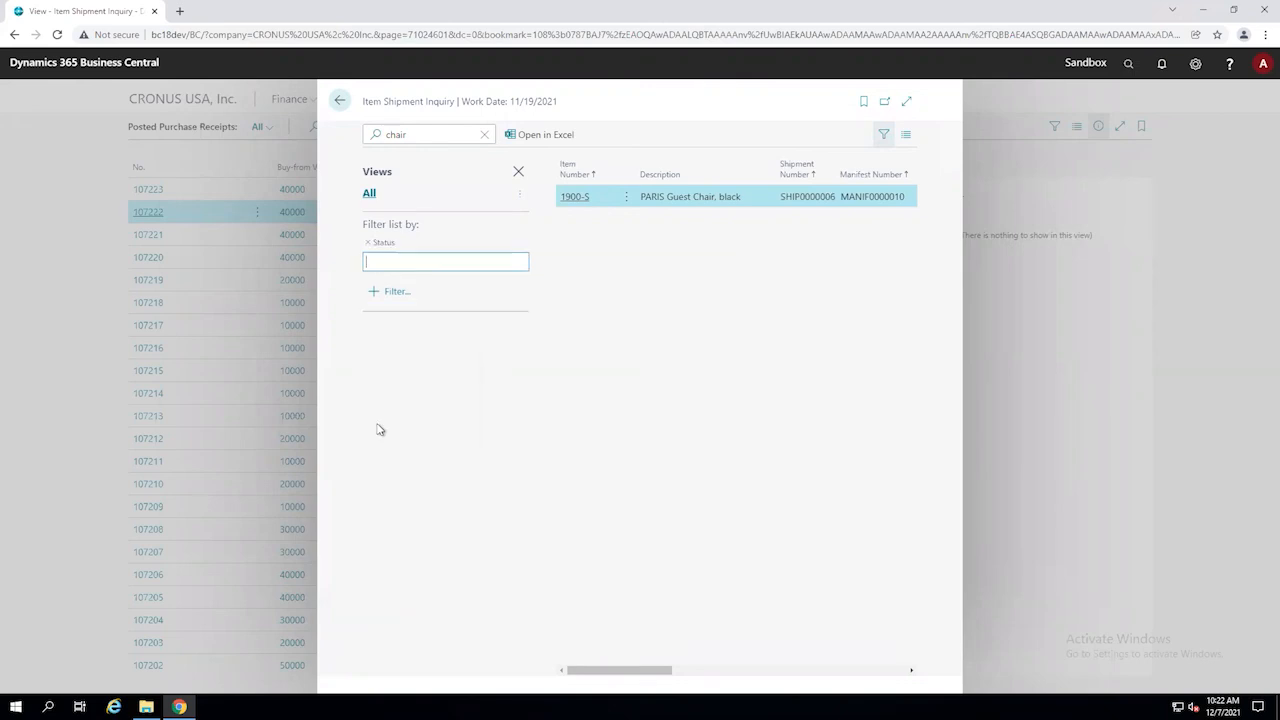
left_click(366, 245)
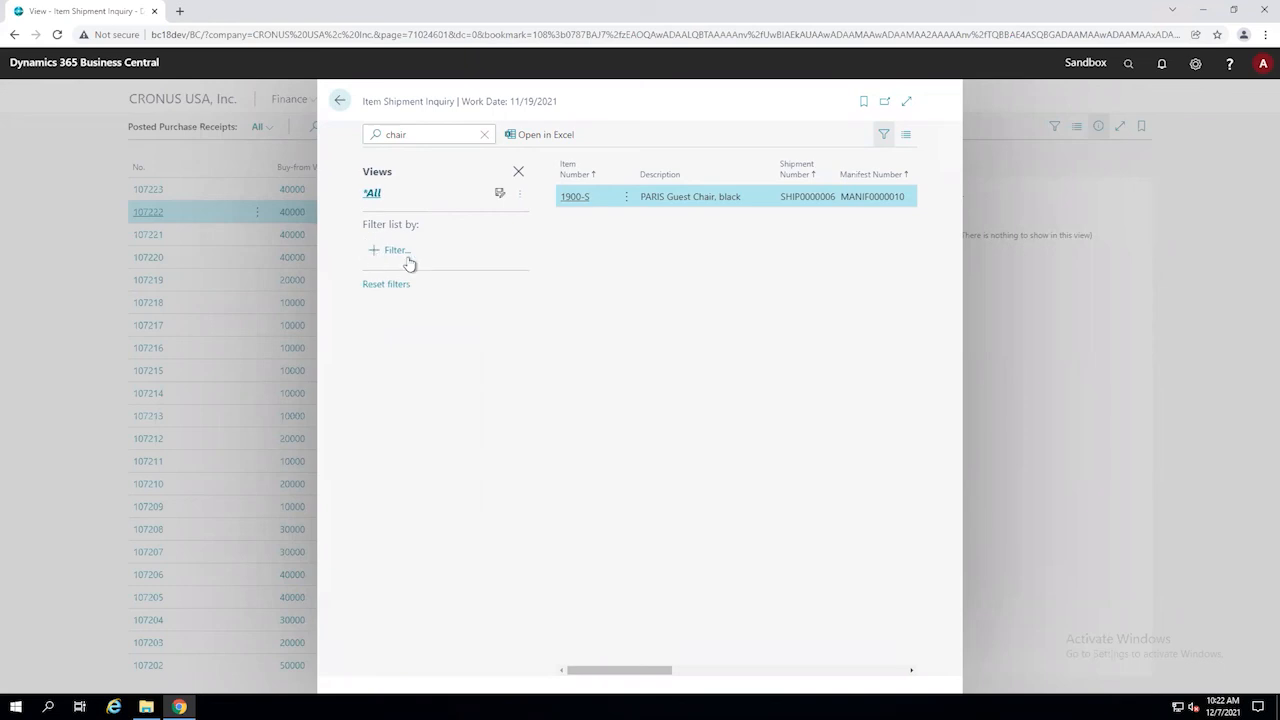
Examine the inquiry's layout choices and the Description column's sorting and filtering options, then hide the filters.
left_click(903, 140)
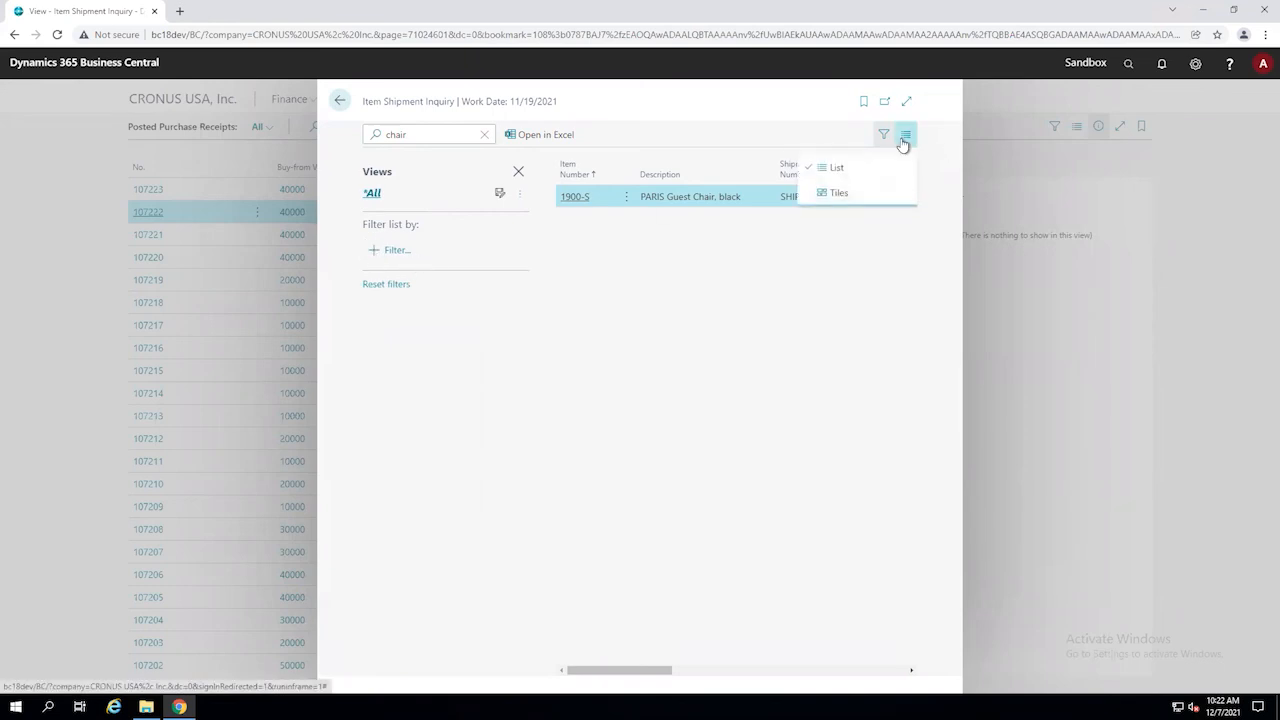
left_click(816, 131)
left_click(772, 174)
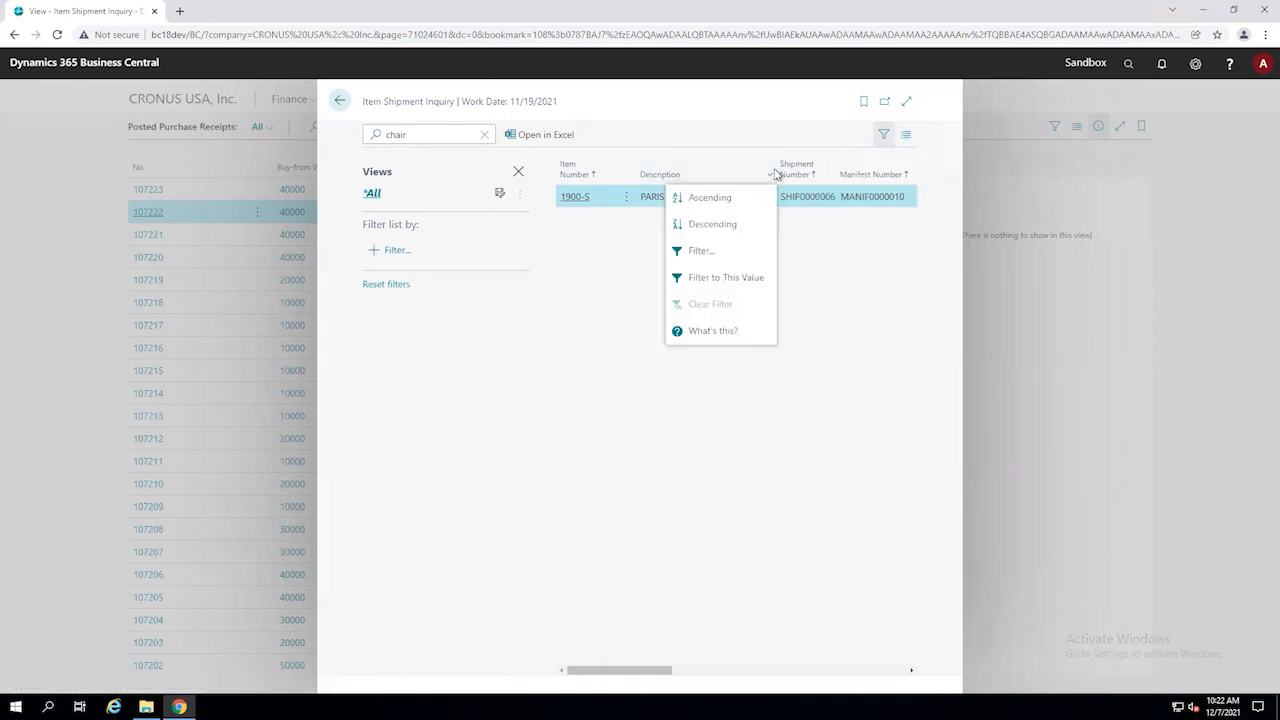
left_click(883, 280)
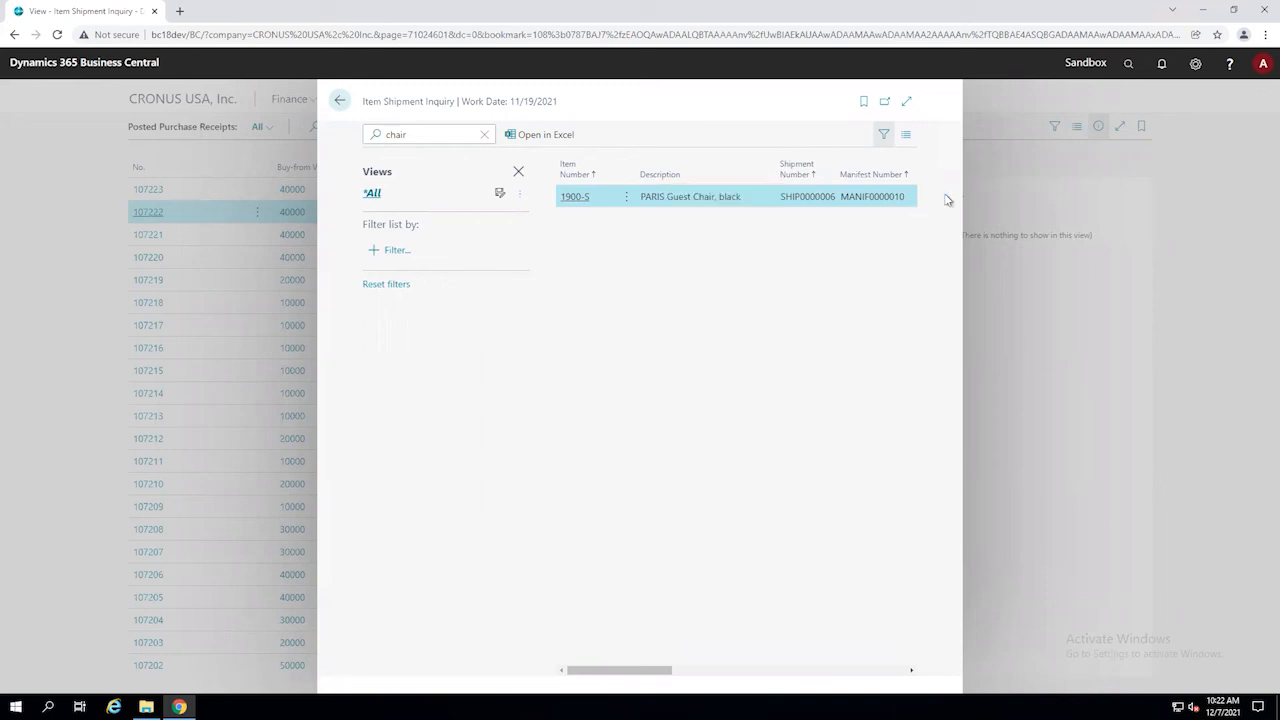
left_click(519, 176)
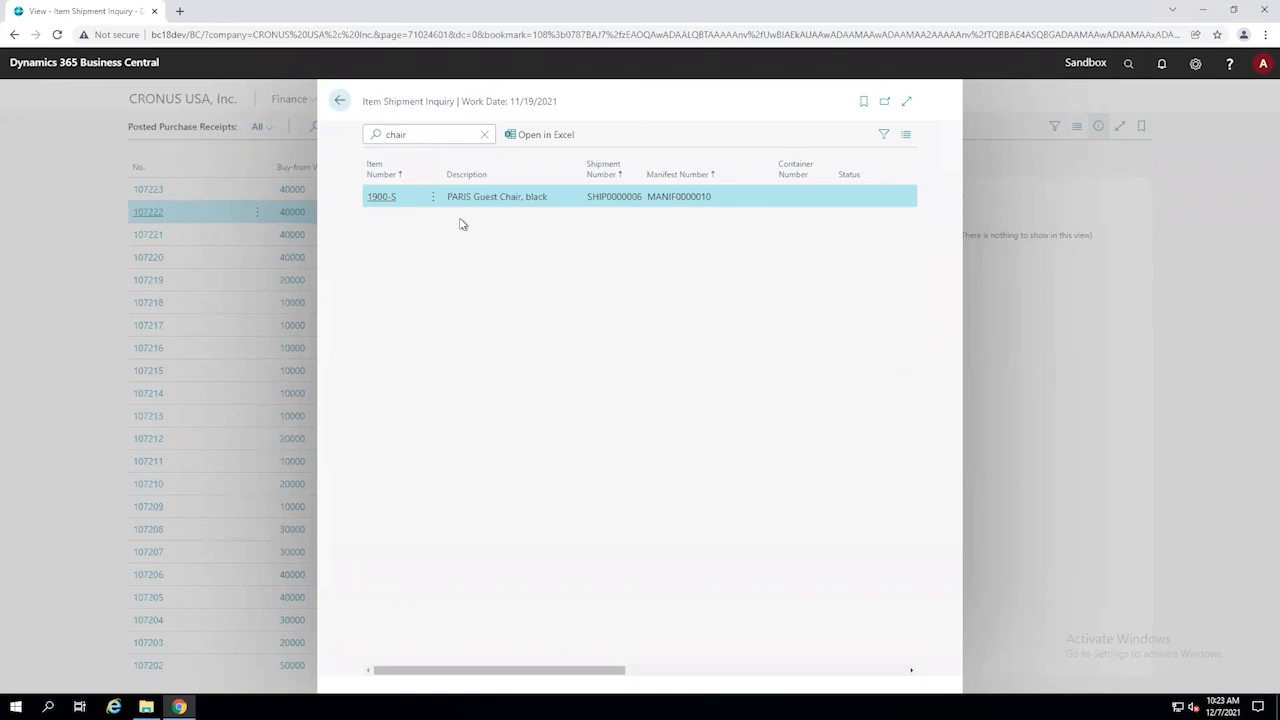
Leave the Item Shipment Inquiry and bring up the available Purchasing pages.
left_click(339, 100)
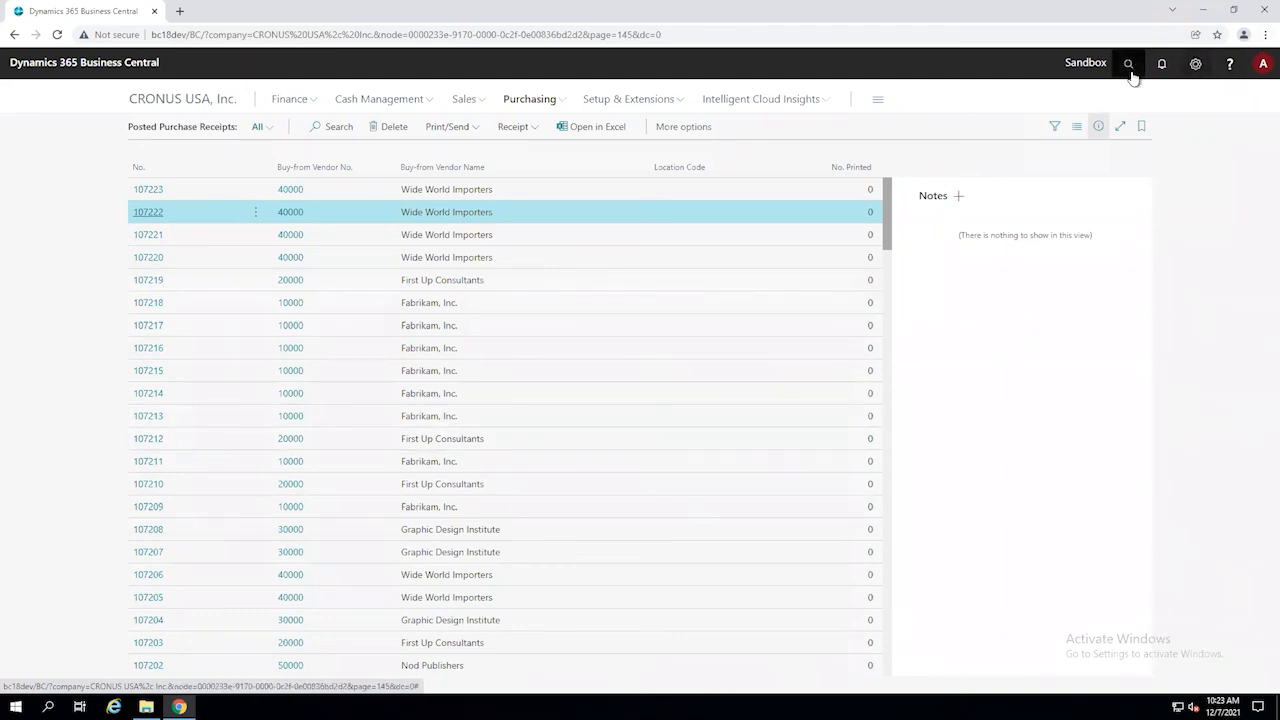
left_click(522, 101)
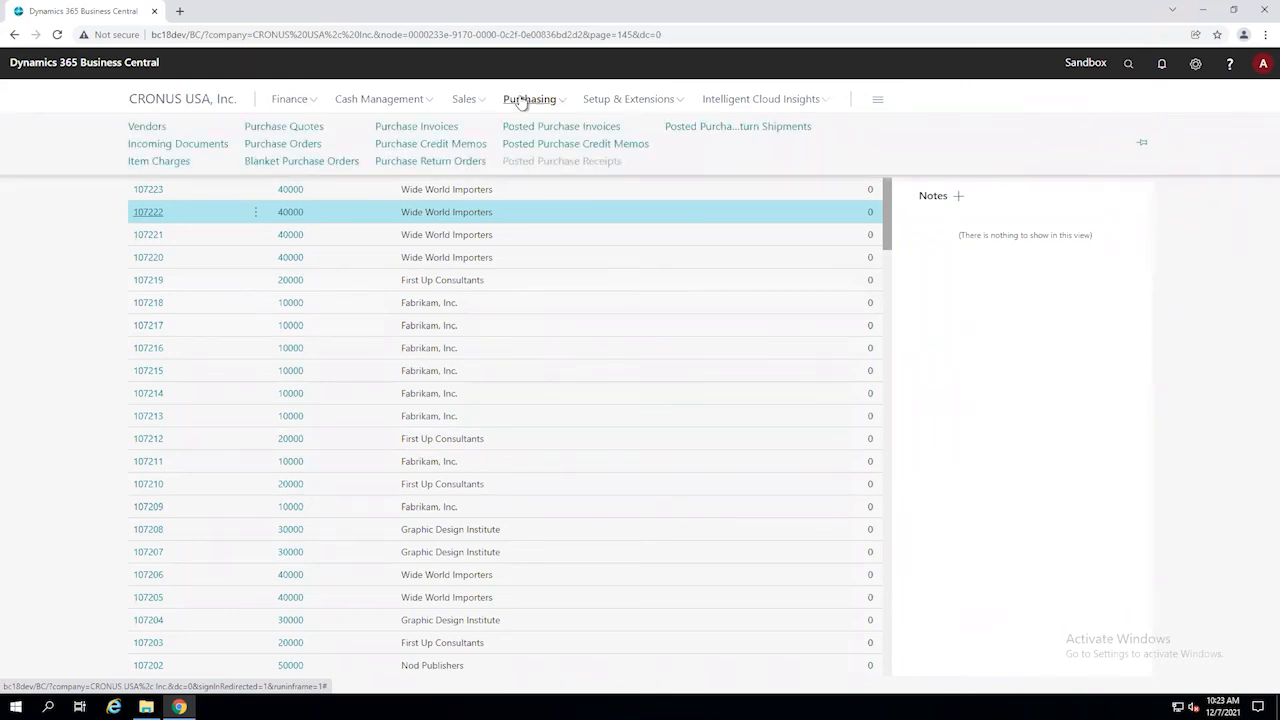